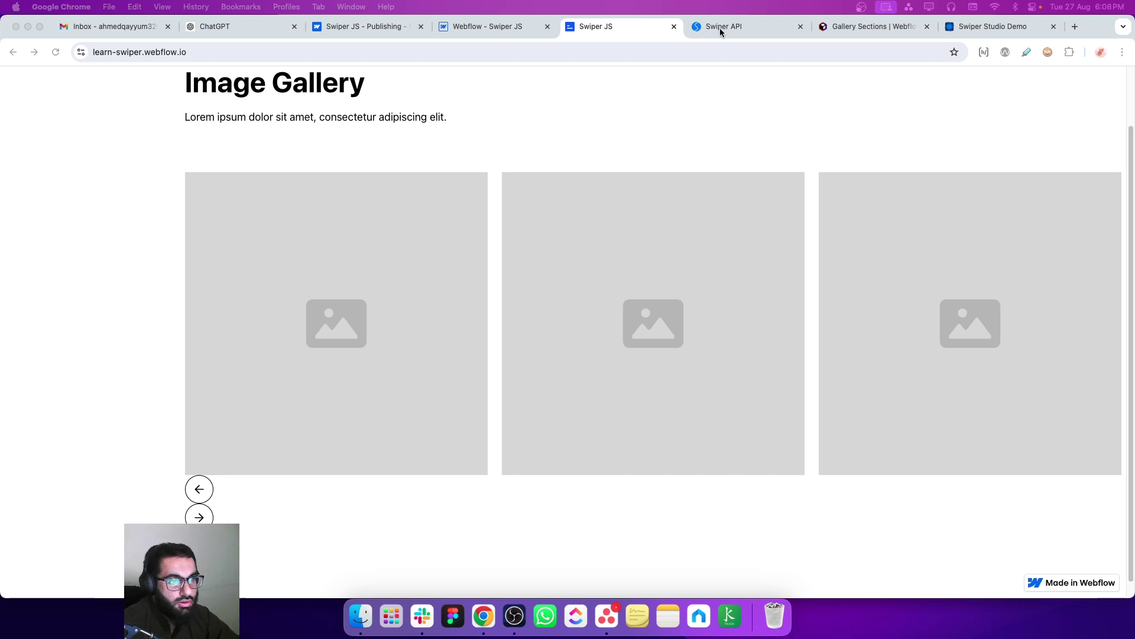
# Select swiper-navigation on the gallery canvas and show it in the Navigator element tree
pyautogui.click(513, 27)
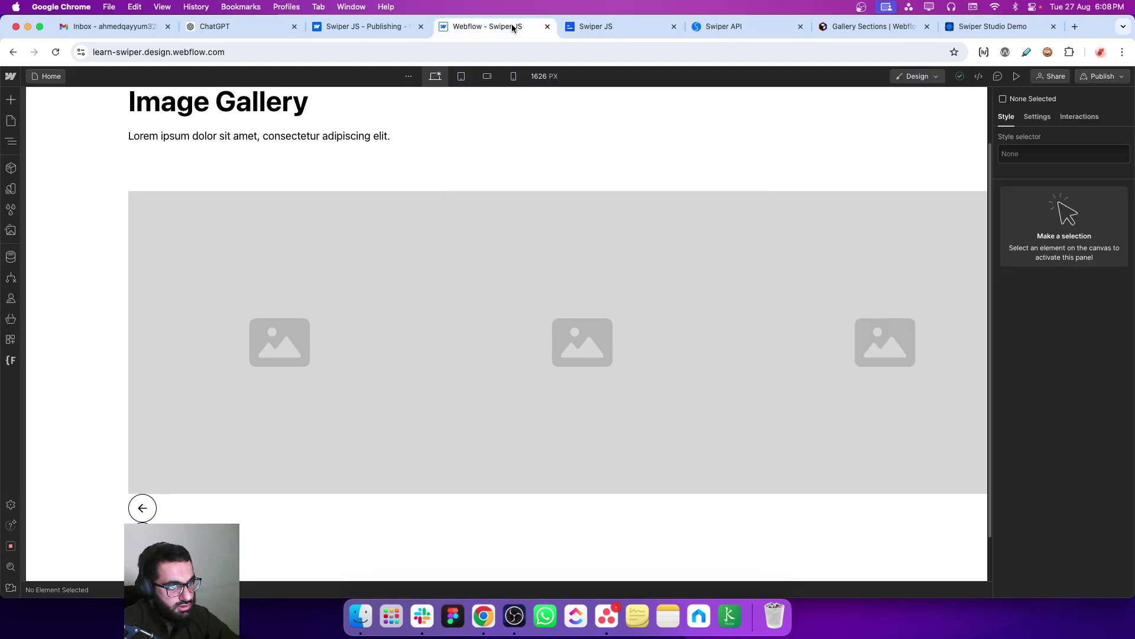
pyautogui.scroll(-2, 221, 388)
pyautogui.click(228, 467)
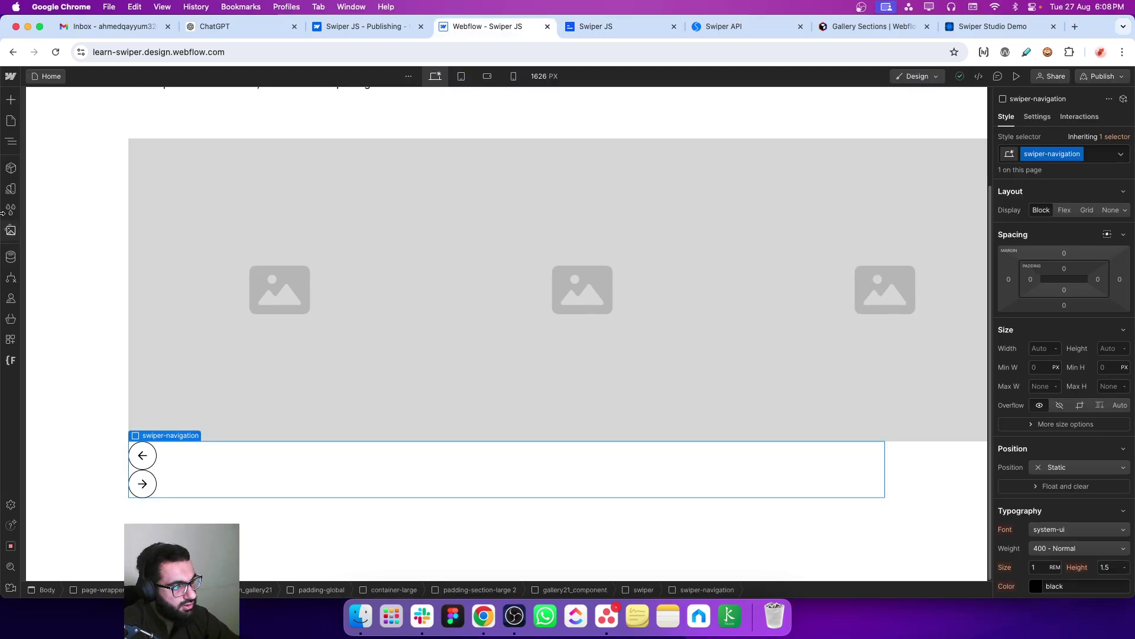
pyautogui.click(11, 141)
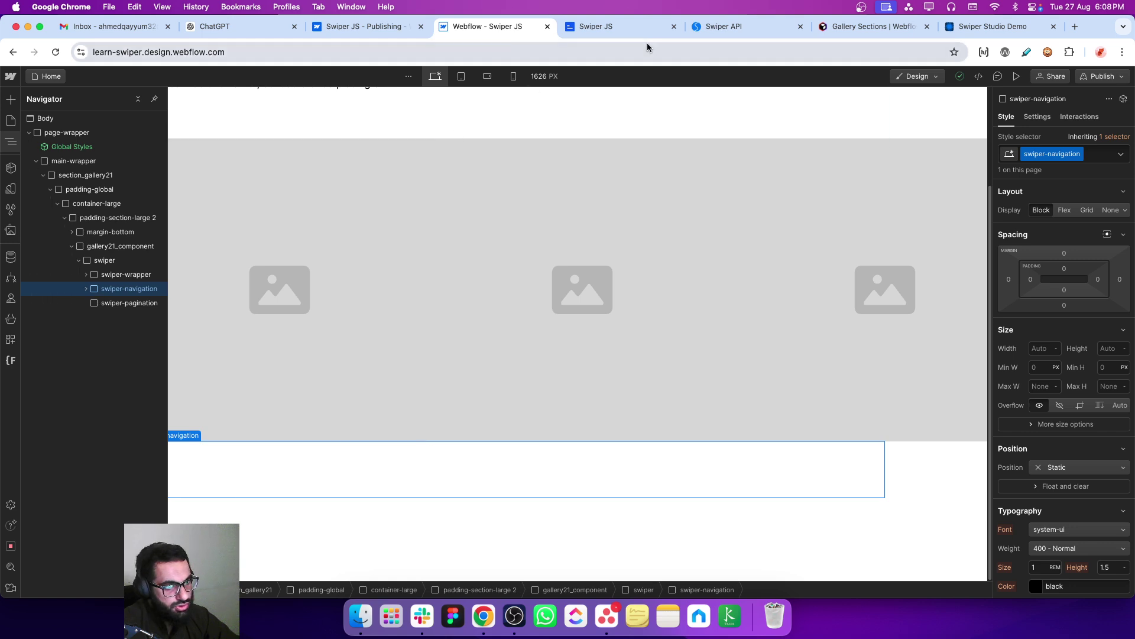
# Glance at the Swiper API docs and the Relume gallery page, then return to Webflow
pyautogui.click(727, 26)
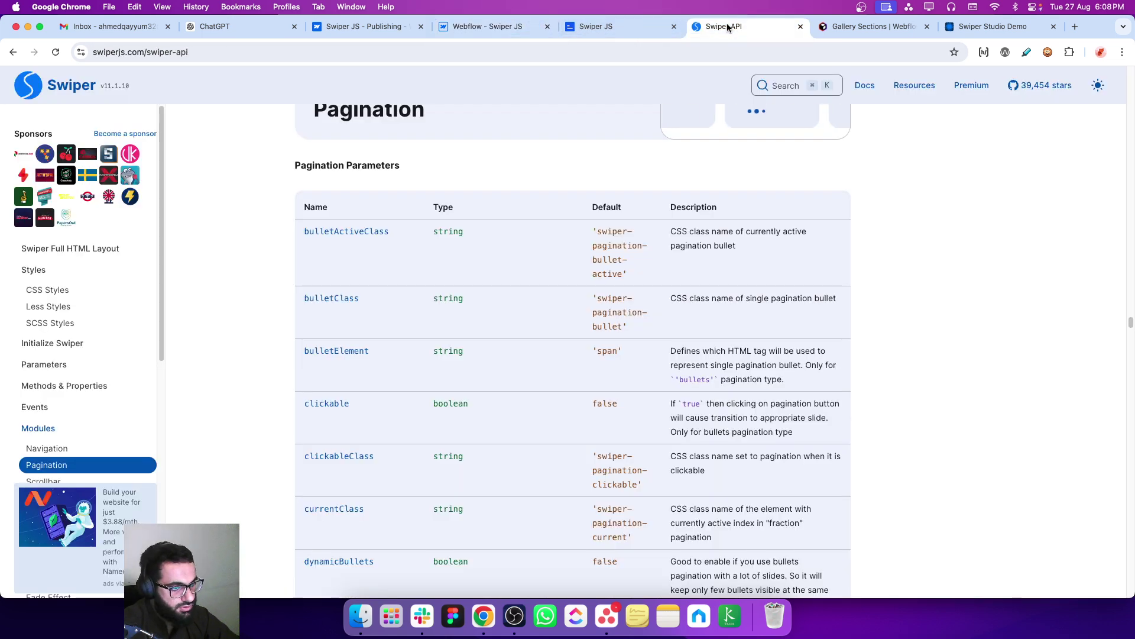
pyautogui.click(852, 27)
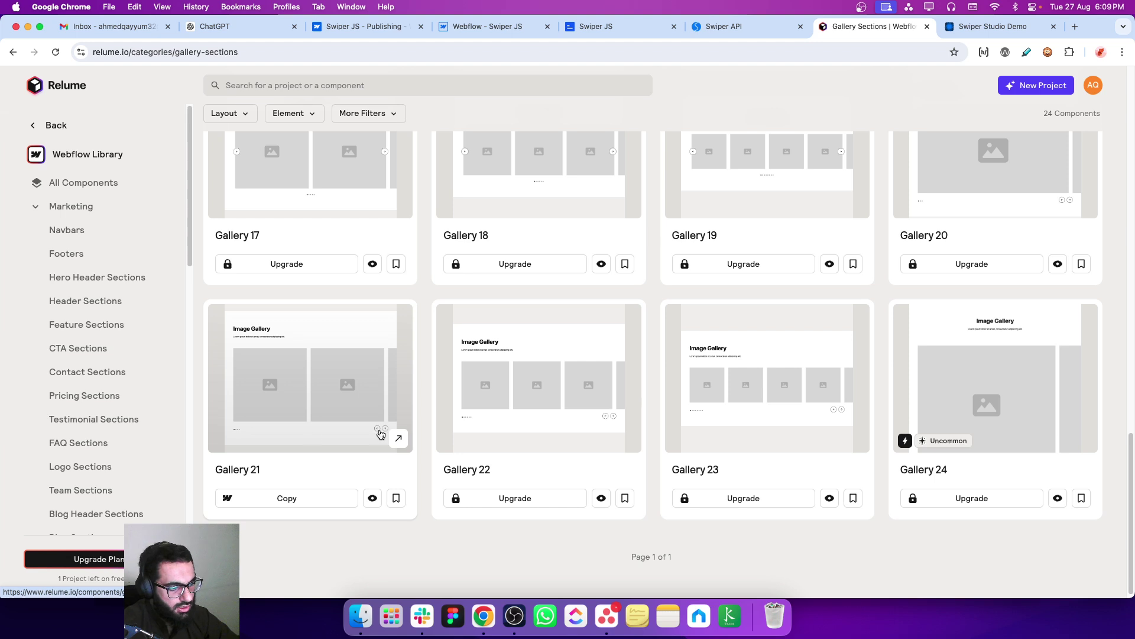
pyautogui.click(488, 27)
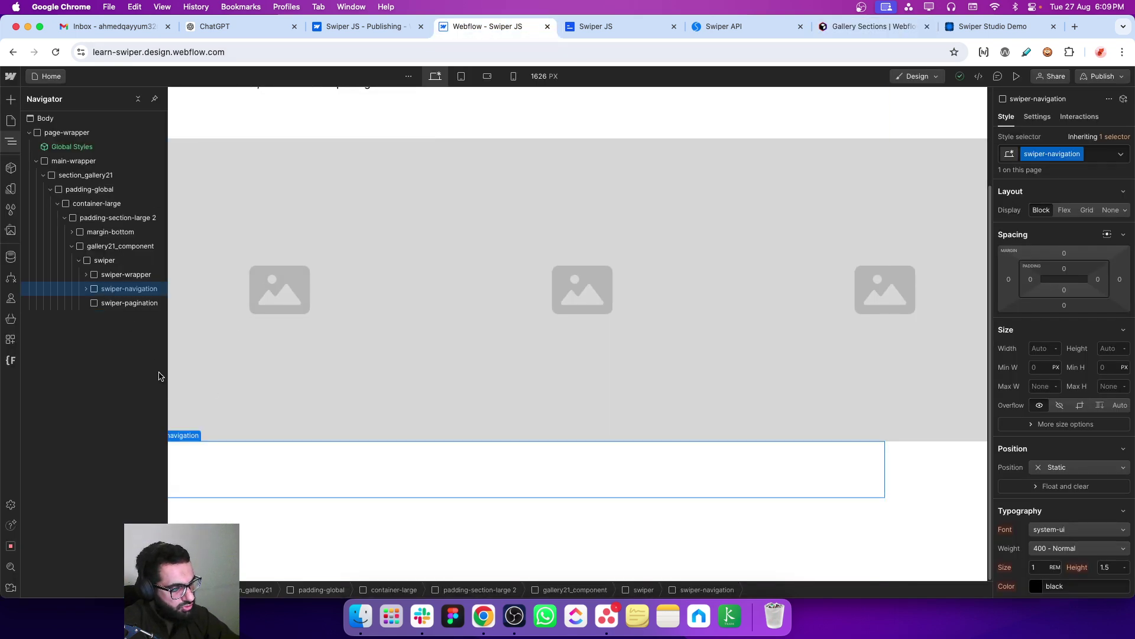
# Move swiper-pagination above navigation, wrap it in a Div Block, and move swiper-navigation inside
pyautogui.moveTo(115, 304); pyautogui.dragTo(112, 282)
pyautogui.click(10, 142)
pyautogui.rightClick(163, 451)
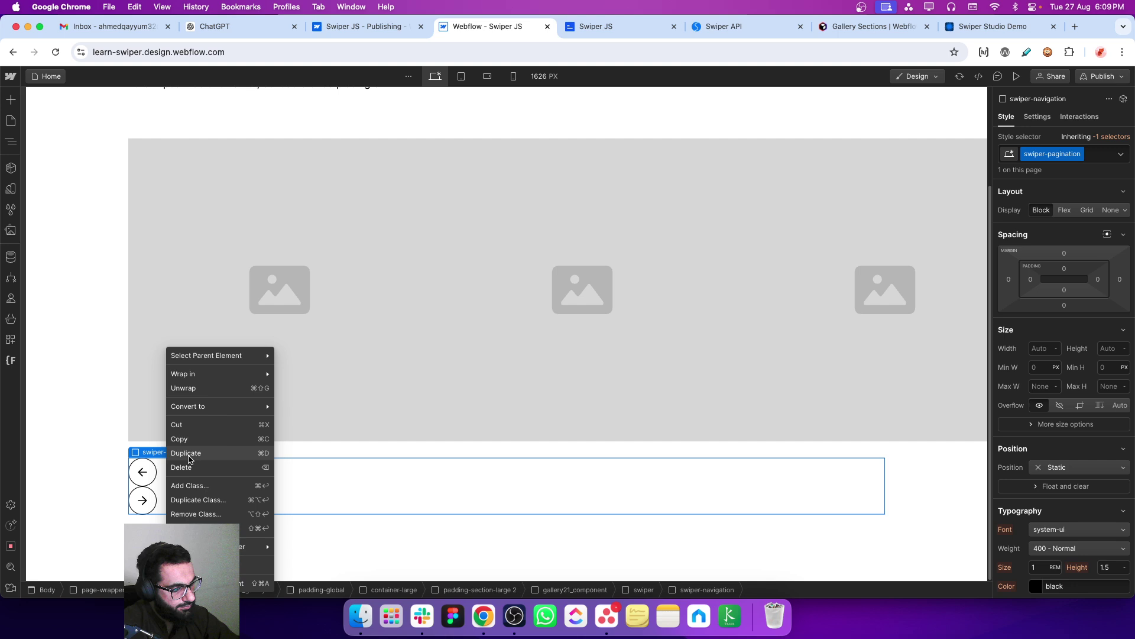
pyautogui.click(141, 454)
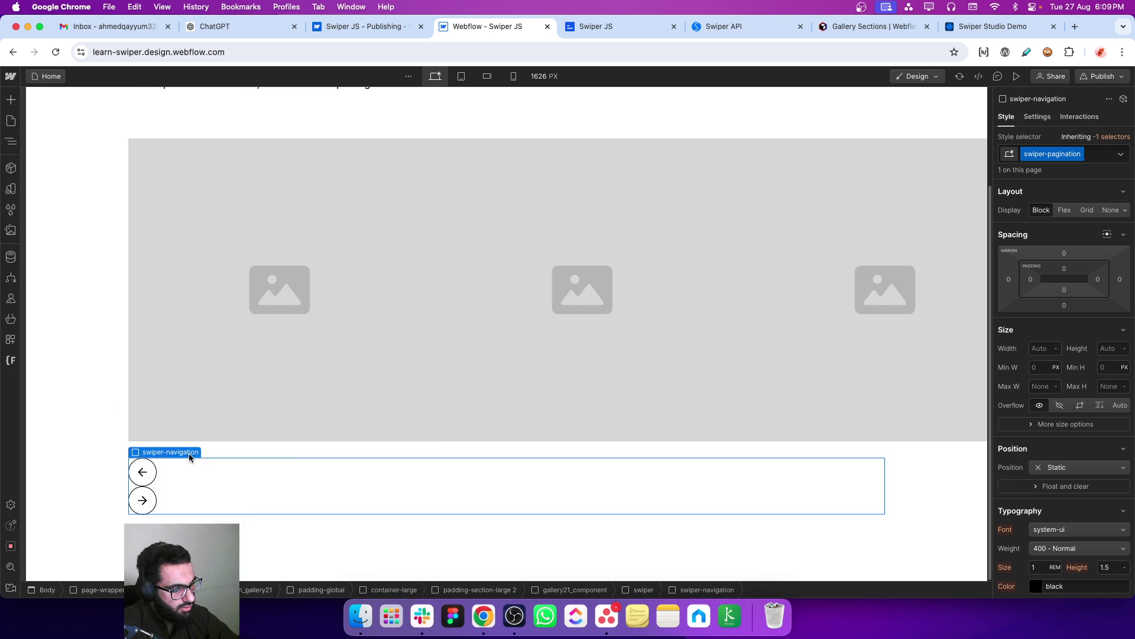
pyautogui.click(217, 450)
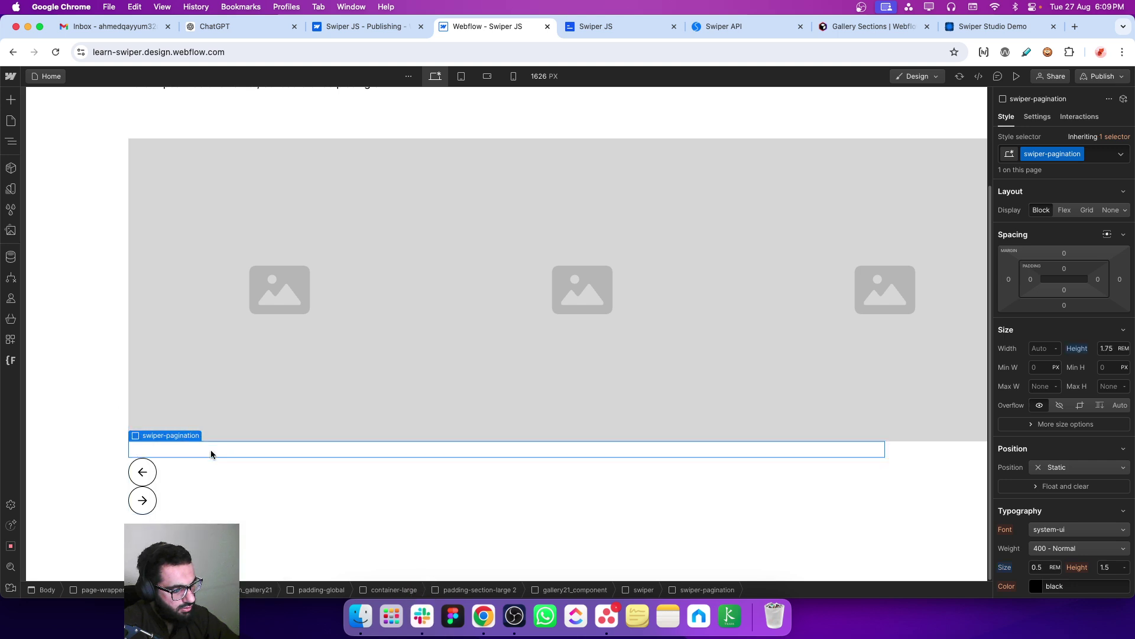
pyautogui.click(11, 142)
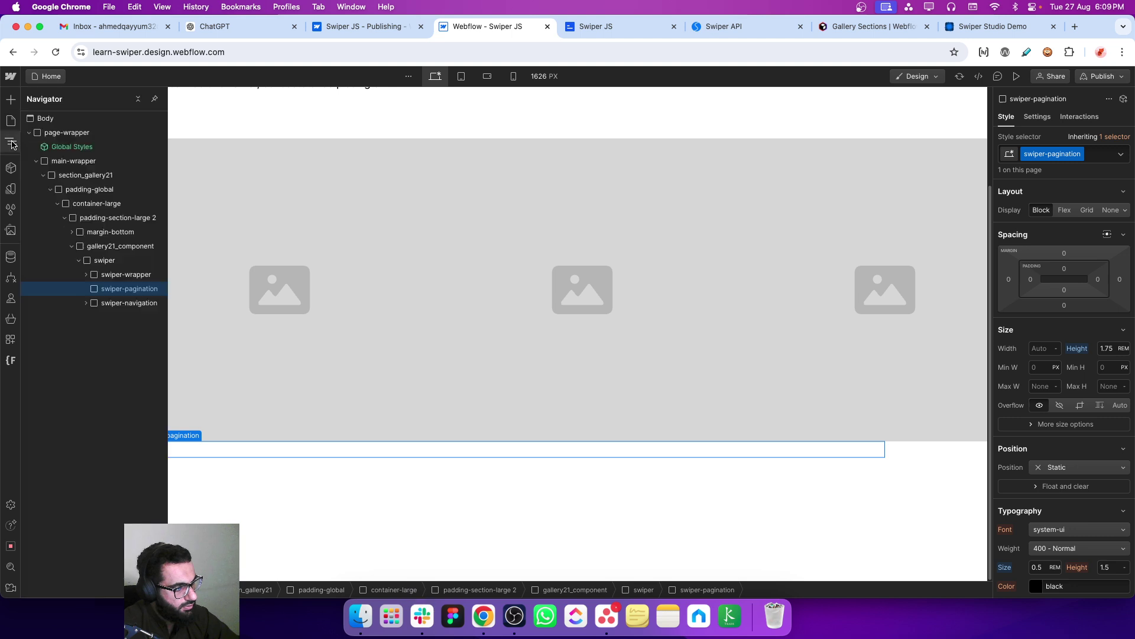
pyautogui.rightClick(119, 289)
pyautogui.click(241, 318)
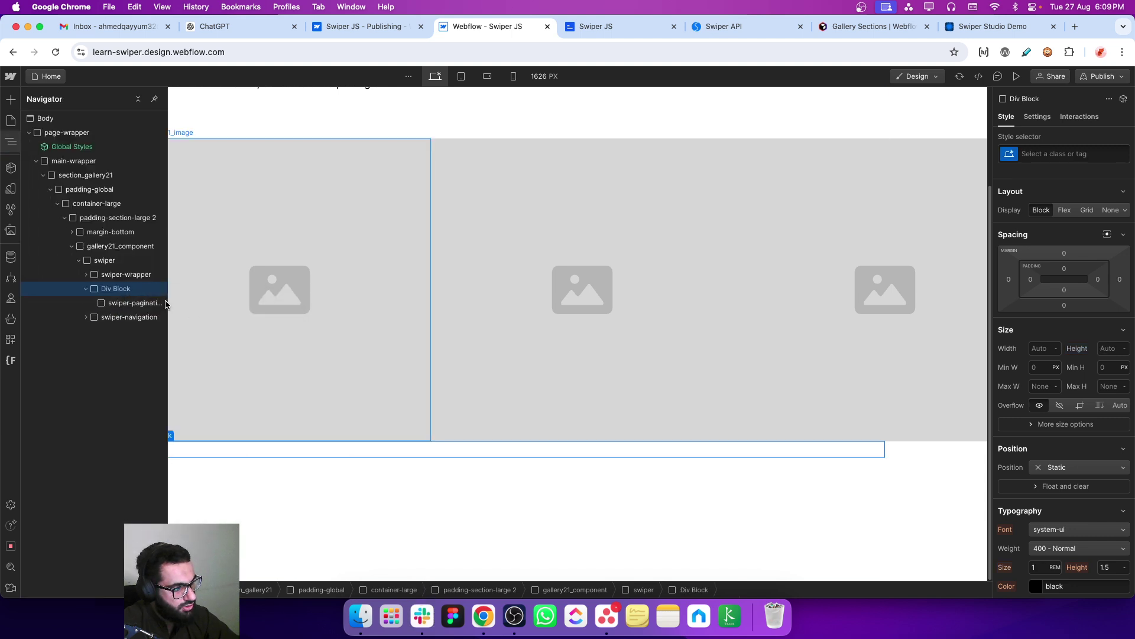
pyautogui.moveTo(112, 318); pyautogui.dragTo(112, 299)
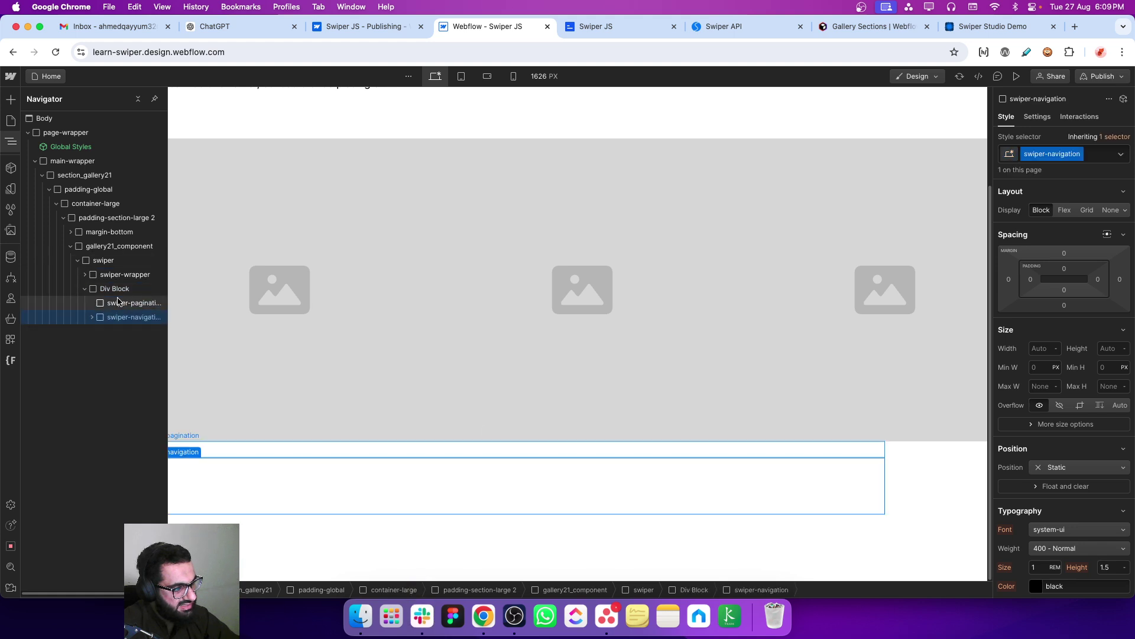
pyautogui.click(114, 289)
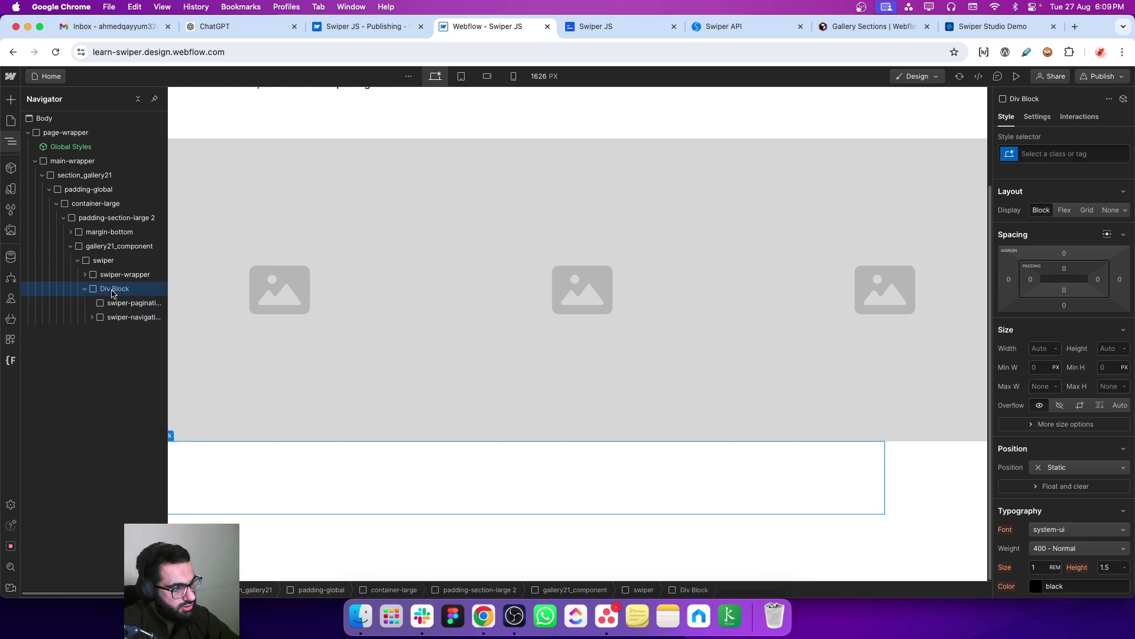
pyautogui.click(11, 141)
# Give the new wrapper Div Block the class swiper-buttons
pyautogui.click(1067, 153)
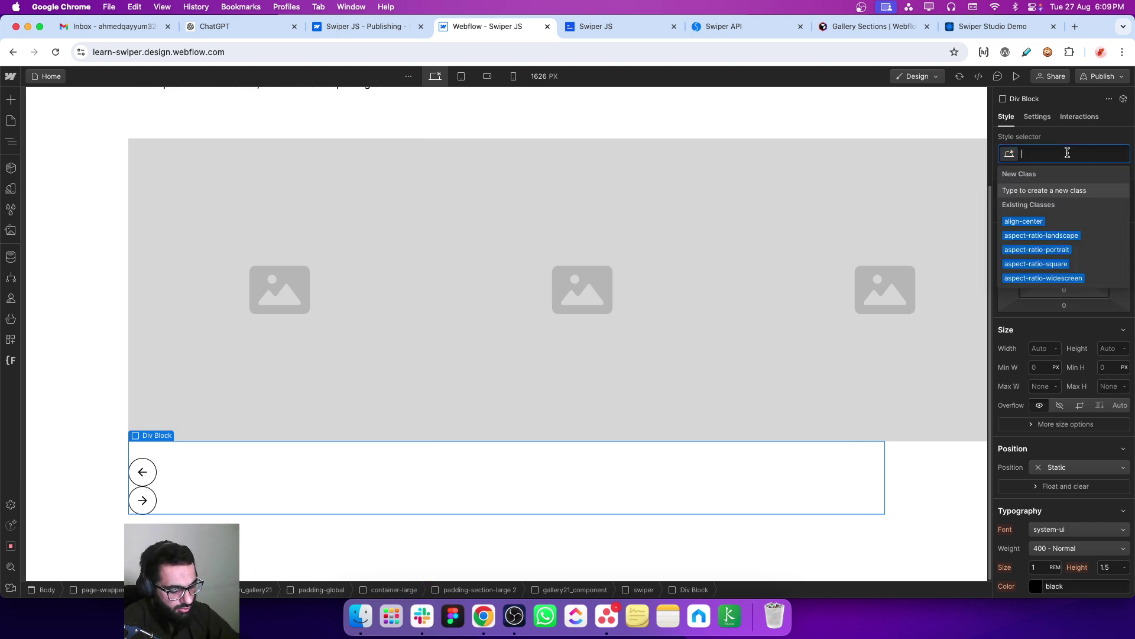
pyautogui.write('swipe')
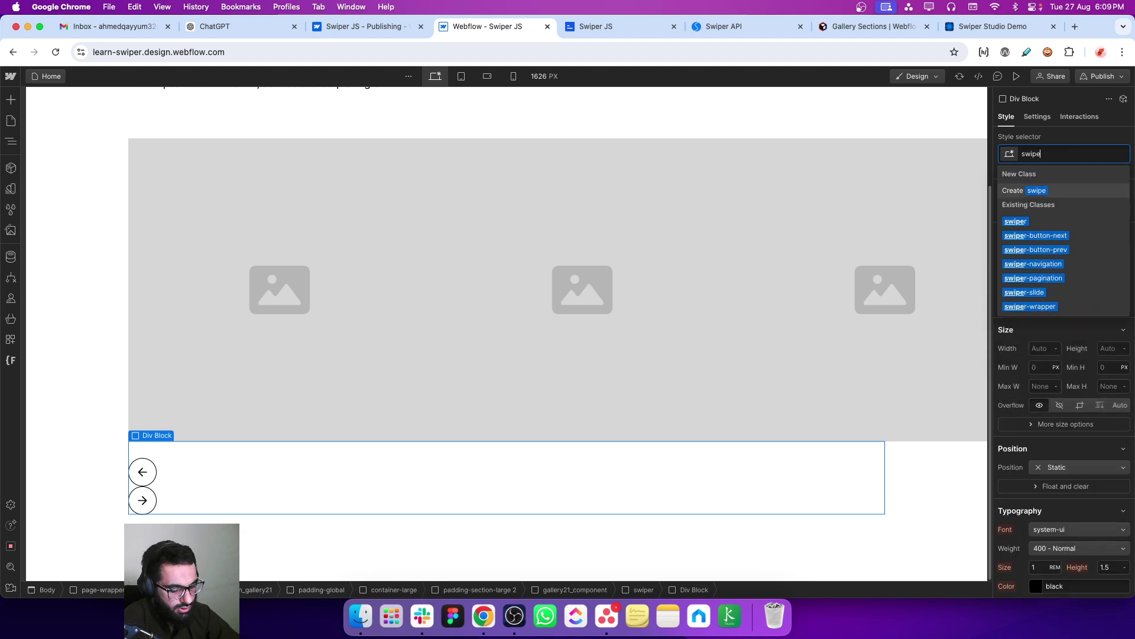
pyautogui.write('r-buttons')
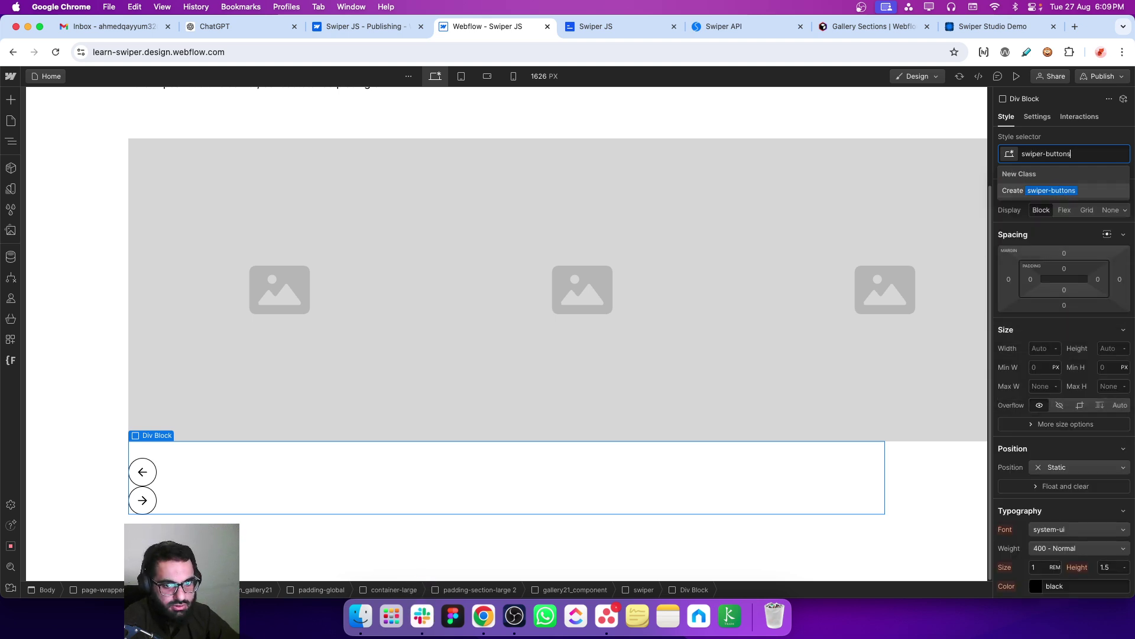
pyautogui.press('Return')
pyautogui.click(6, 143)
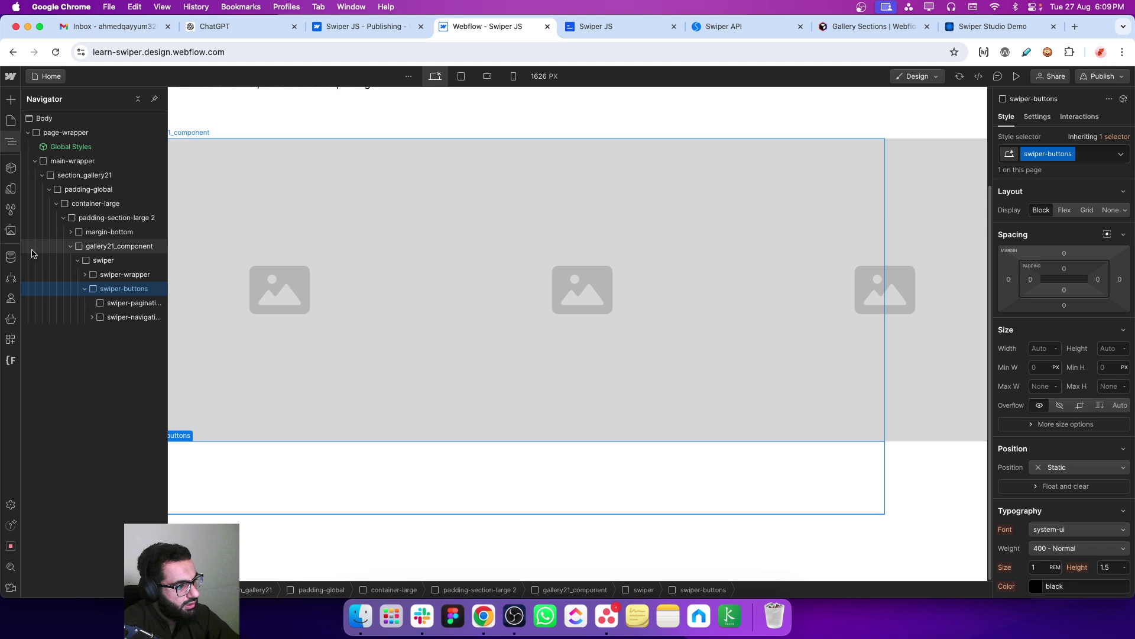
# Set swiper-buttons to Flex with Space between alignment, then expand swiper-navigation to show its arrows
pyautogui.click(1068, 209)
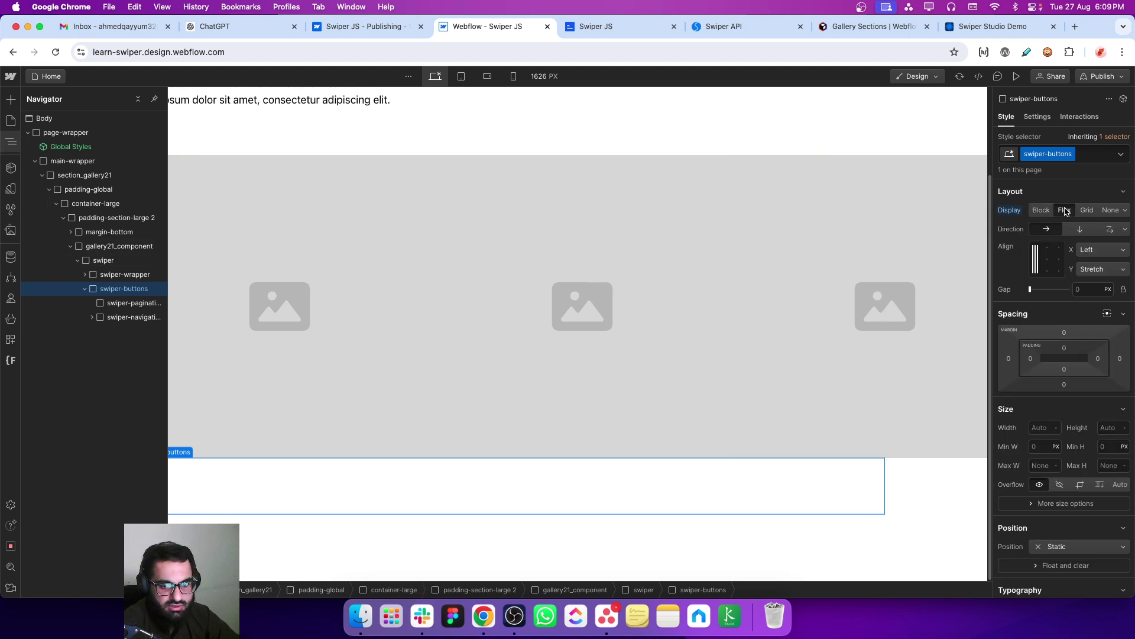
pyautogui.click(1092, 251)
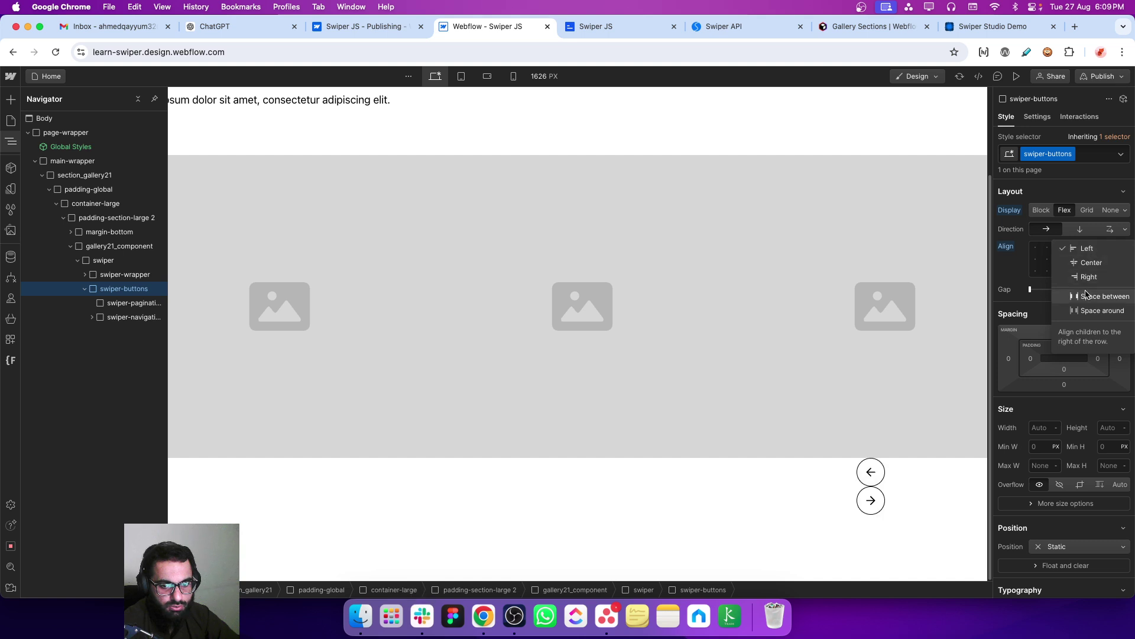
pyautogui.click(1103, 296)
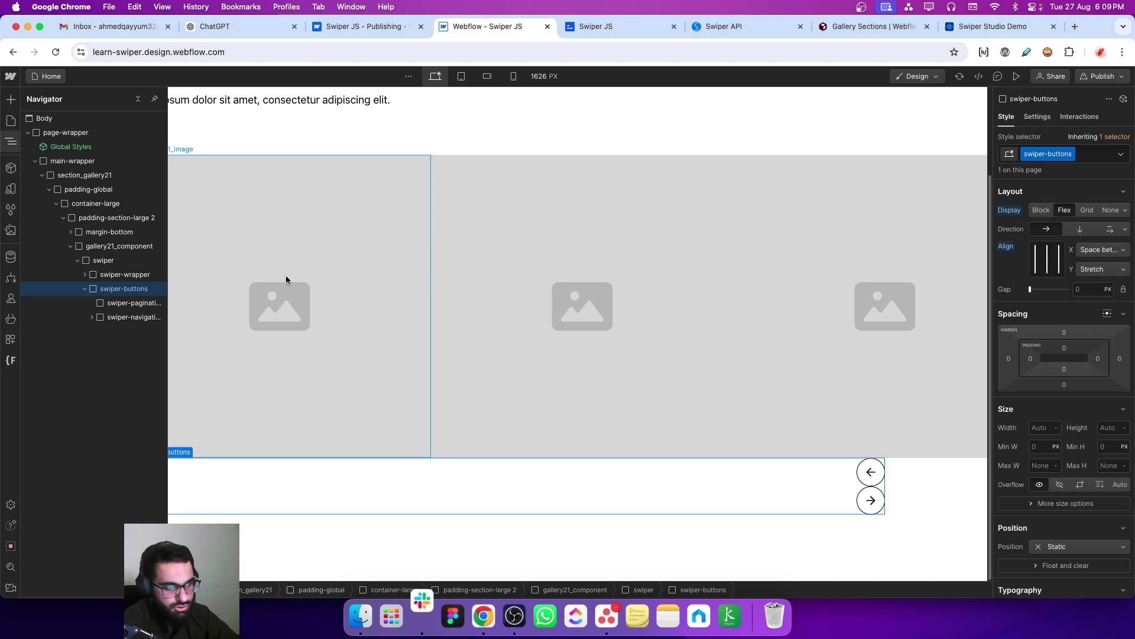
pyautogui.click(116, 318)
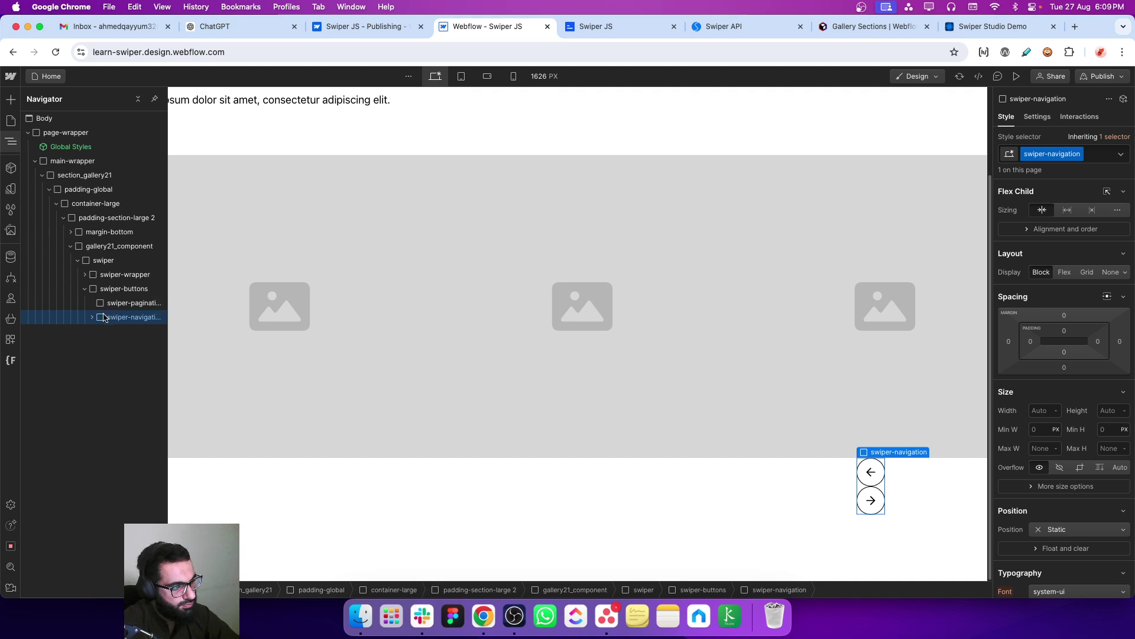
pyautogui.click(92, 317)
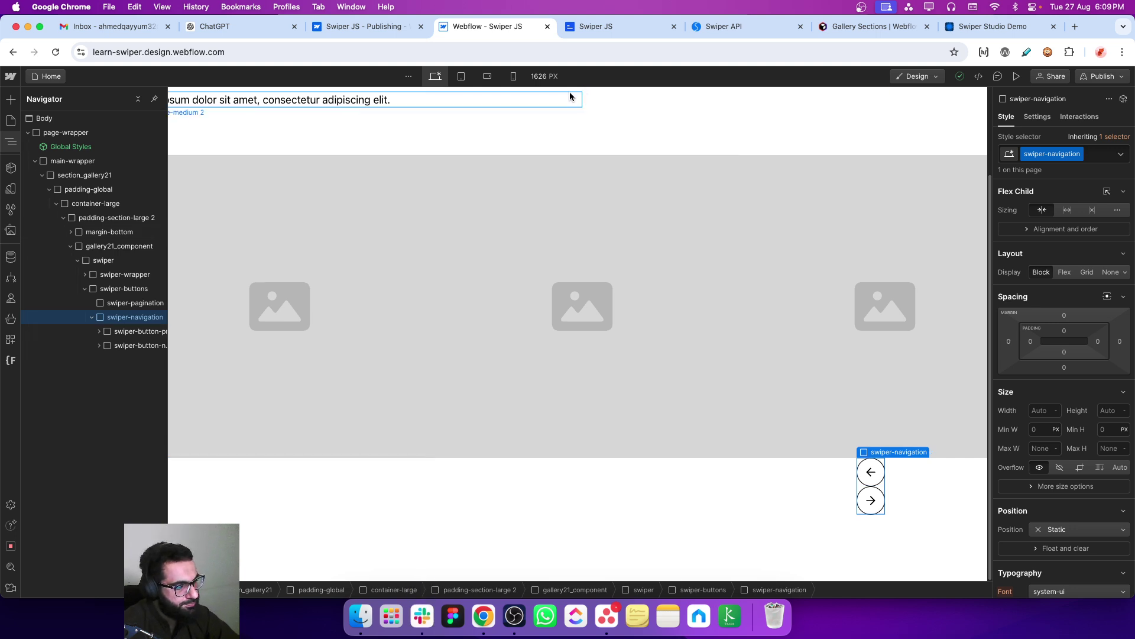
# Open the Home page settings and scroll down to the Before </body> custom code
pyautogui.click(620, 27)
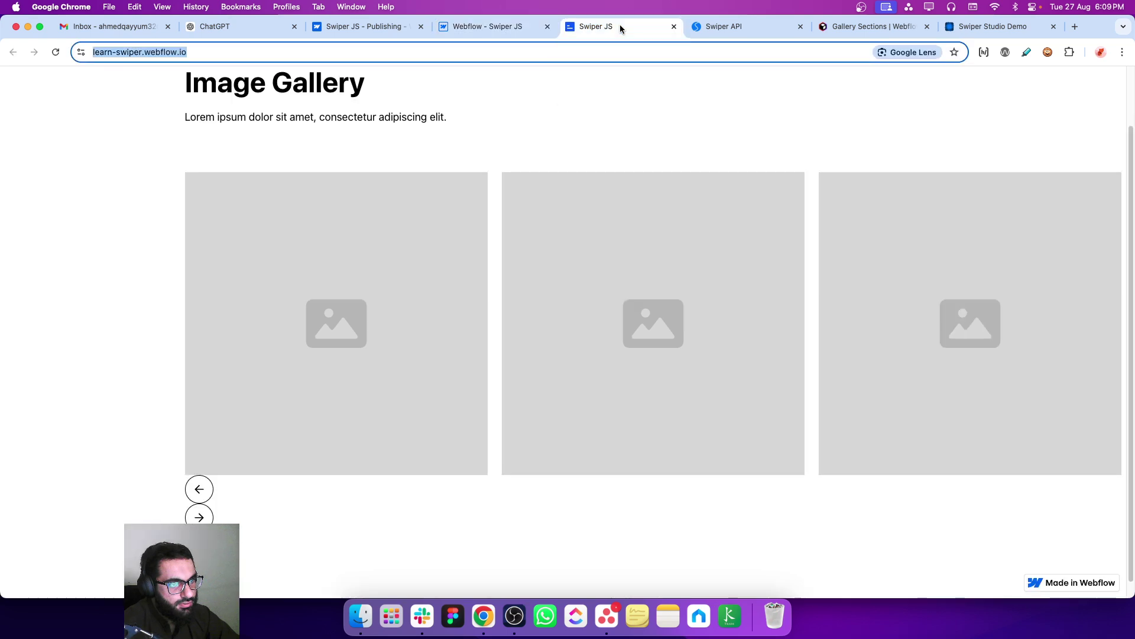
pyautogui.click(489, 27)
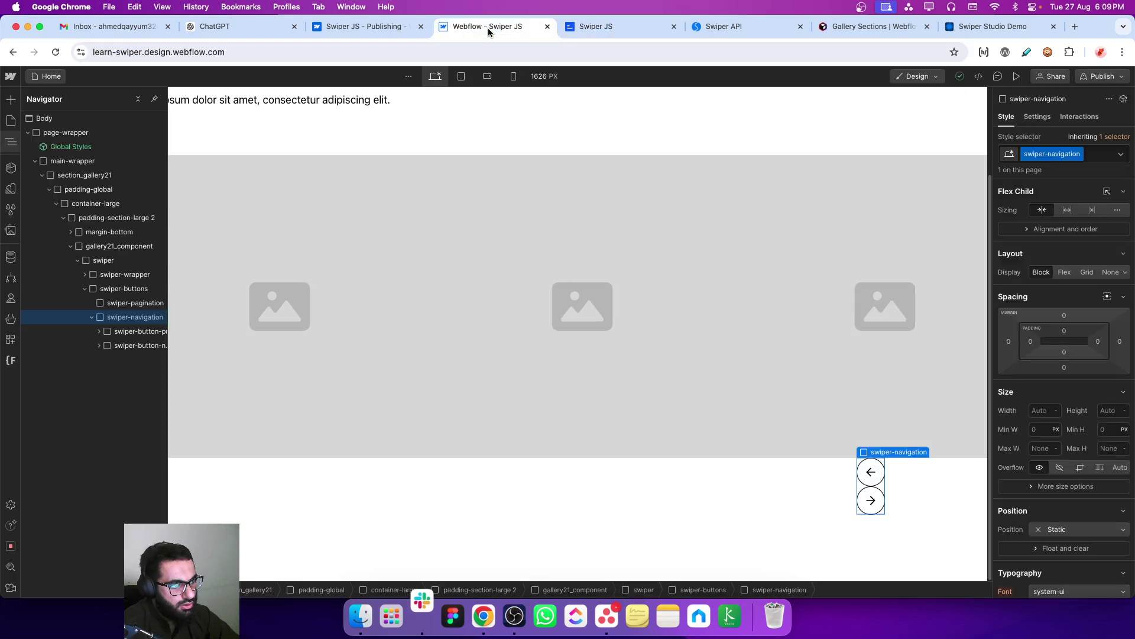
pyautogui.click(11, 121)
pyautogui.click(149, 163)
pyautogui.scroll(-5, 301, 299)
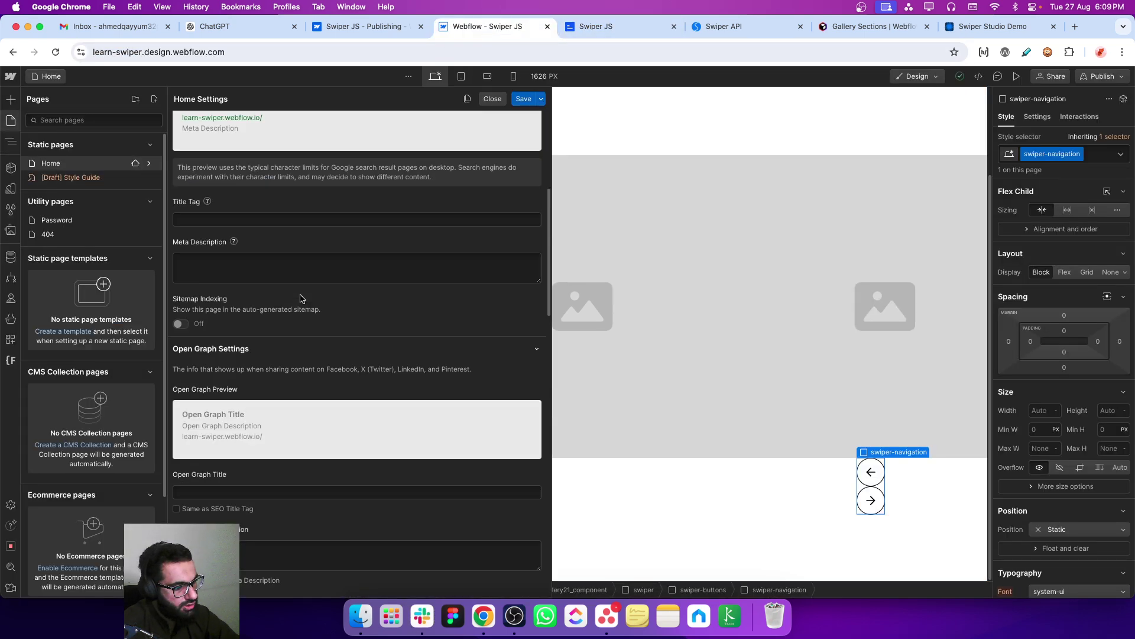
pyautogui.scroll(-15, 301, 298)
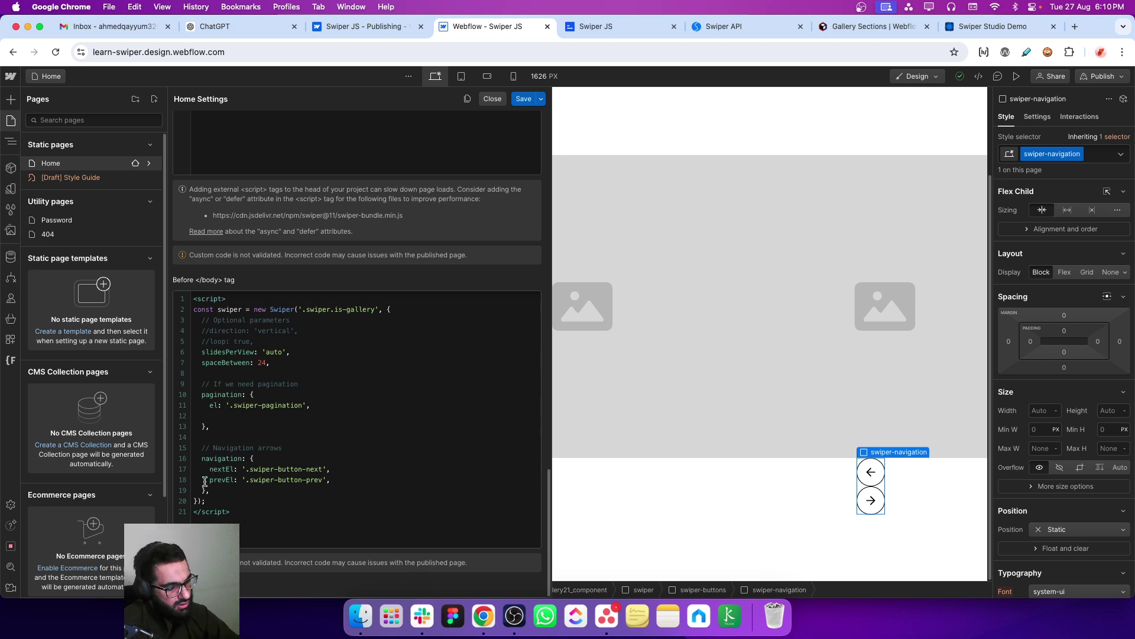
# Locate the nextEl selector and start appending .is-gallery after swiper-button-next
pyautogui.moveTo(209, 490); pyautogui.dragTo(203, 462)
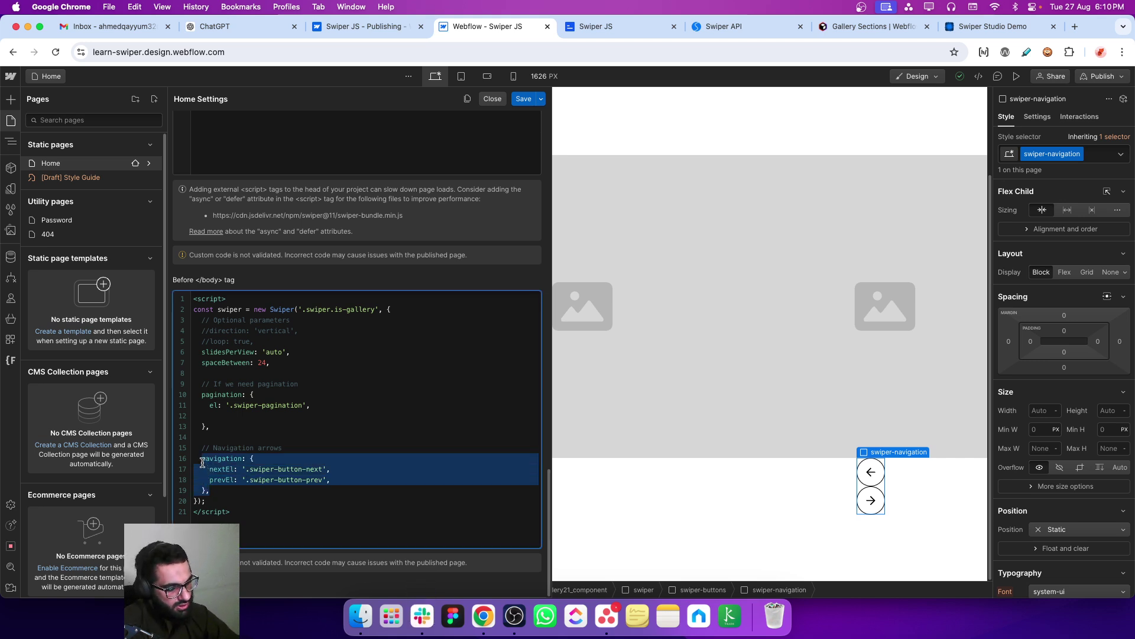
pyautogui.click(206, 460)
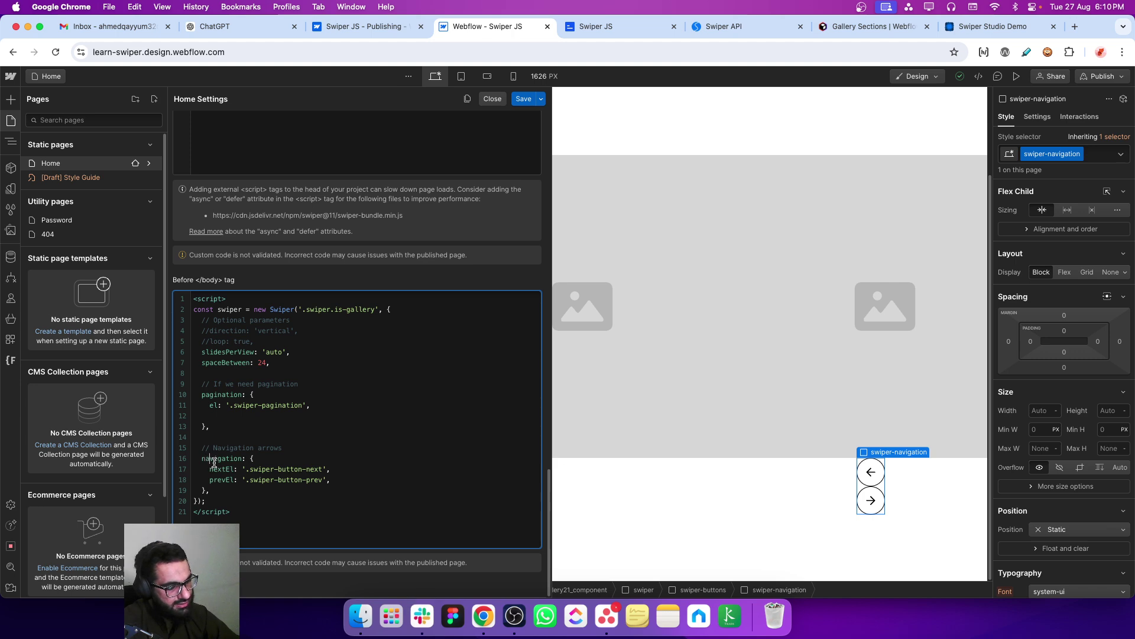
pyautogui.moveTo(210, 469); pyautogui.dragTo(329, 478)
pyautogui.click(242, 479)
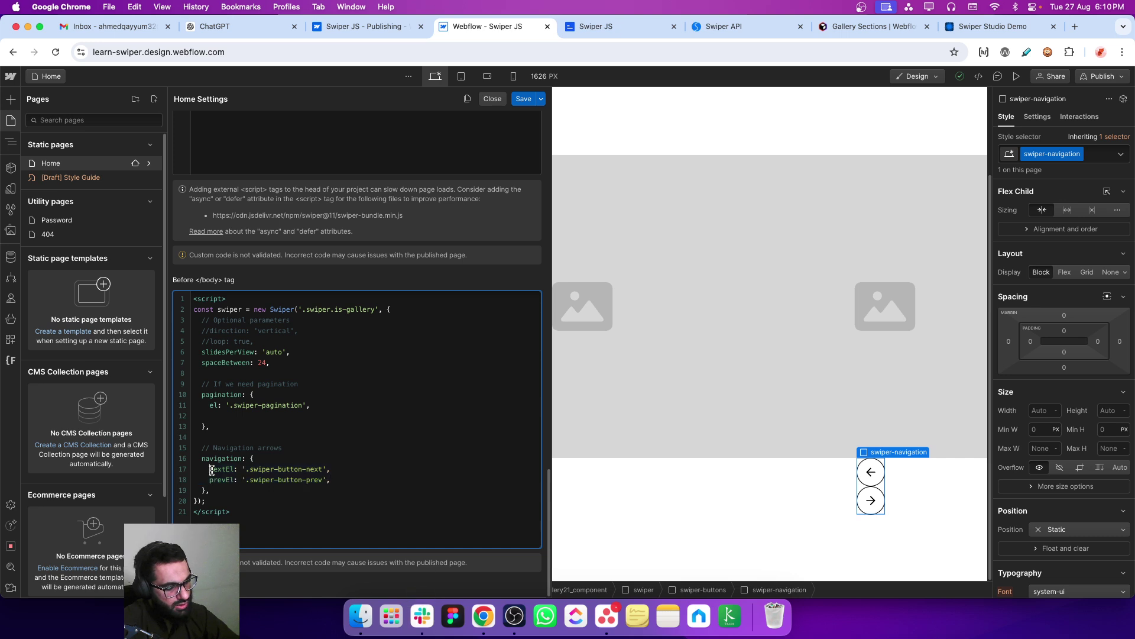
pyautogui.moveTo(211, 469); pyautogui.dragTo(332, 473)
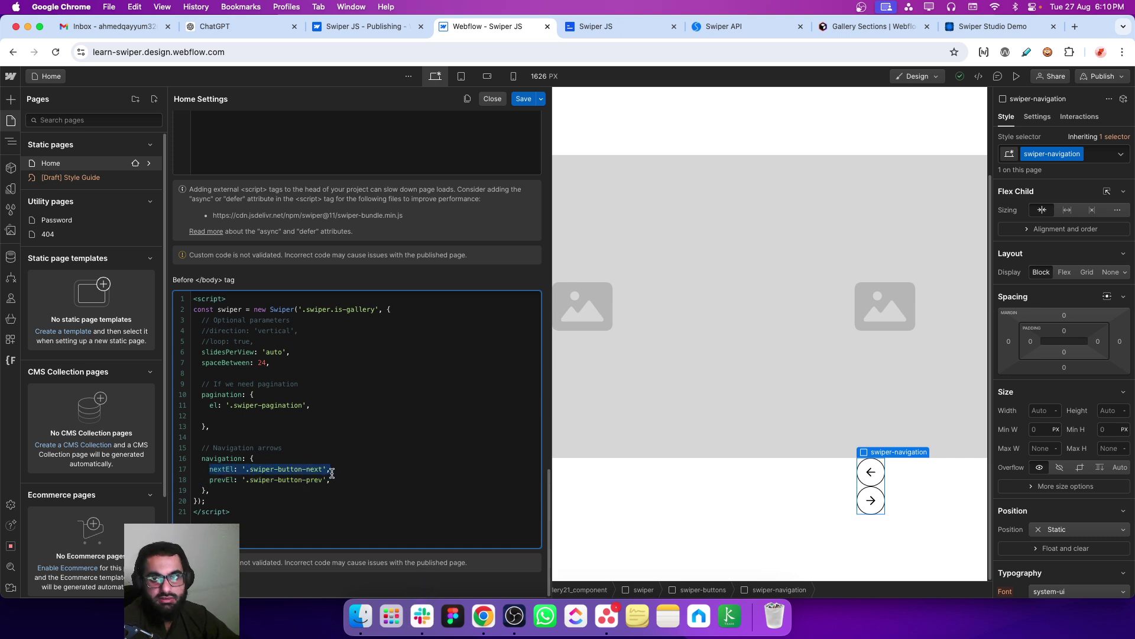
pyautogui.click(216, 471)
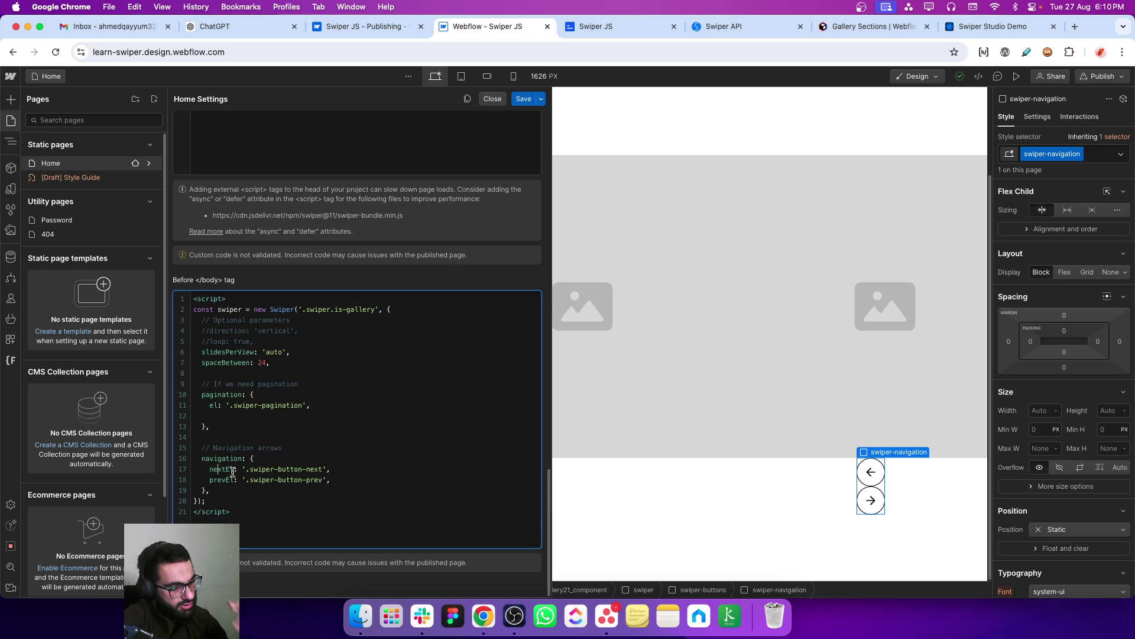
pyautogui.moveTo(250, 468); pyautogui.dragTo(317, 471)
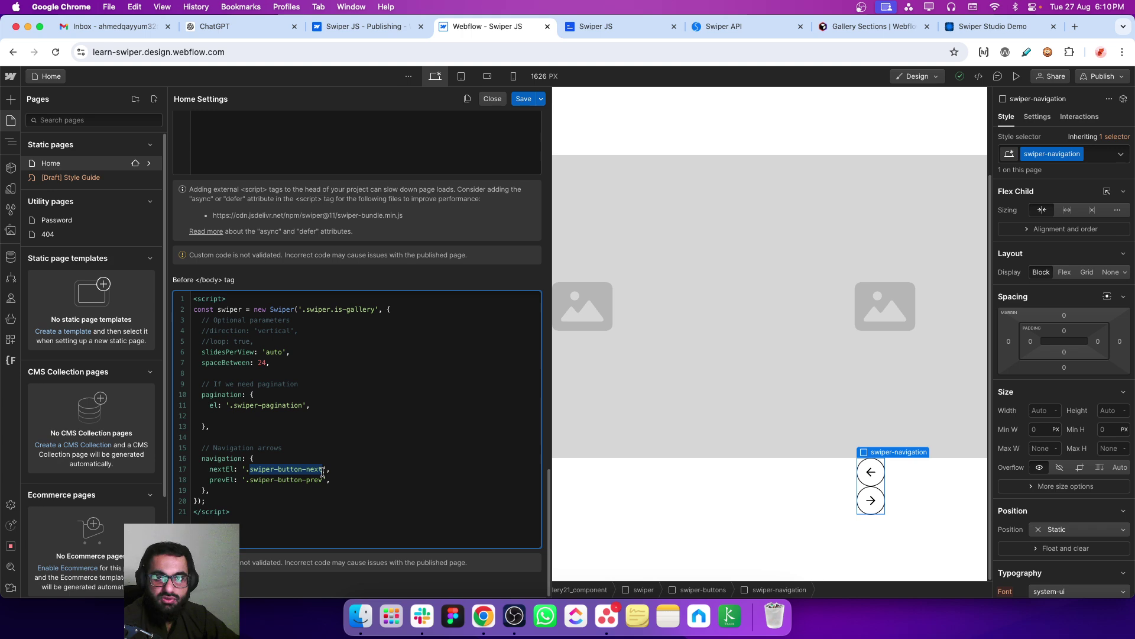
pyautogui.click(272, 471)
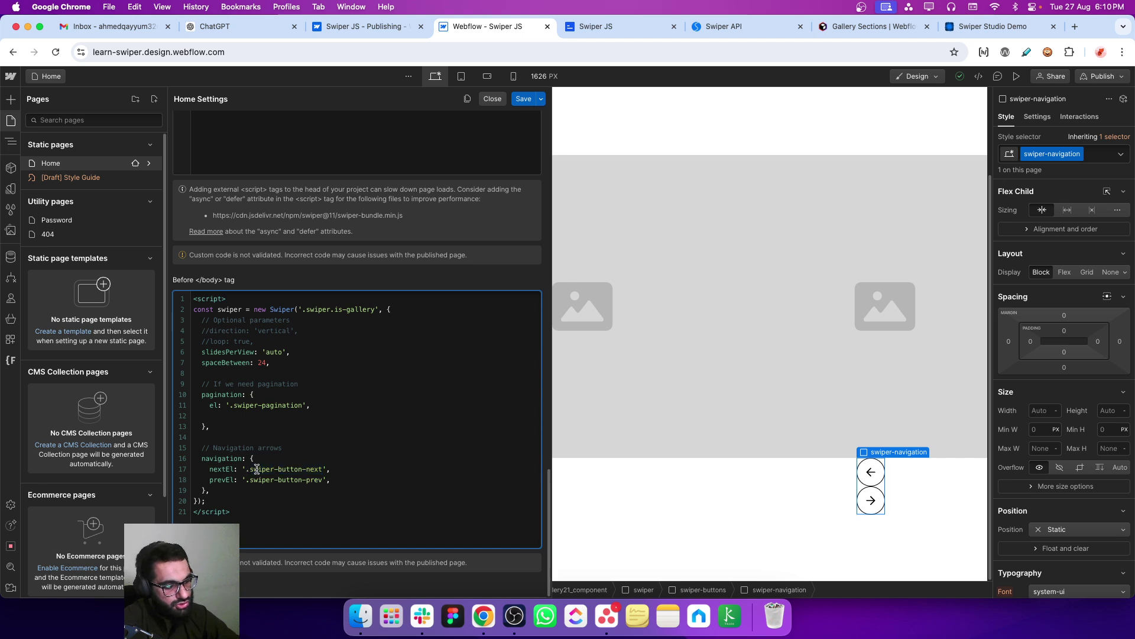
pyautogui.click(323, 469)
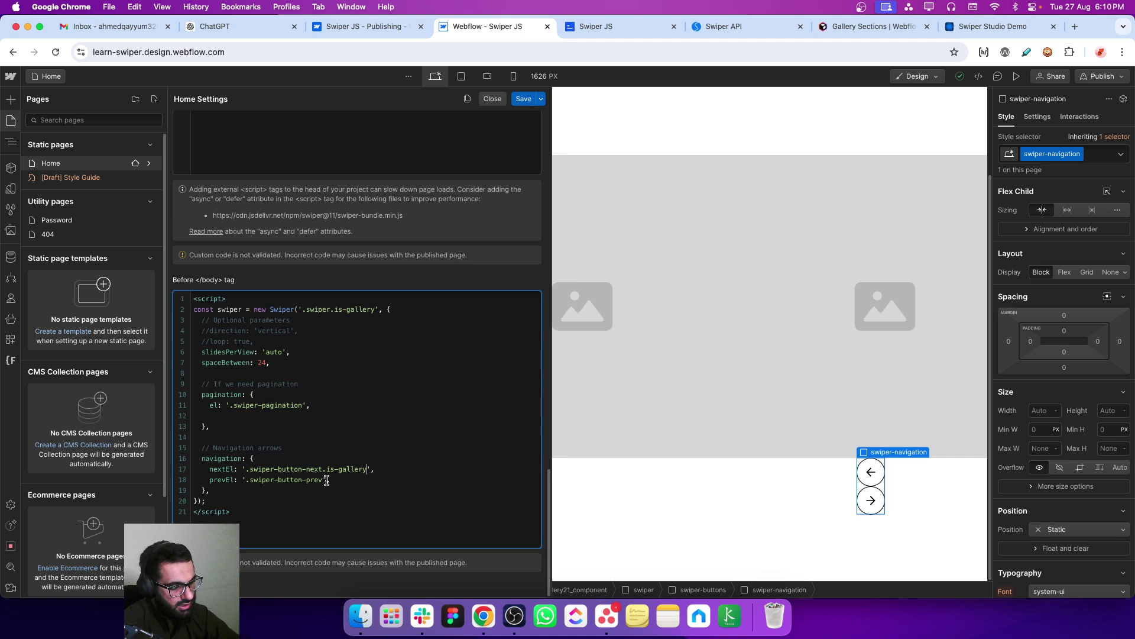
pyautogui.write('.is-gallery')
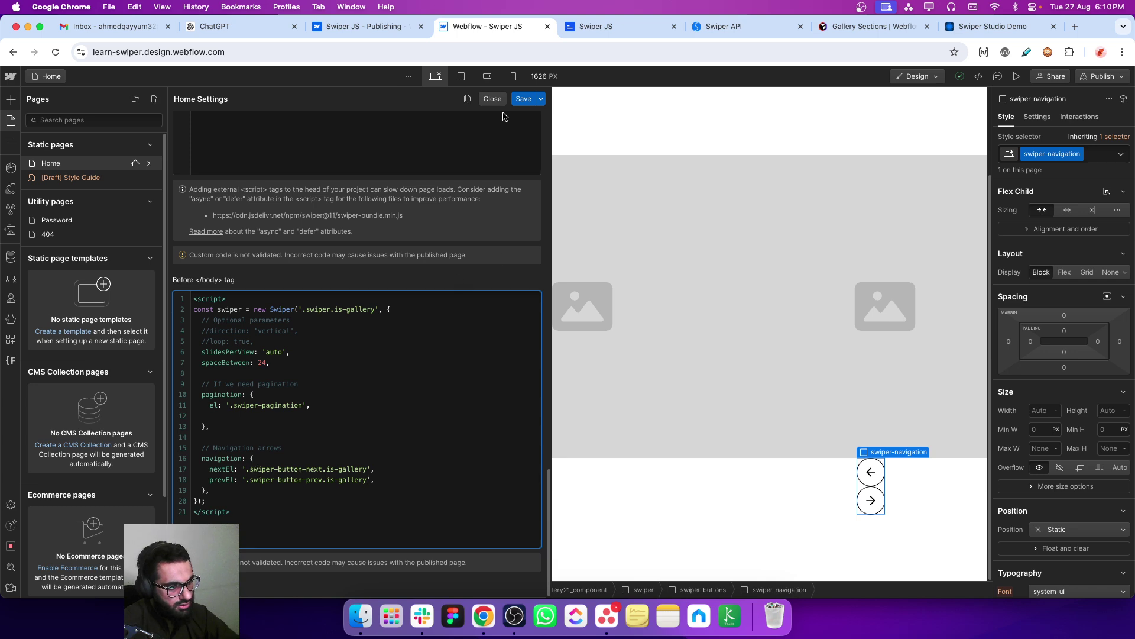
# Save the script, then give both prev and next arrow buttons the is-gallery combo class
pyautogui.click(523, 99)
pyautogui.click(860, 473)
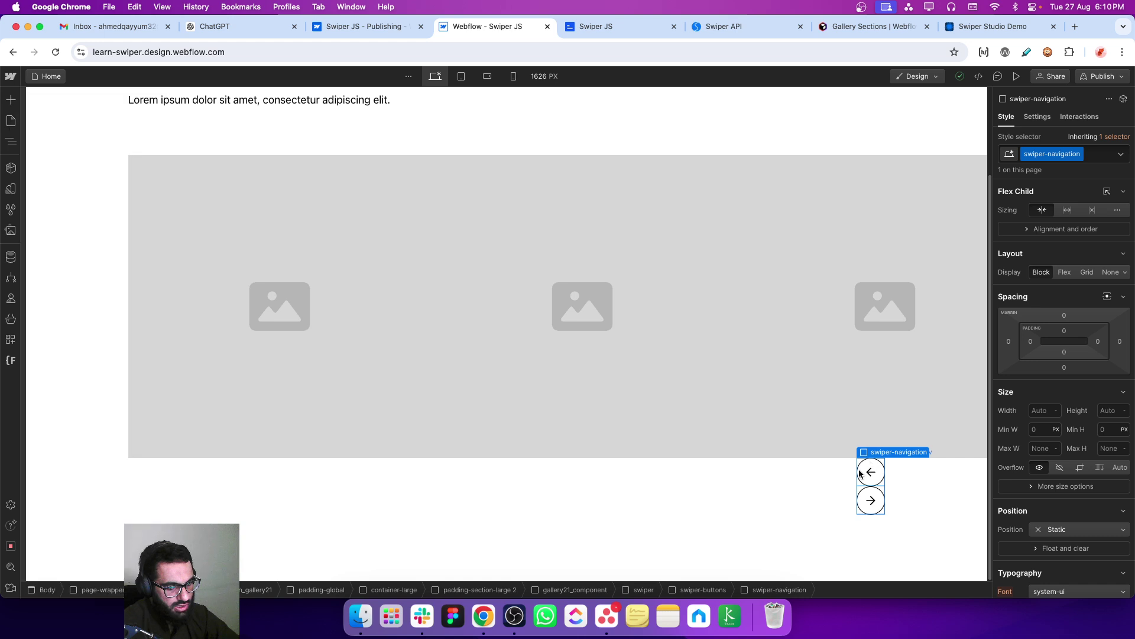
pyautogui.click(860, 473)
pyautogui.click(1097, 155)
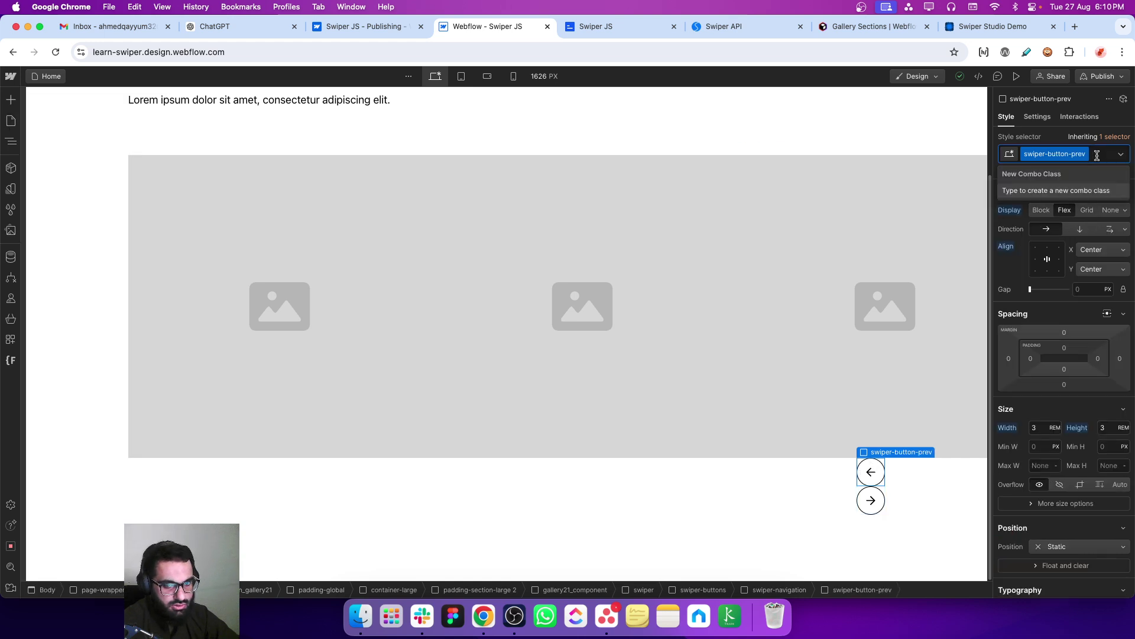
pyautogui.write('is-gallery')
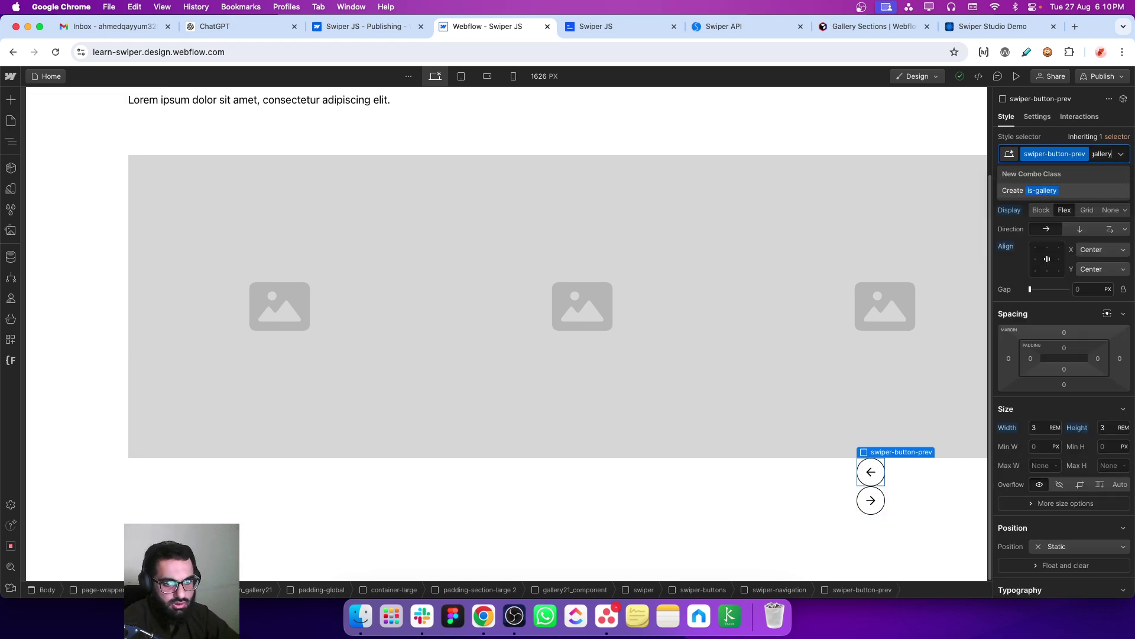
pyautogui.press('Return')
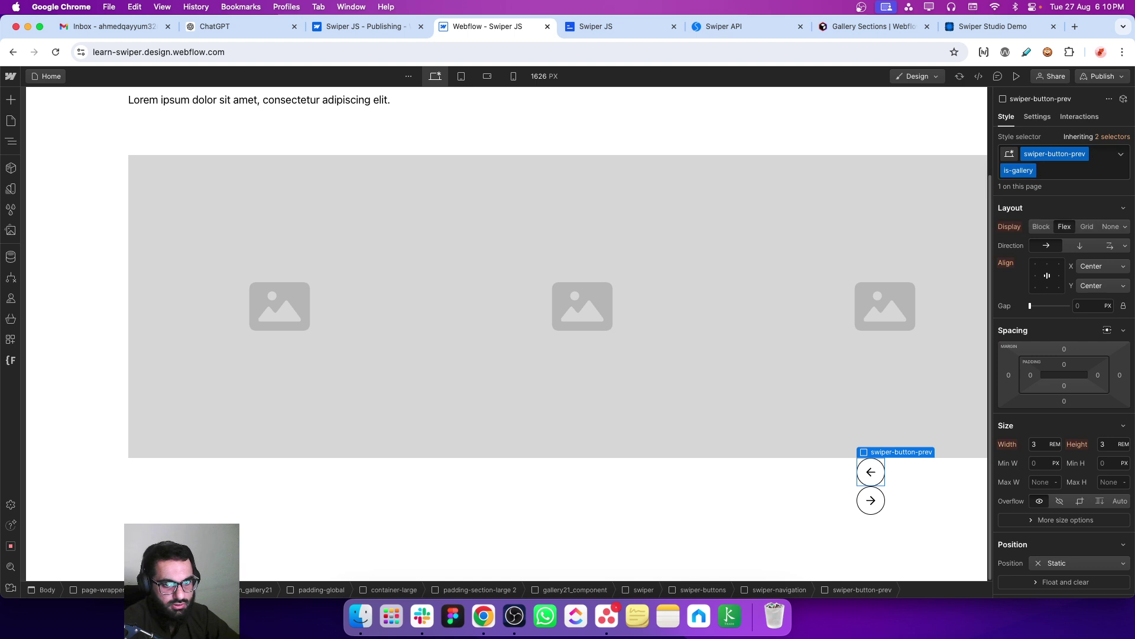
pyautogui.click(872, 498)
pyautogui.click(1095, 154)
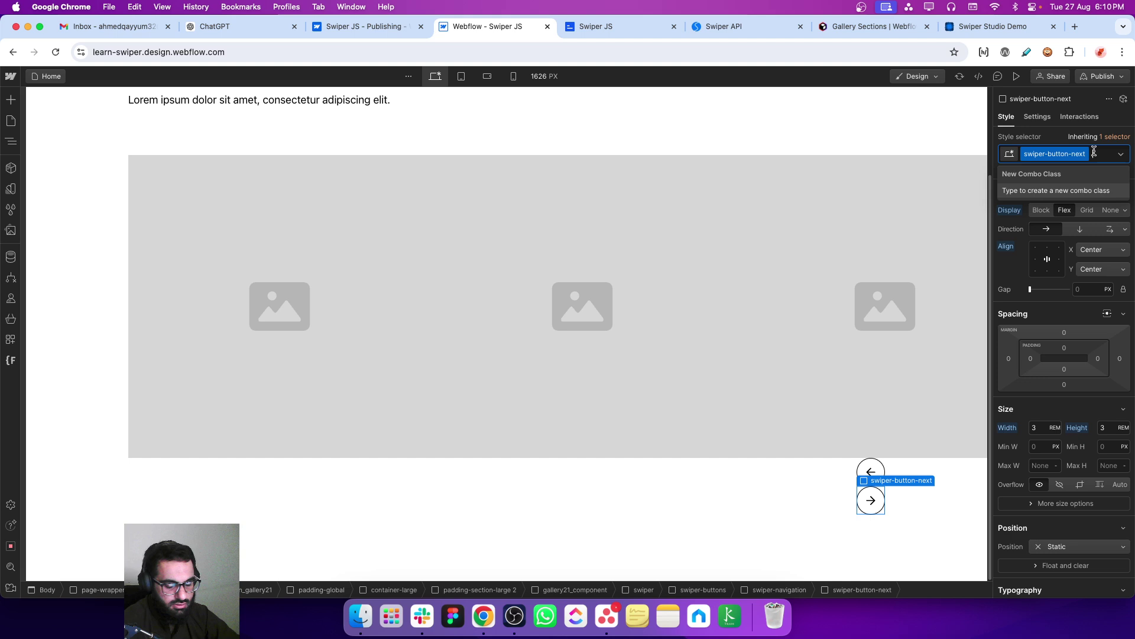
pyautogui.write('is-gallery')
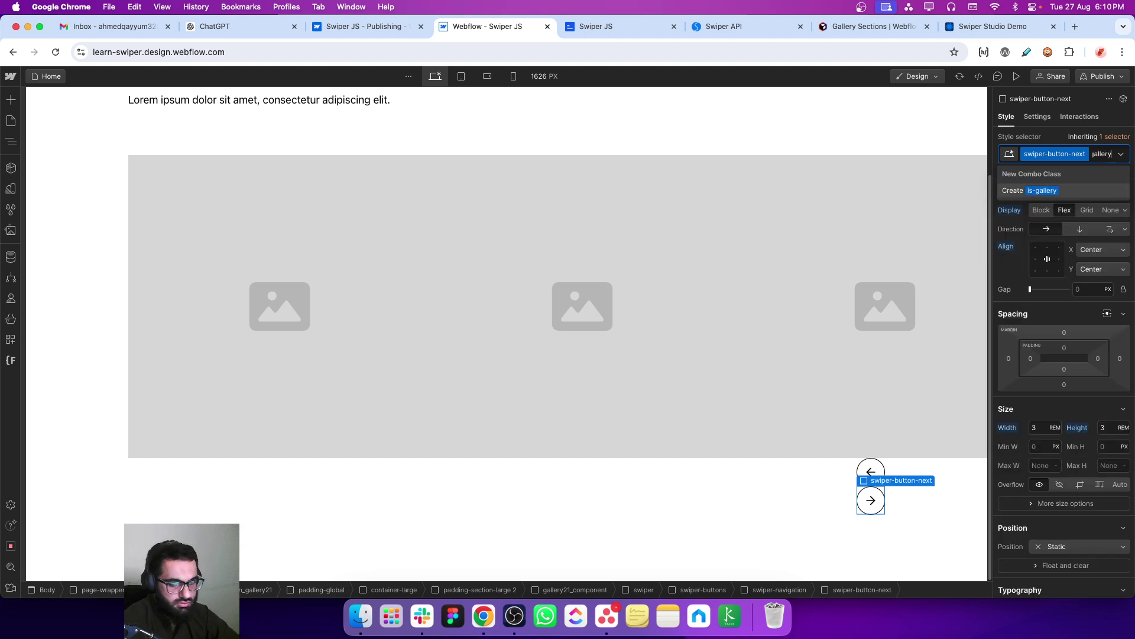
pyautogui.press('Return')
# Set swiper-navigation to Flex with a 0.5rem column gap, then collapse the tree and reselect swiper
pyautogui.click(11, 140)
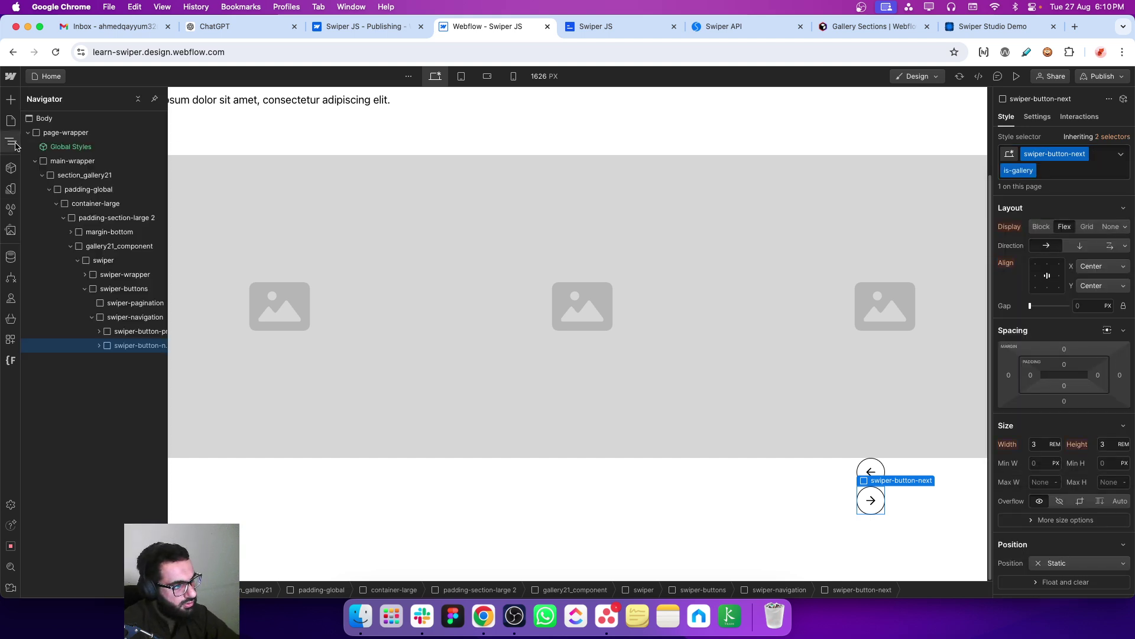
pyautogui.click(124, 319)
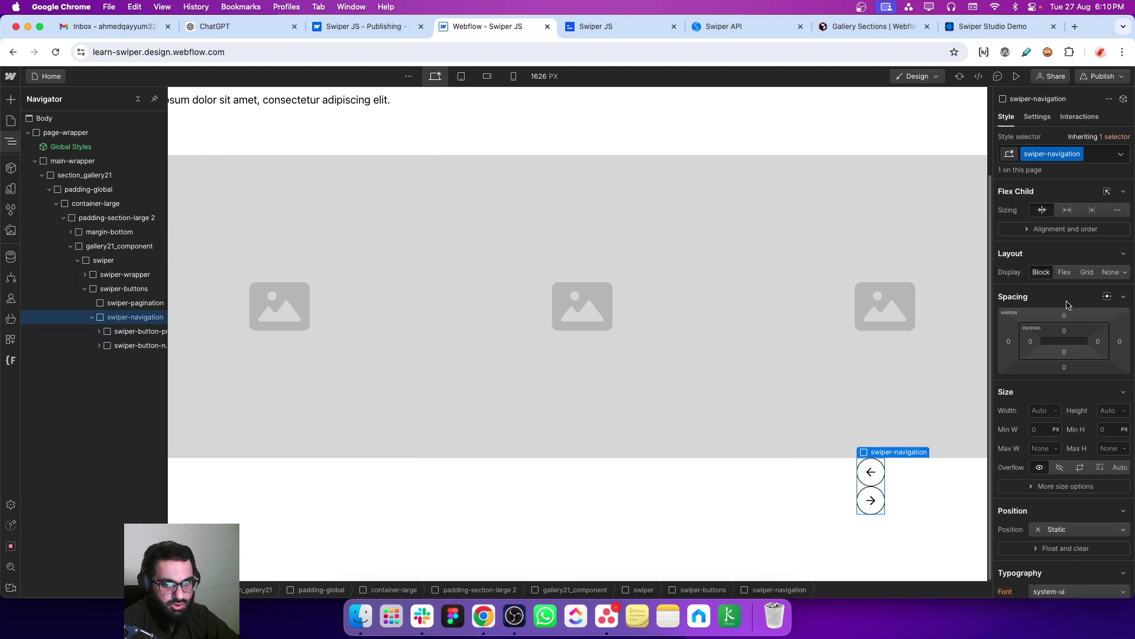
pyautogui.click(1058, 273)
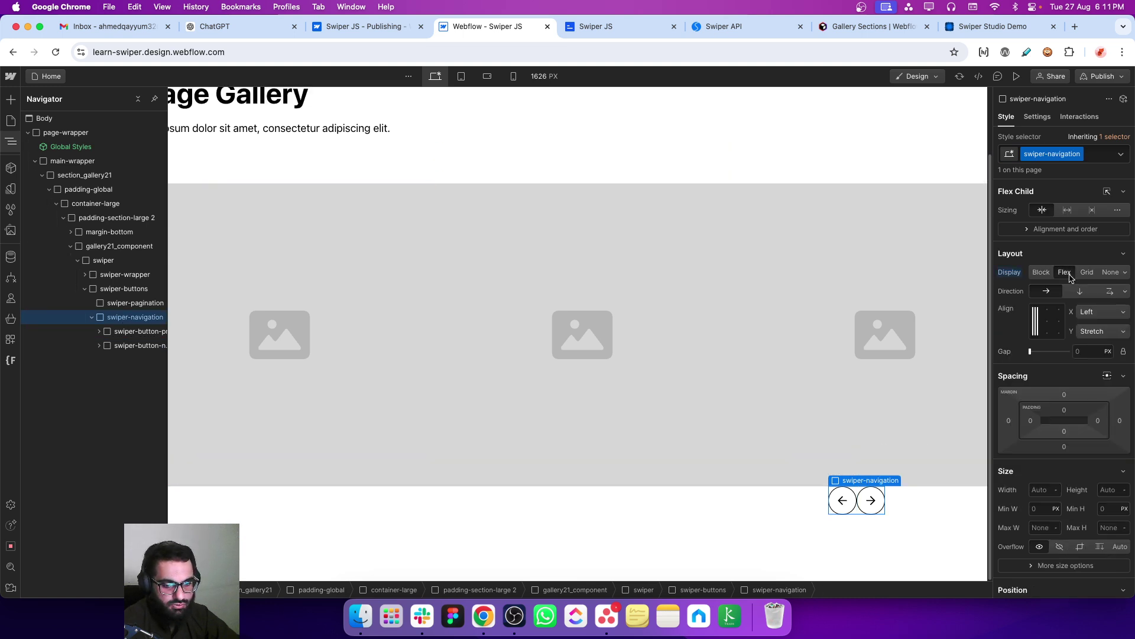
pyautogui.click(1122, 351)
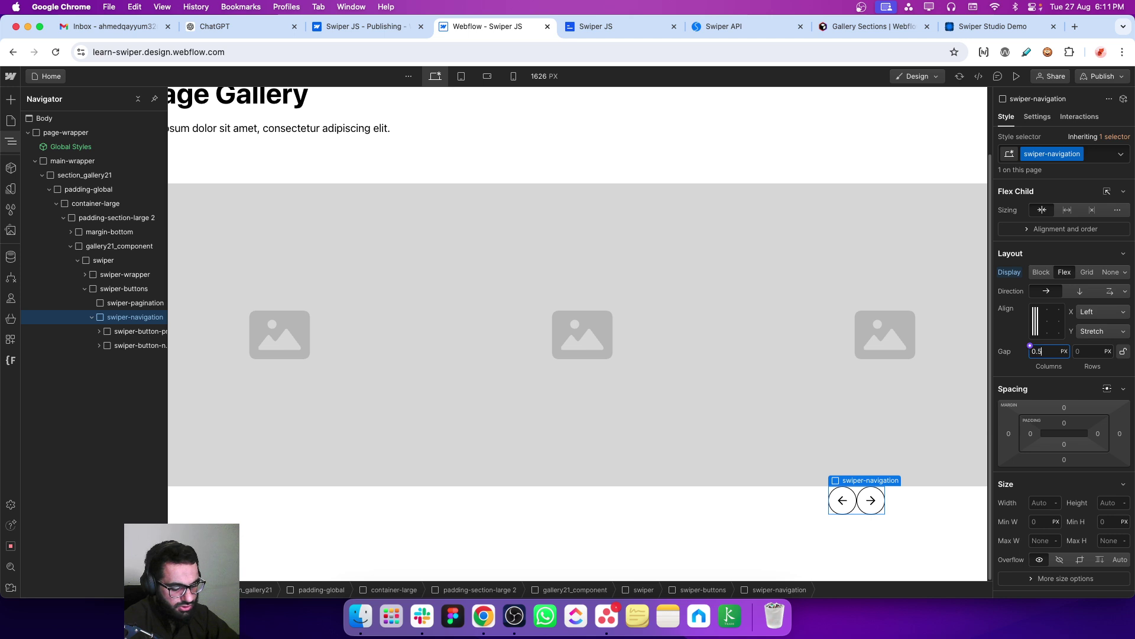
pyautogui.press('Return')
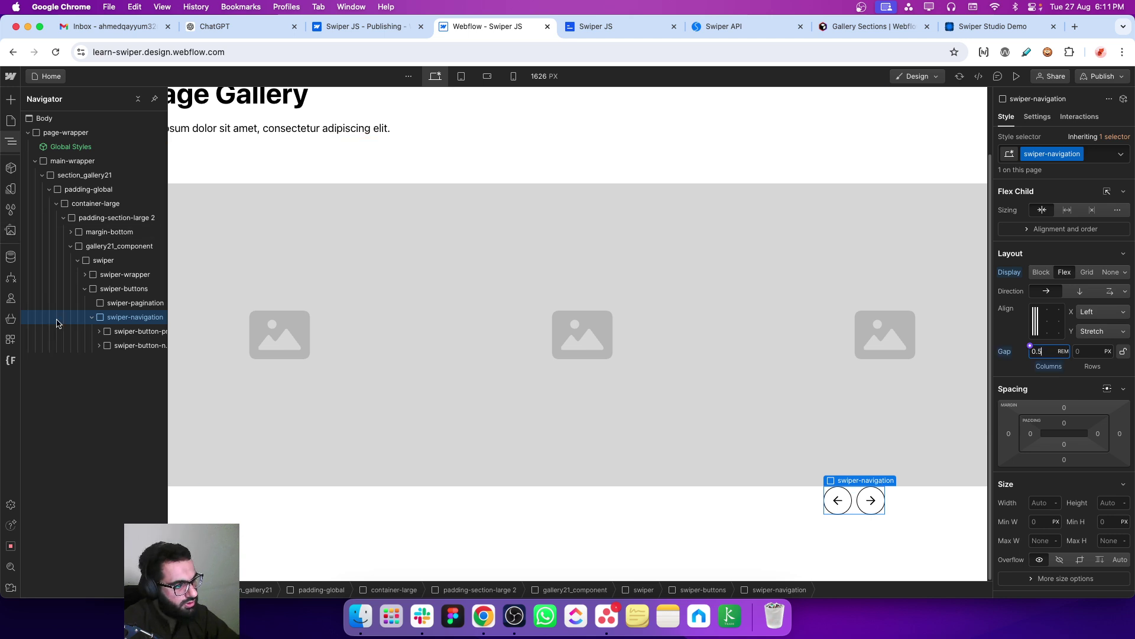
pyautogui.click(92, 317)
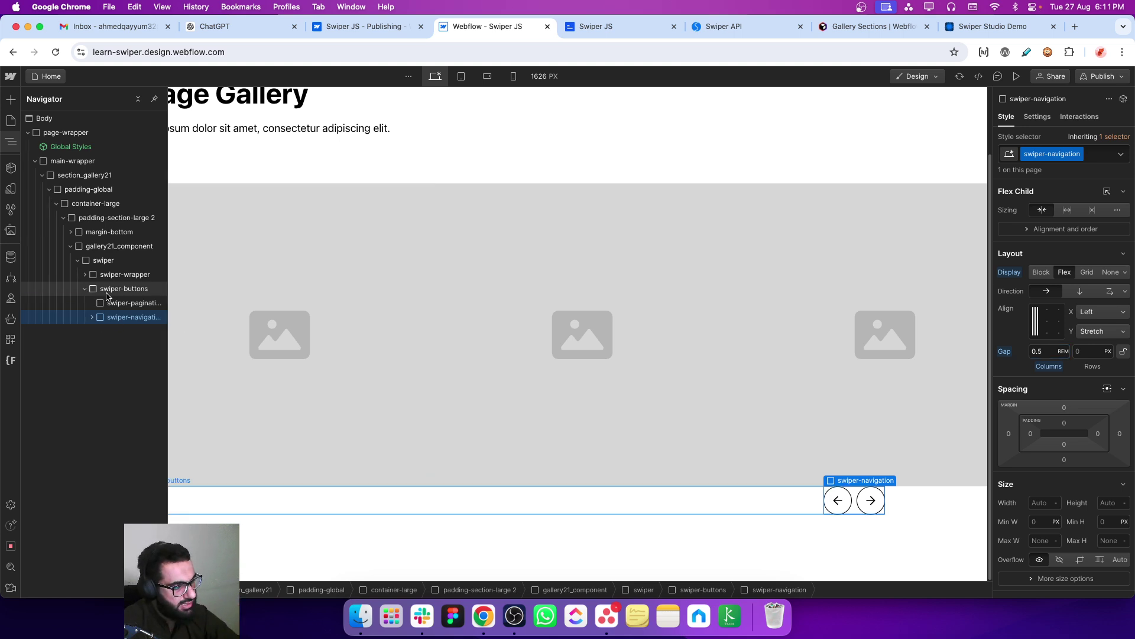
pyautogui.click(84, 288)
pyautogui.click(103, 267)
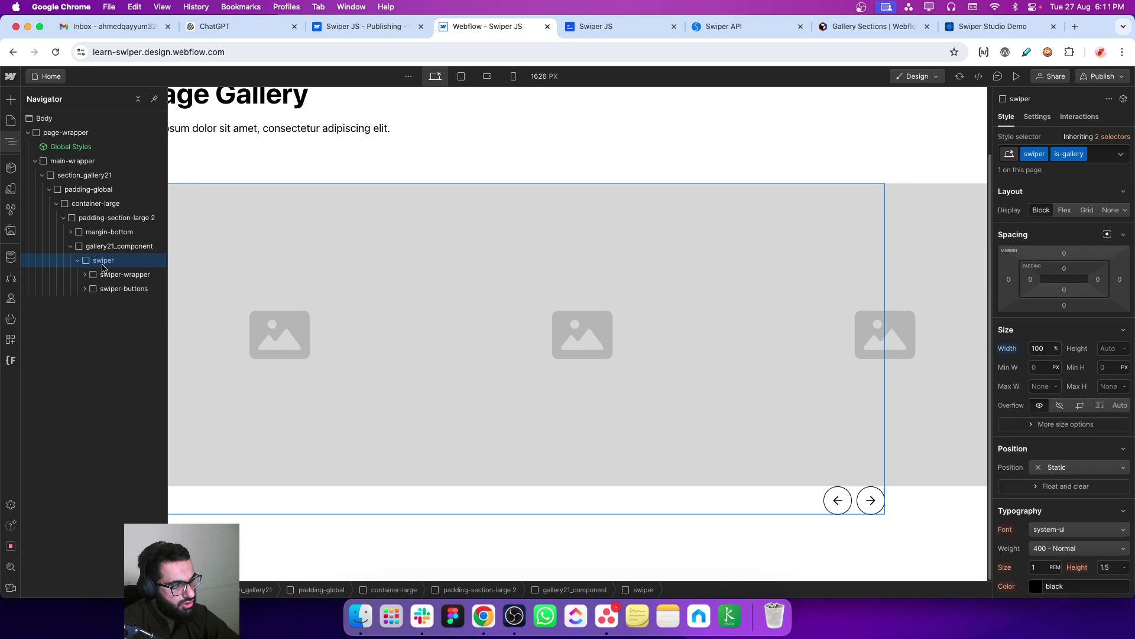
pyautogui.click(109, 288)
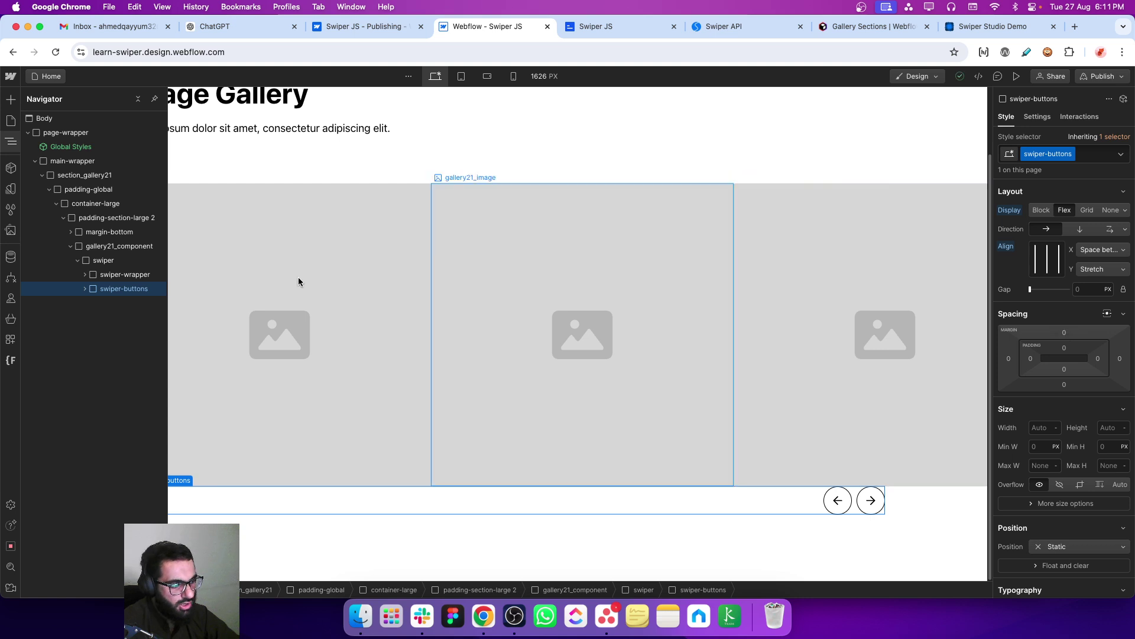
pyautogui.click(104, 261)
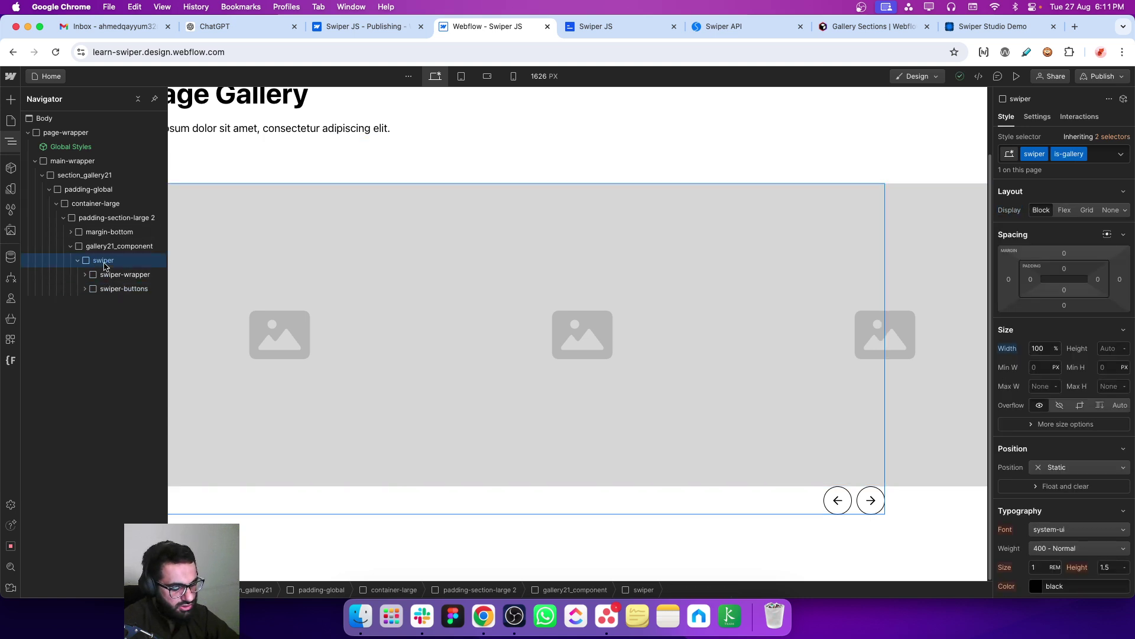
# Insert a Div Block above swiper-buttons and give it the class spacer-large
pyautogui.press('super+e')
pyautogui.write('div')
pyautogui.press('Return')
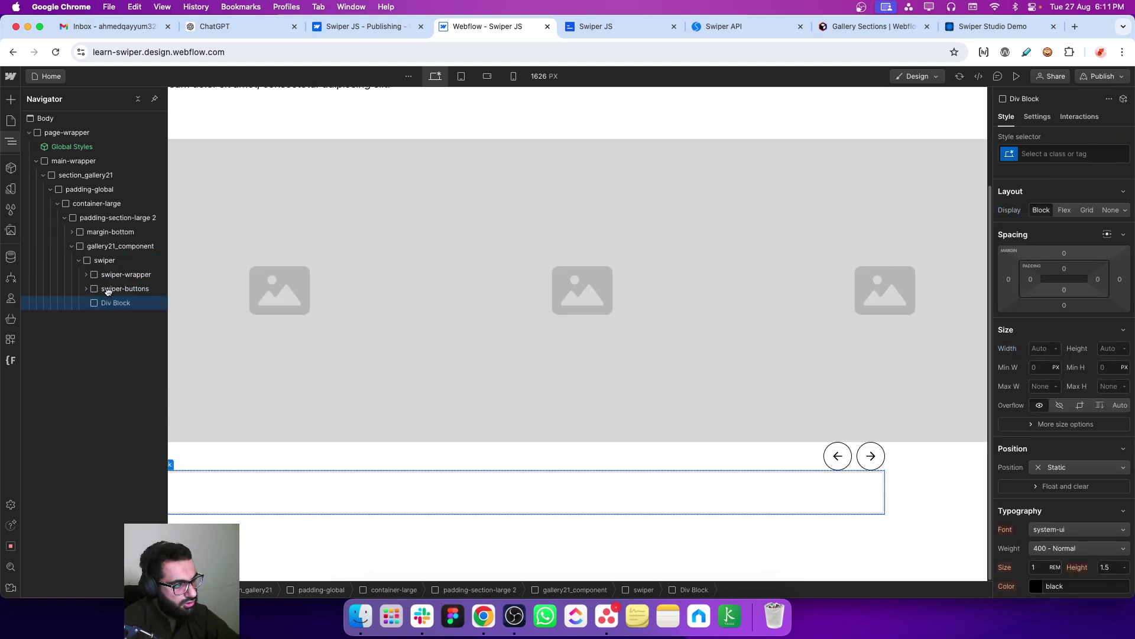
pyautogui.moveTo(108, 291); pyautogui.dragTo(108, 285)
pyautogui.click(1051, 155)
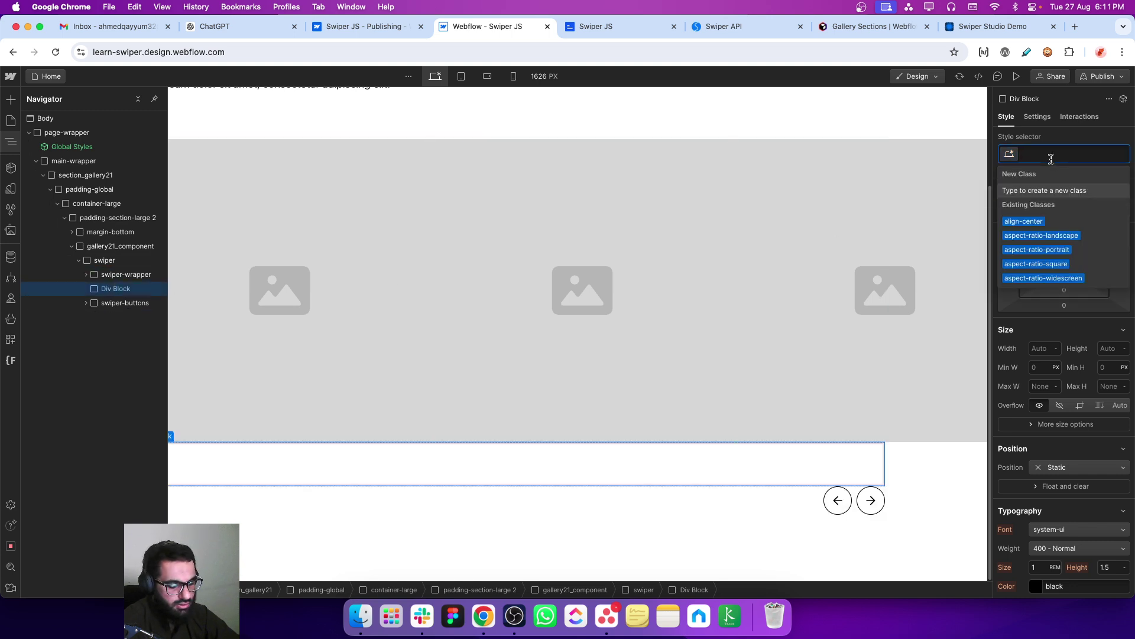
pyautogui.write('spac')
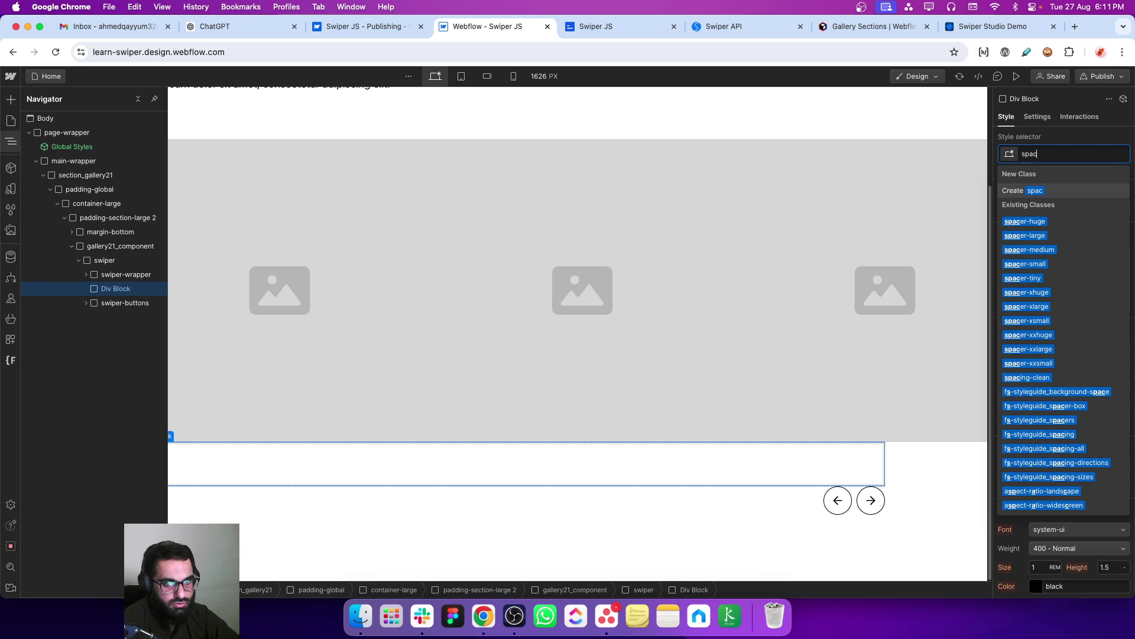
pyautogui.write('er-large')
pyautogui.press('Return')
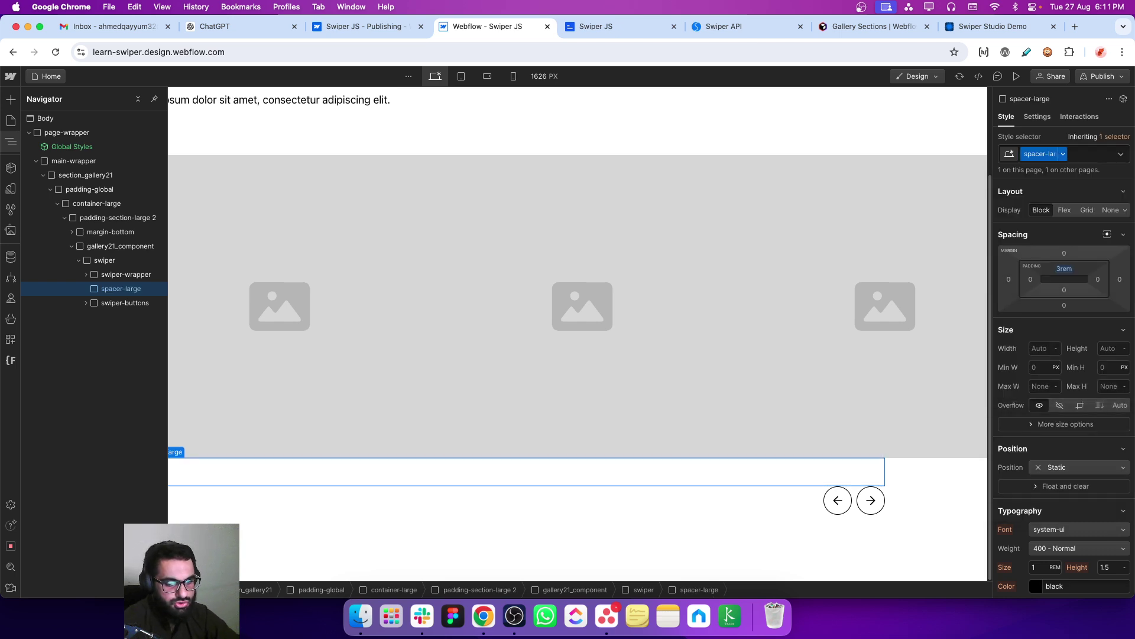
# Publish the site to the selected domains and confirm publishing finished
pyautogui.click(586, 324)
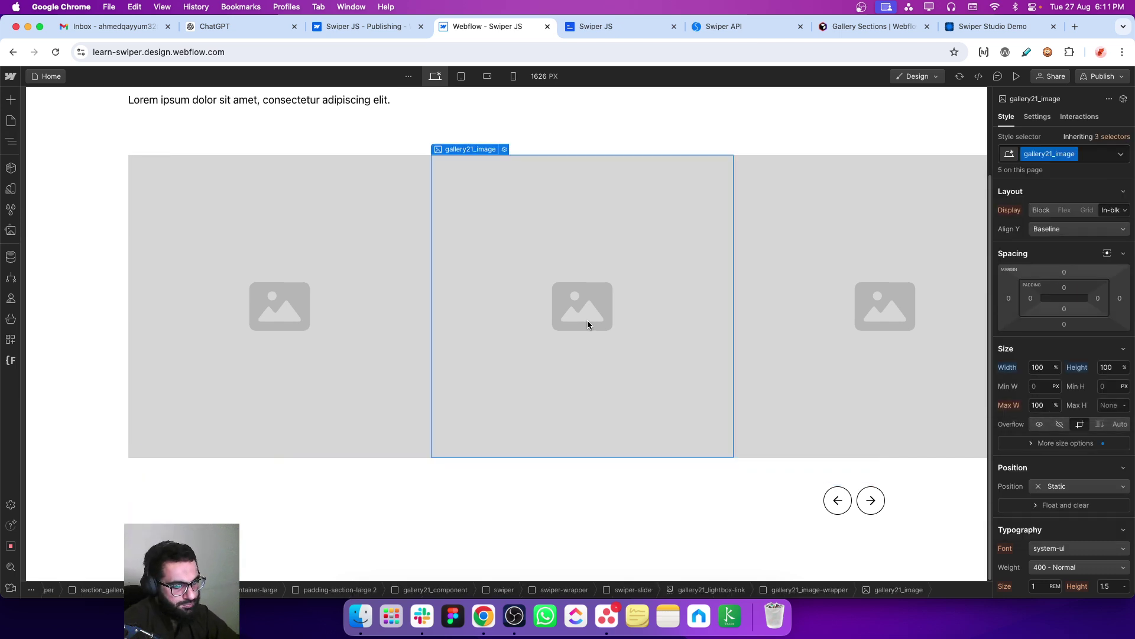
pyautogui.click(1101, 76)
pyautogui.click(1055, 267)
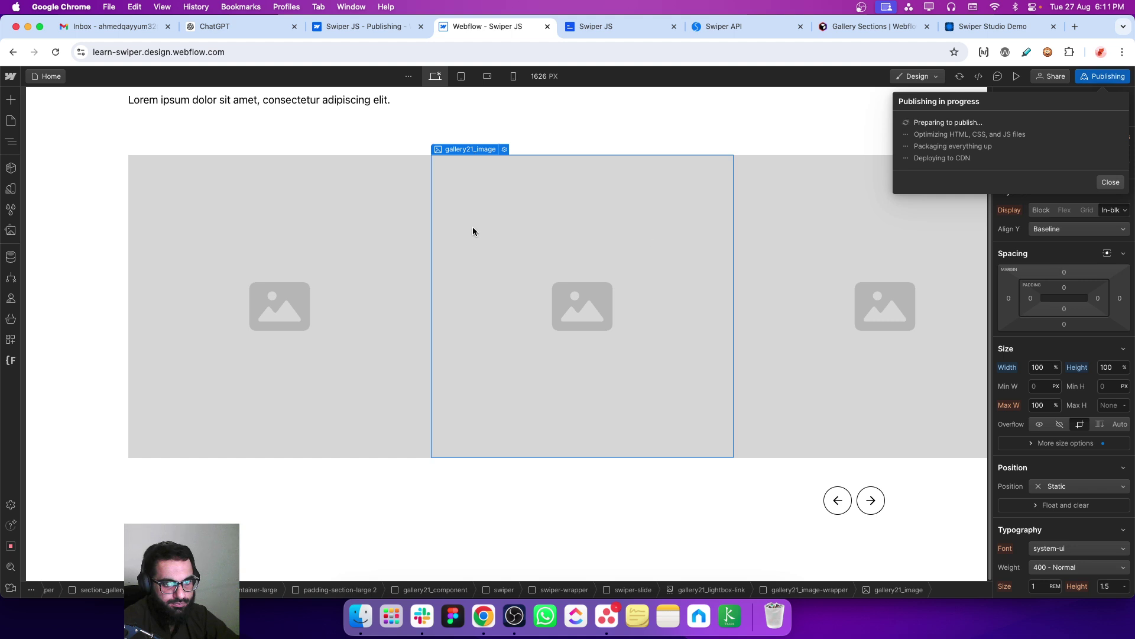
pyautogui.click(80, 185)
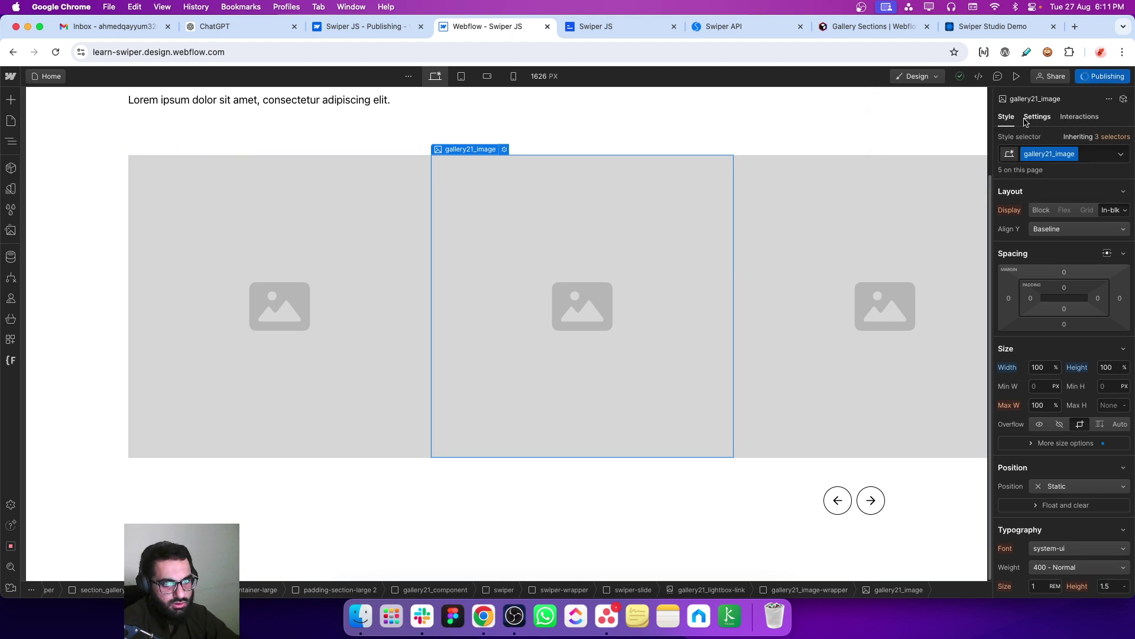
pyautogui.click(1106, 78)
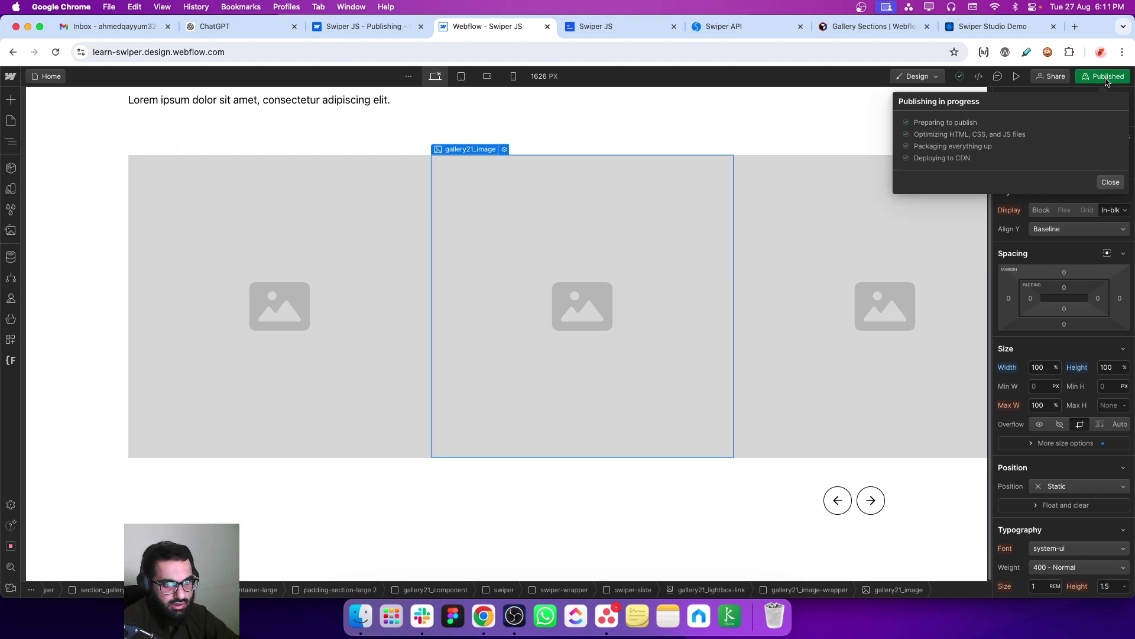
# Reload the live gallery, test the next and prev arrows twice, then go back to the Designer
pyautogui.click(596, 26)
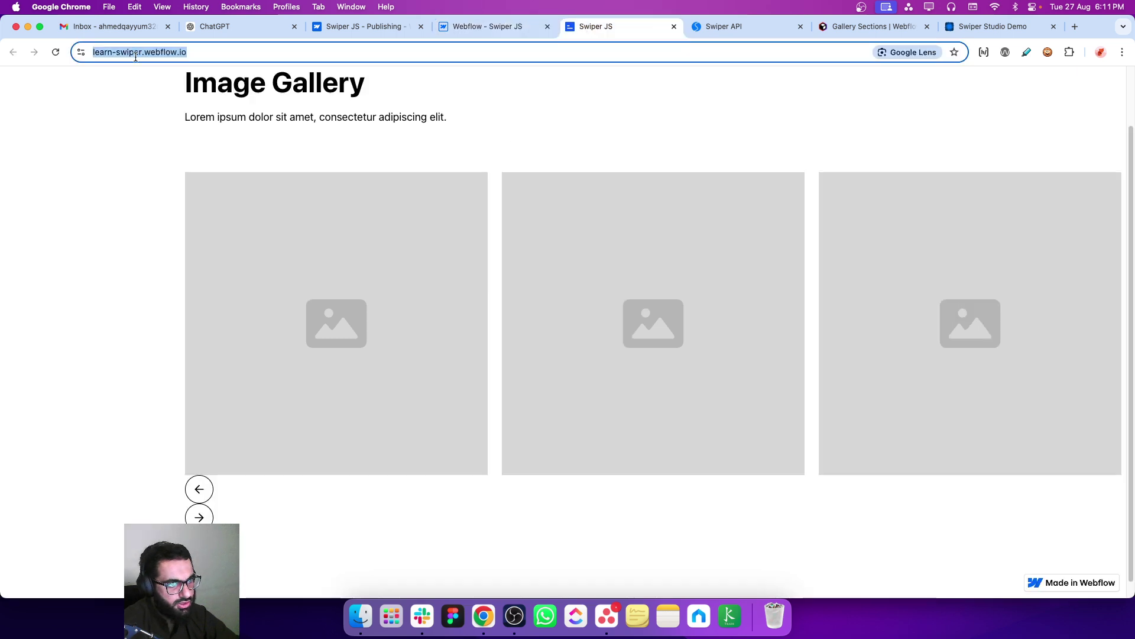
pyautogui.click(56, 52)
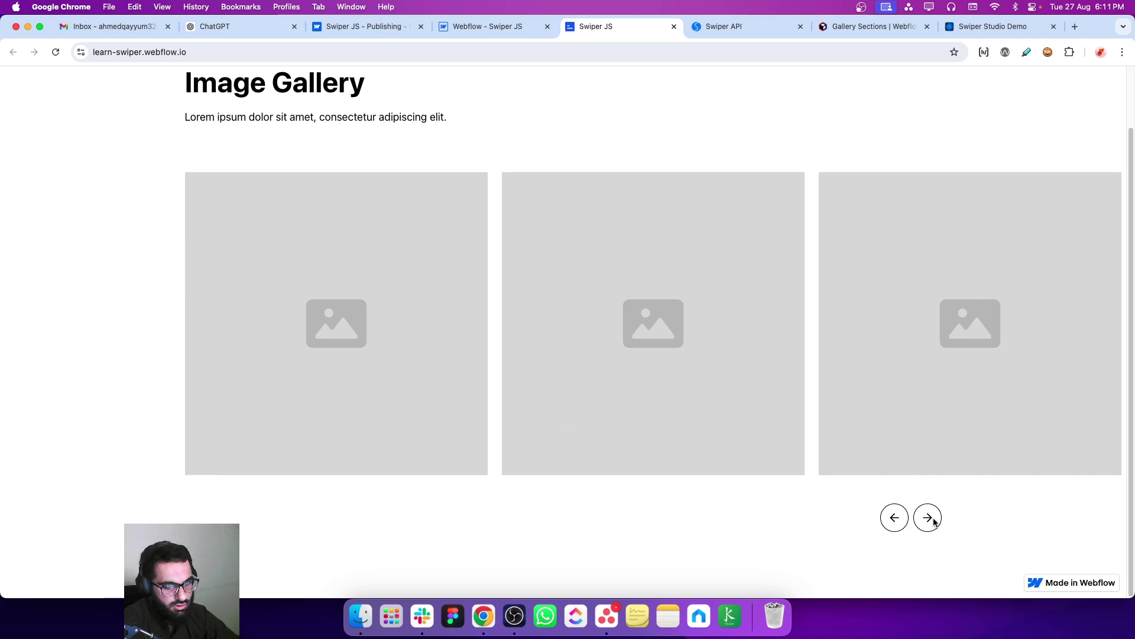
pyautogui.click(927, 518)
pyautogui.click(895, 520)
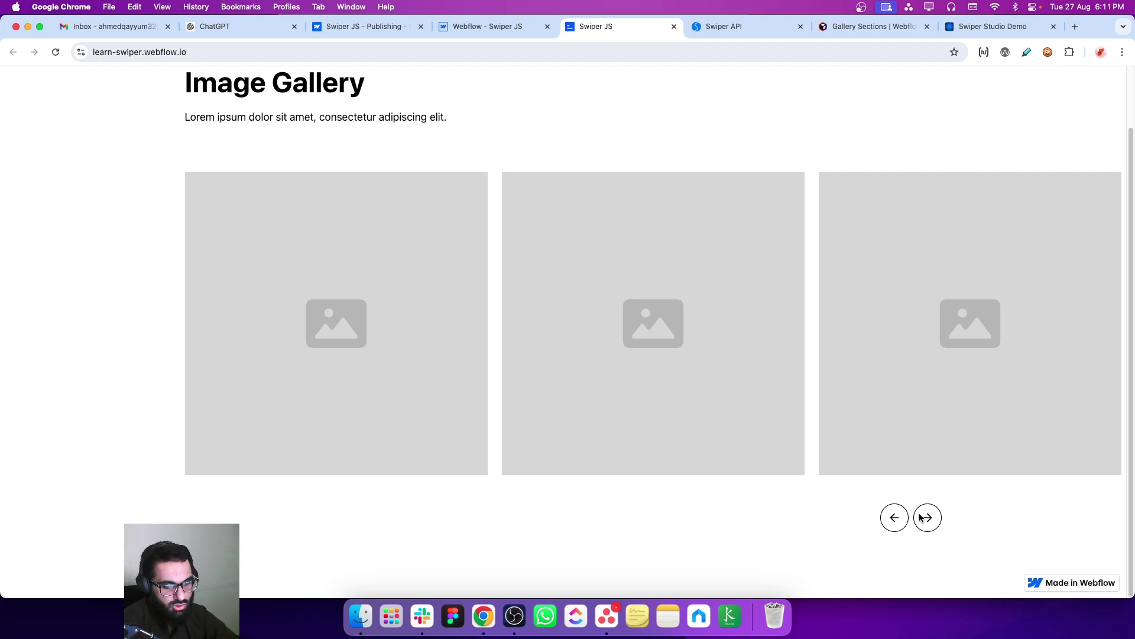
pyautogui.click(927, 518)
pyautogui.click(894, 518)
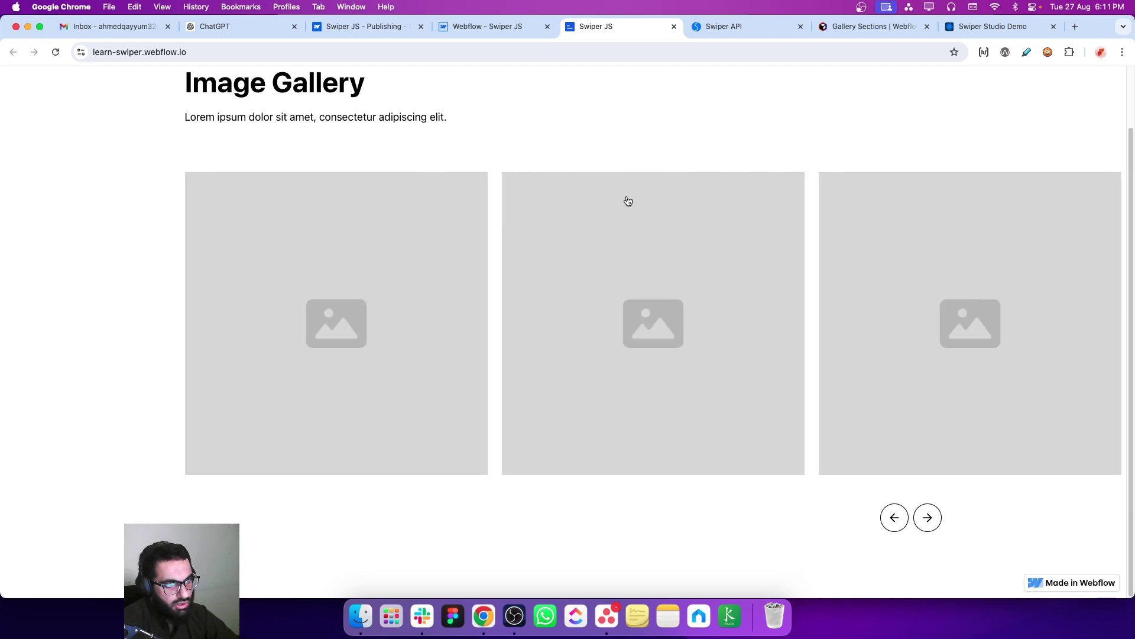
pyautogui.click(506, 35)
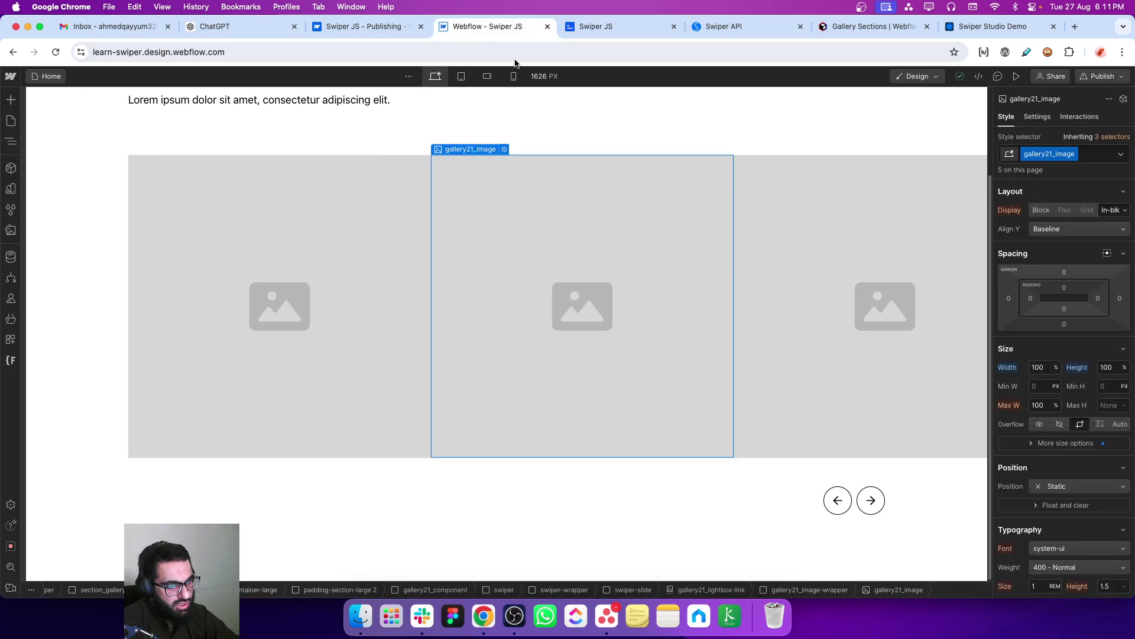
# Set the cursor to pointer on both the next and previous arrow buttons
pyautogui.click(876, 494)
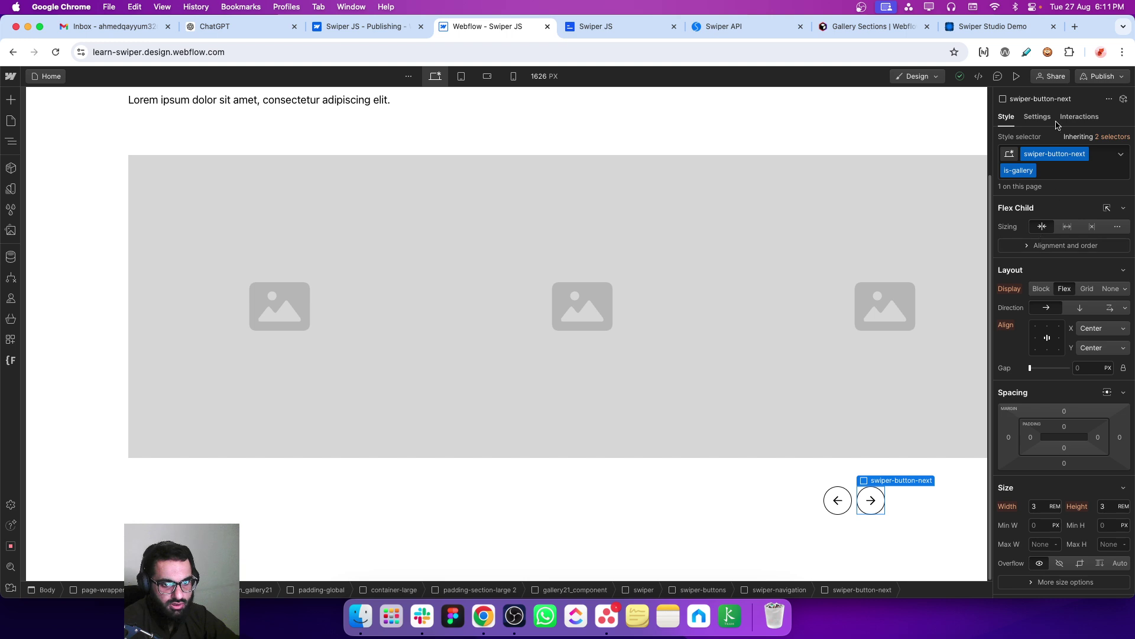
pyautogui.scroll(-10, 1047, 300)
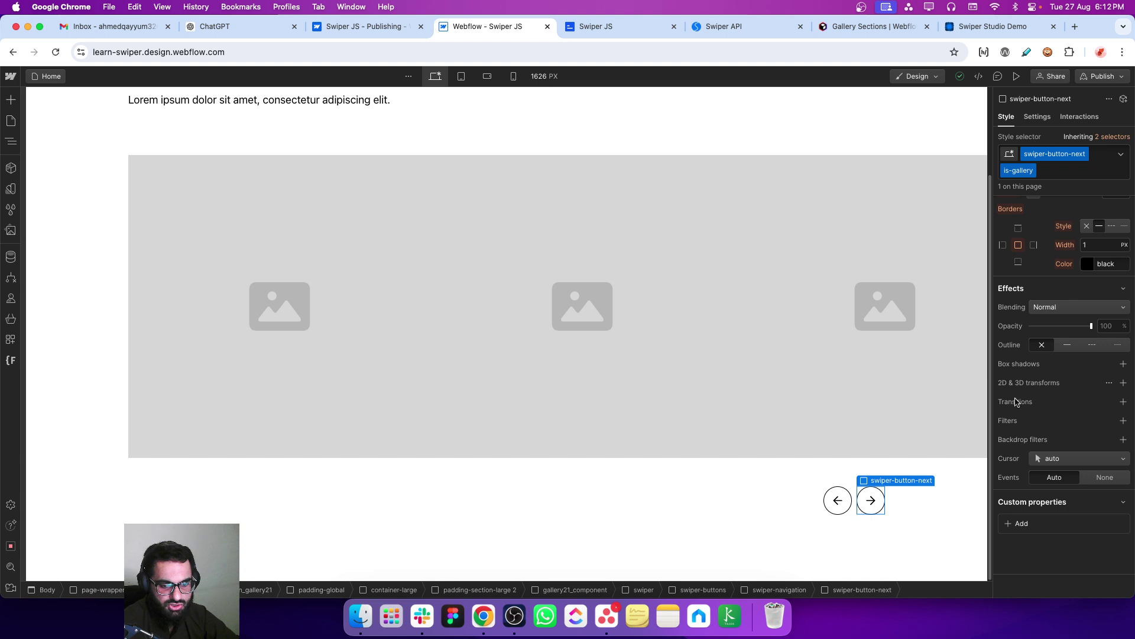
pyautogui.click(1059, 459)
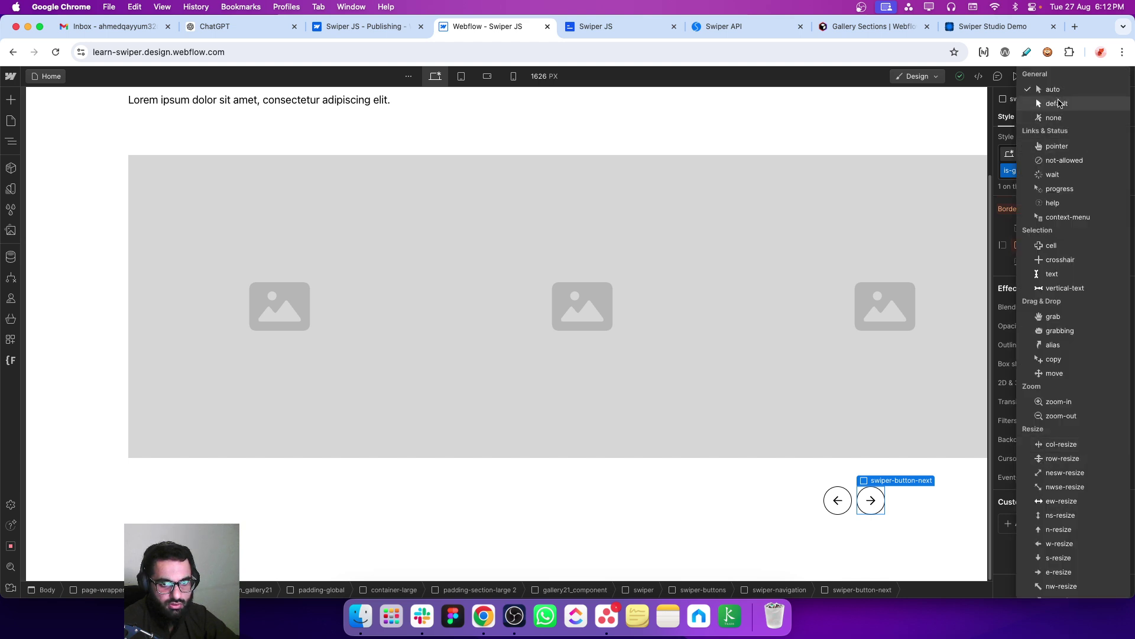
pyautogui.click(1057, 146)
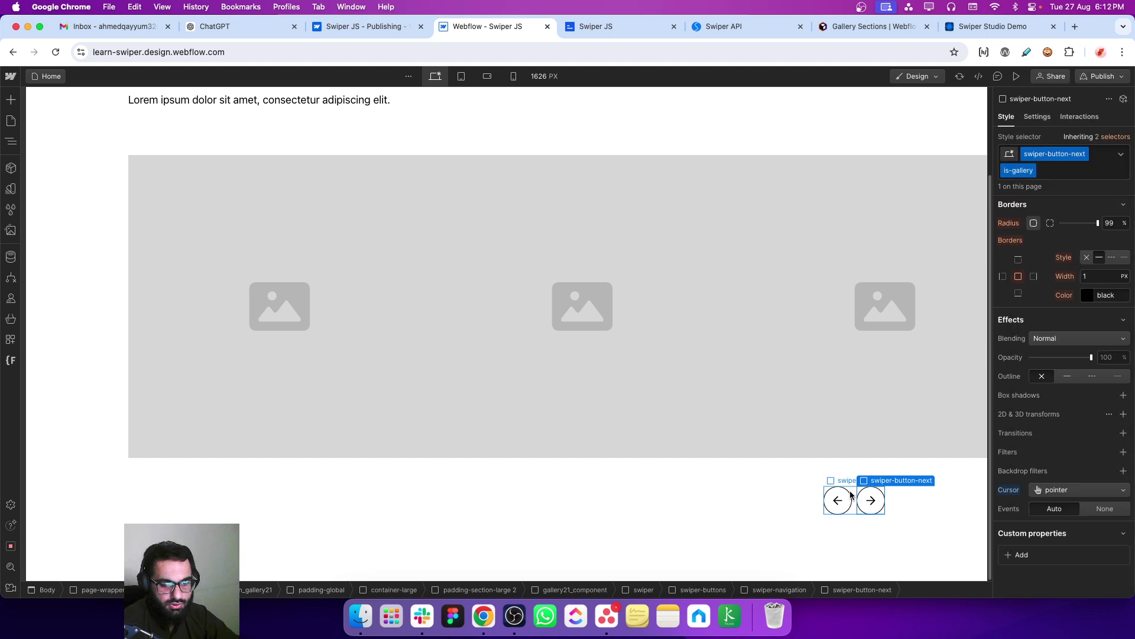
pyautogui.click(850, 495)
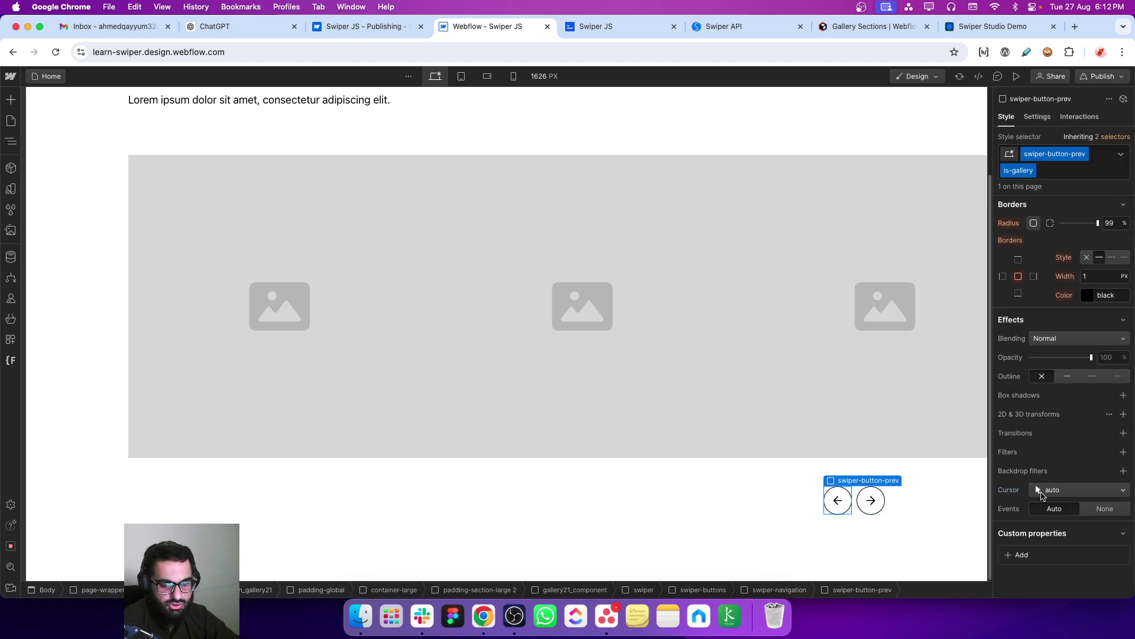
pyautogui.click(1058, 490)
pyautogui.click(1039, 147)
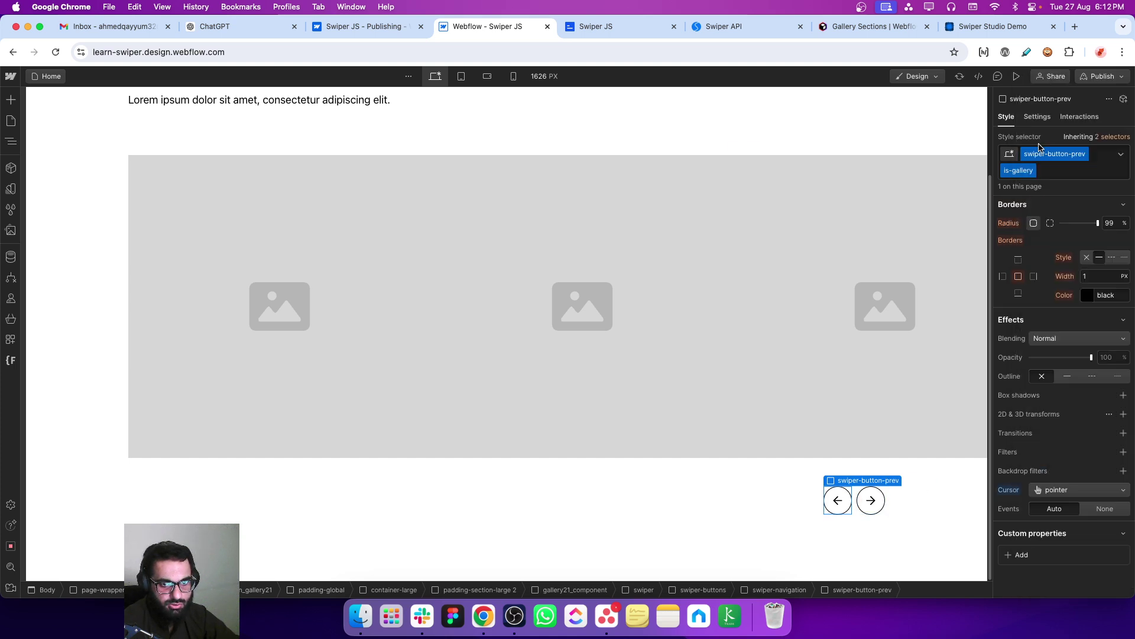
# Publish the site to the selected domains and view the live Image Gallery page
pyautogui.click(1103, 76)
pyautogui.click(1073, 264)
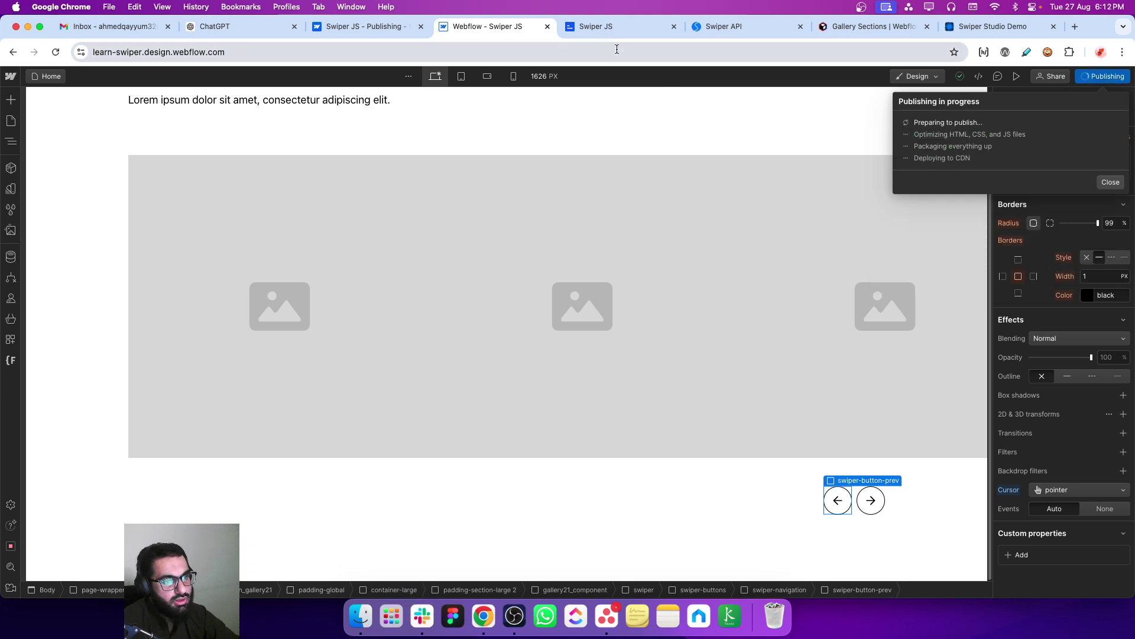
pyautogui.click(611, 31)
pyautogui.click(534, 33)
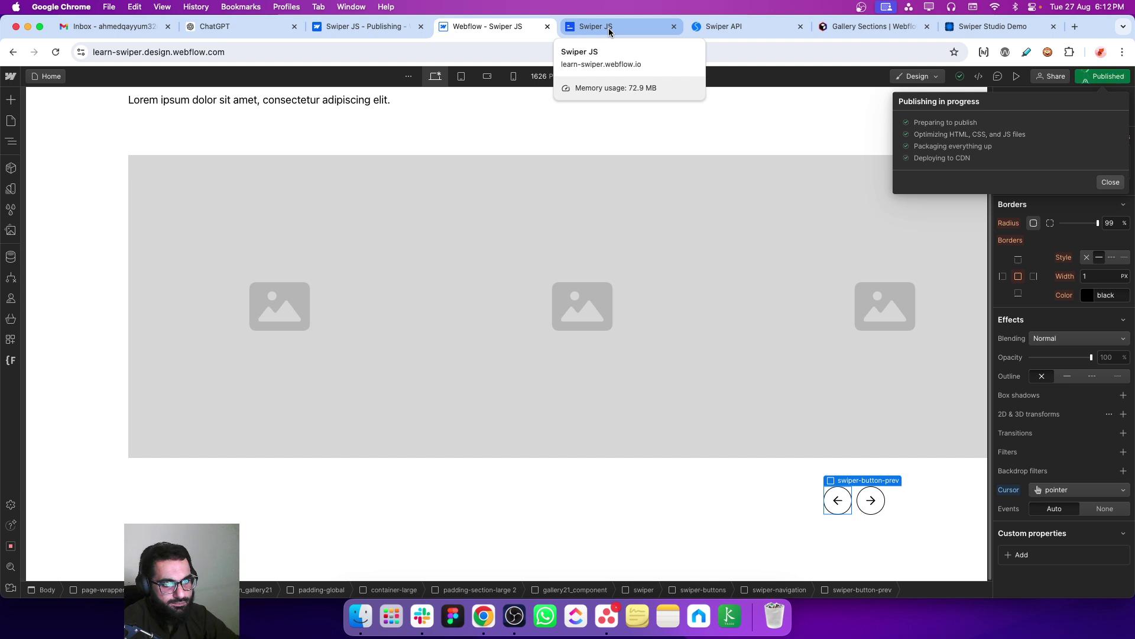
# Reload the live site, advance four slides and go back one, then return to Webflow
pyautogui.click(609, 31)
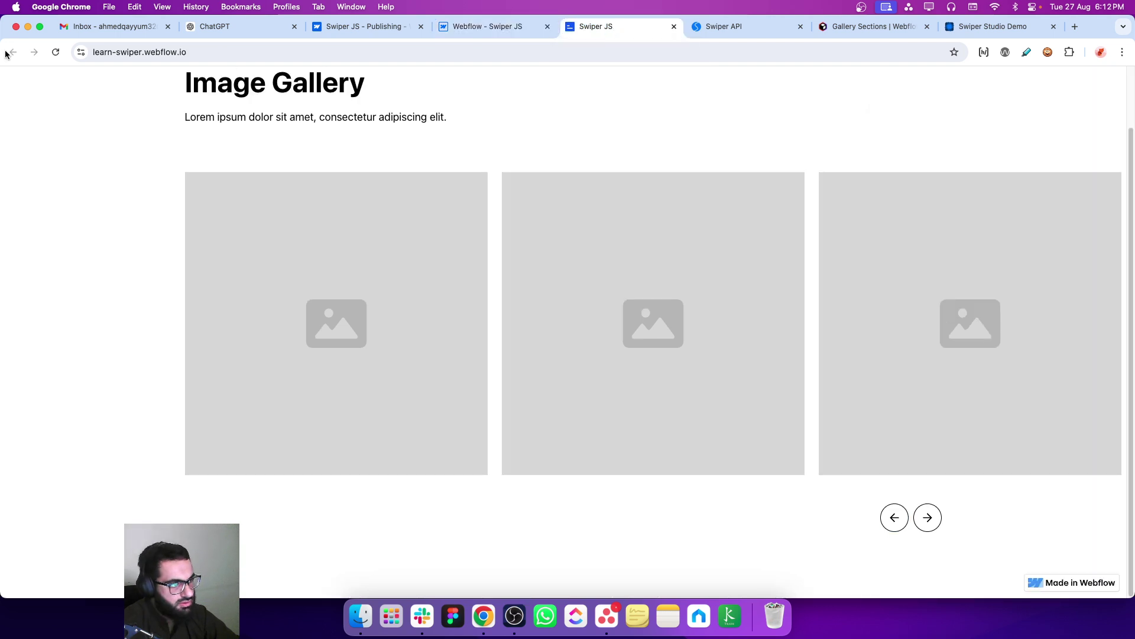
pyautogui.click(56, 52)
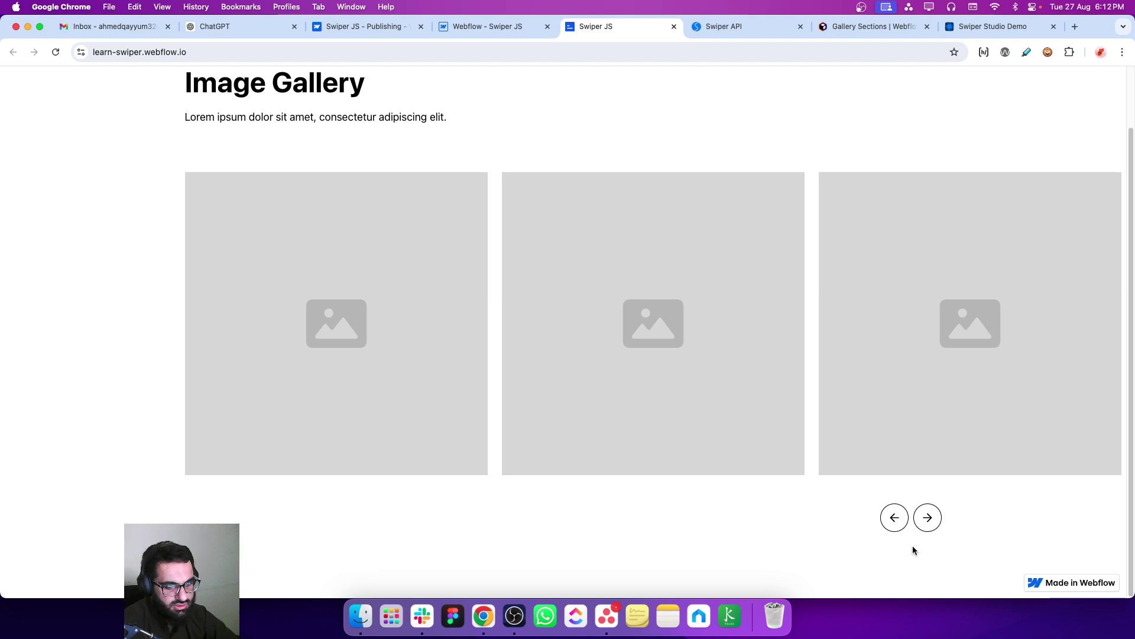
pyautogui.click(928, 519)
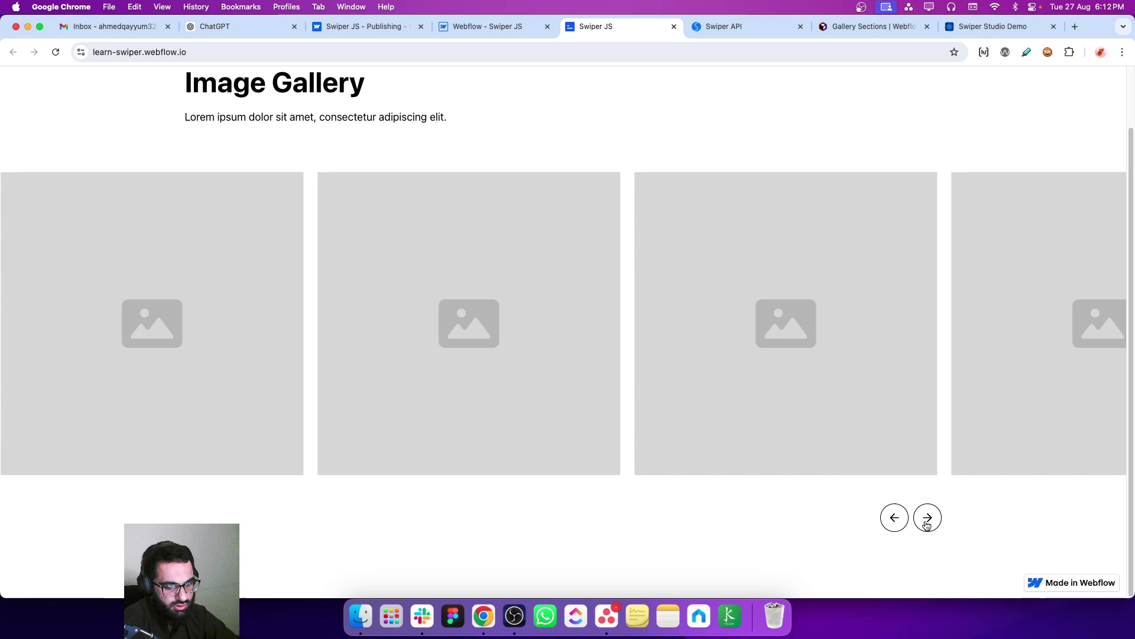
pyautogui.click(929, 521)
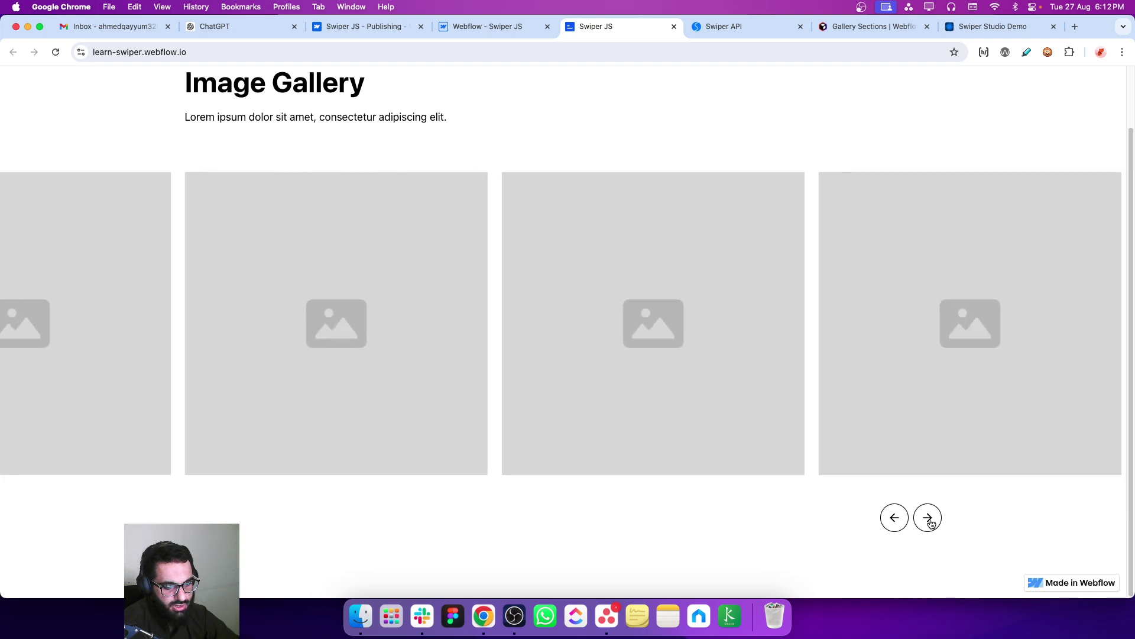
pyautogui.click(924, 520)
pyautogui.click(919, 521)
pyautogui.click(894, 518)
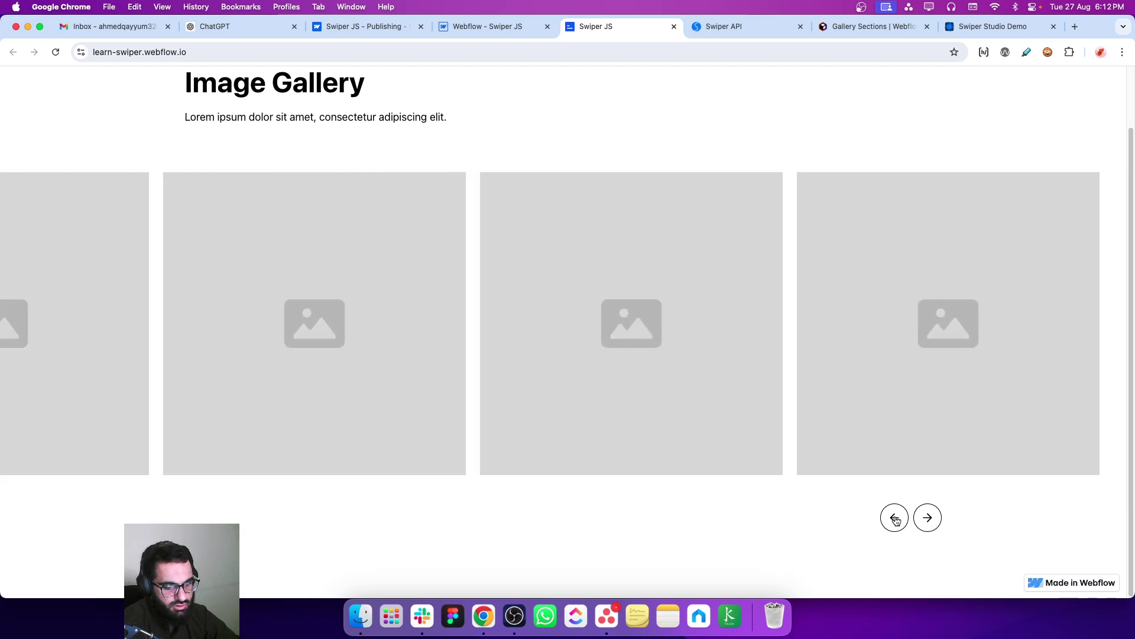
pyautogui.click(485, 35)
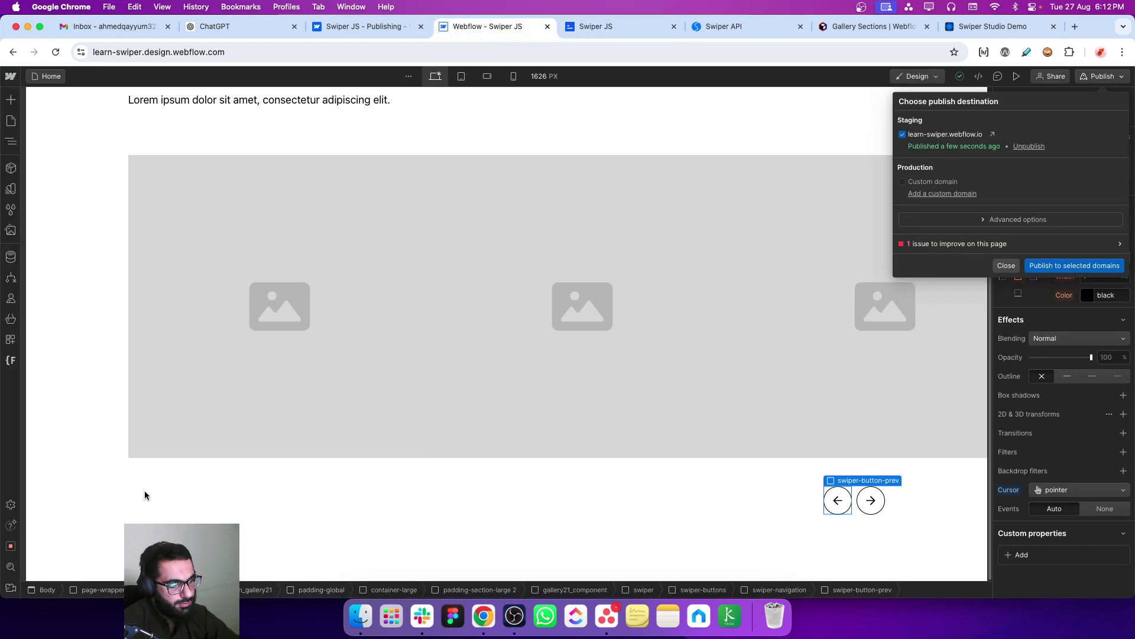
# Add a Div Block inside swiper-pagination and give it the class swiper-bullet
pyautogui.click(1005, 266)
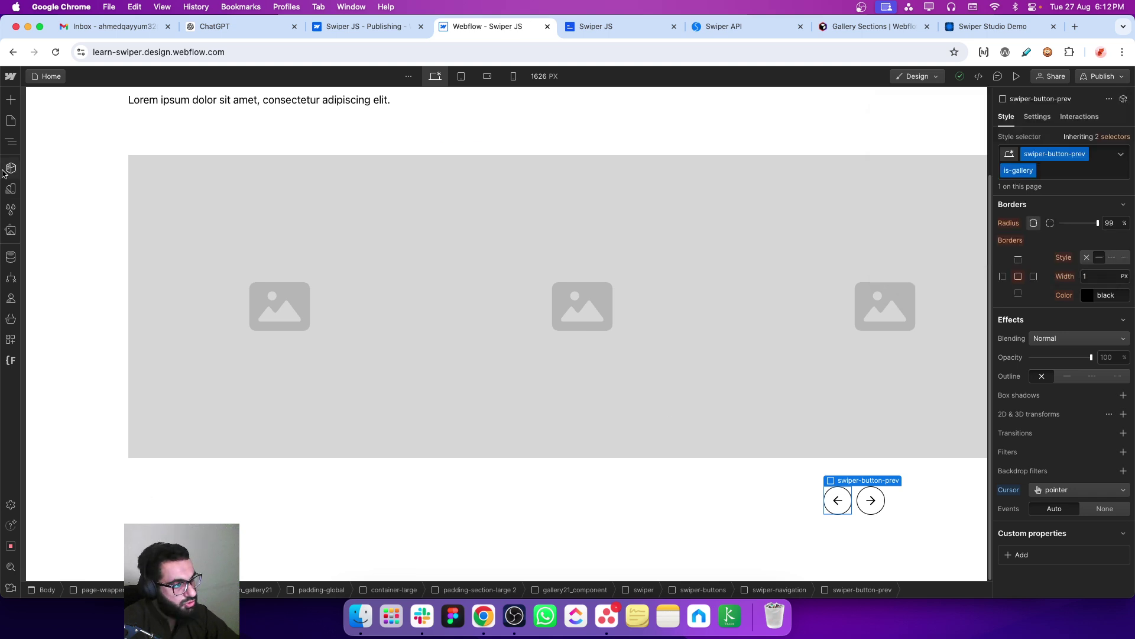
pyautogui.click(10, 149)
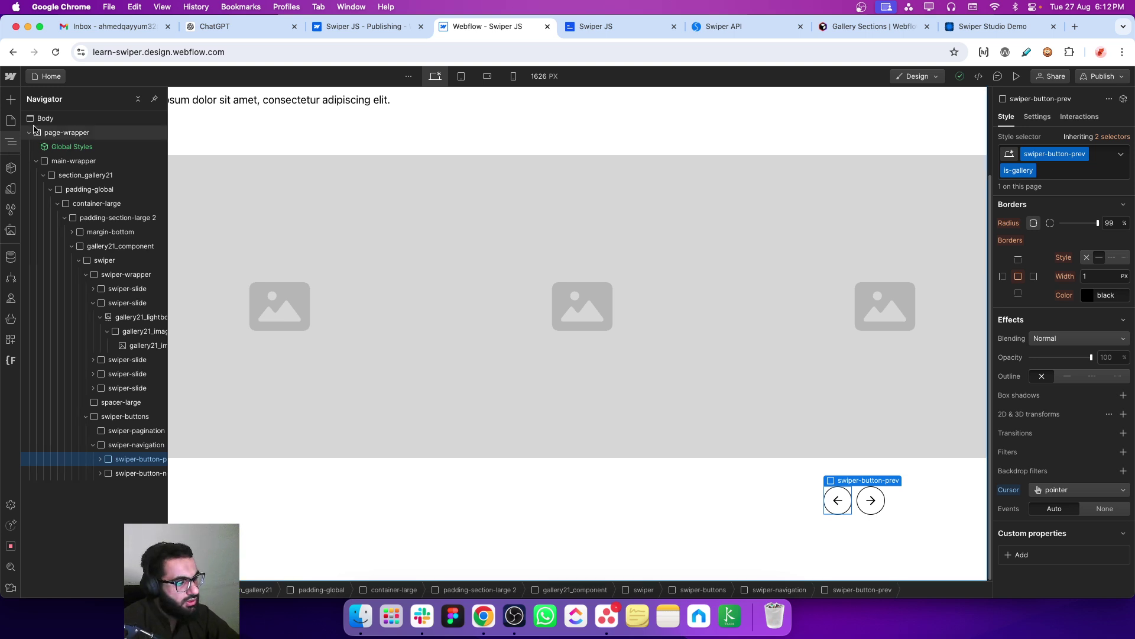
pyautogui.click(127, 431)
pyautogui.press('super+e')
pyautogui.write('di')
pyautogui.press('Return')
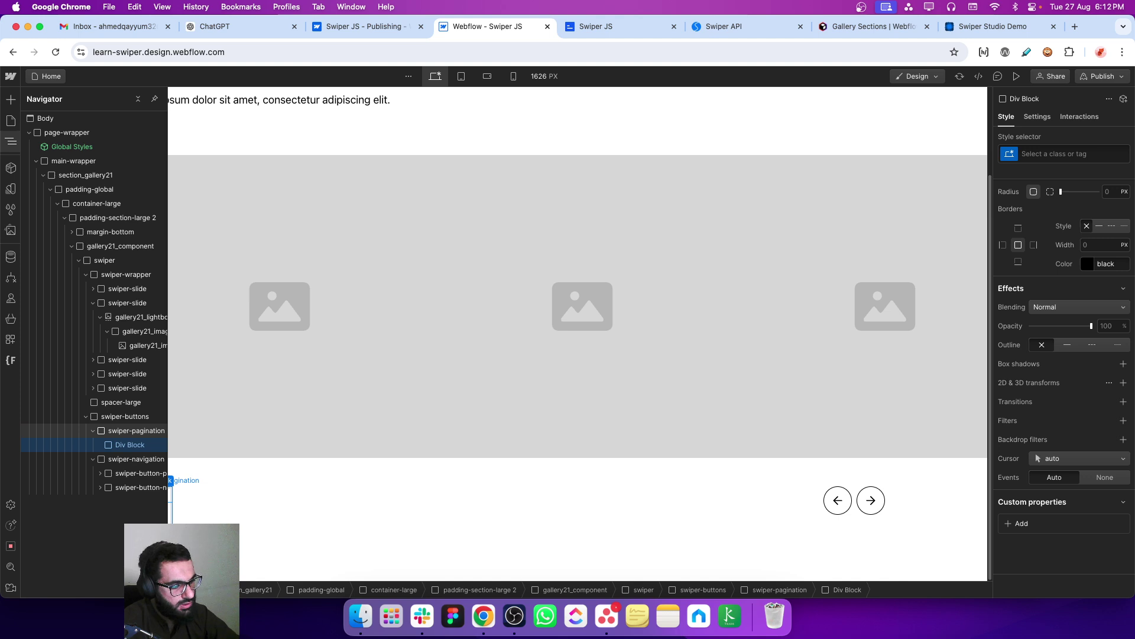
pyautogui.click(1075, 155)
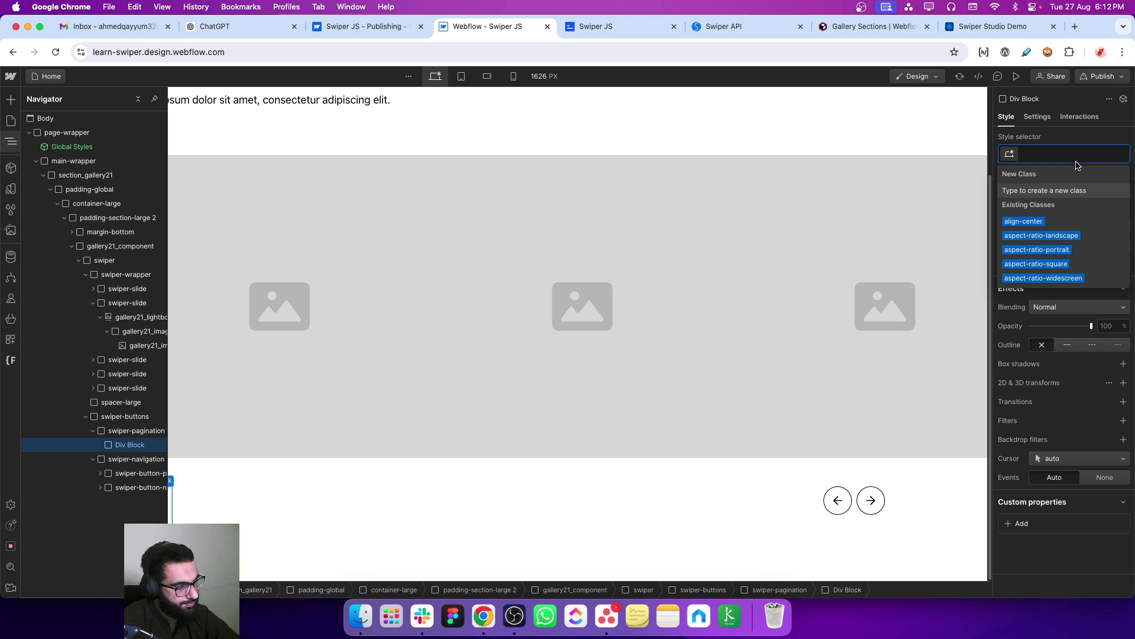
pyautogui.write('swiper-')
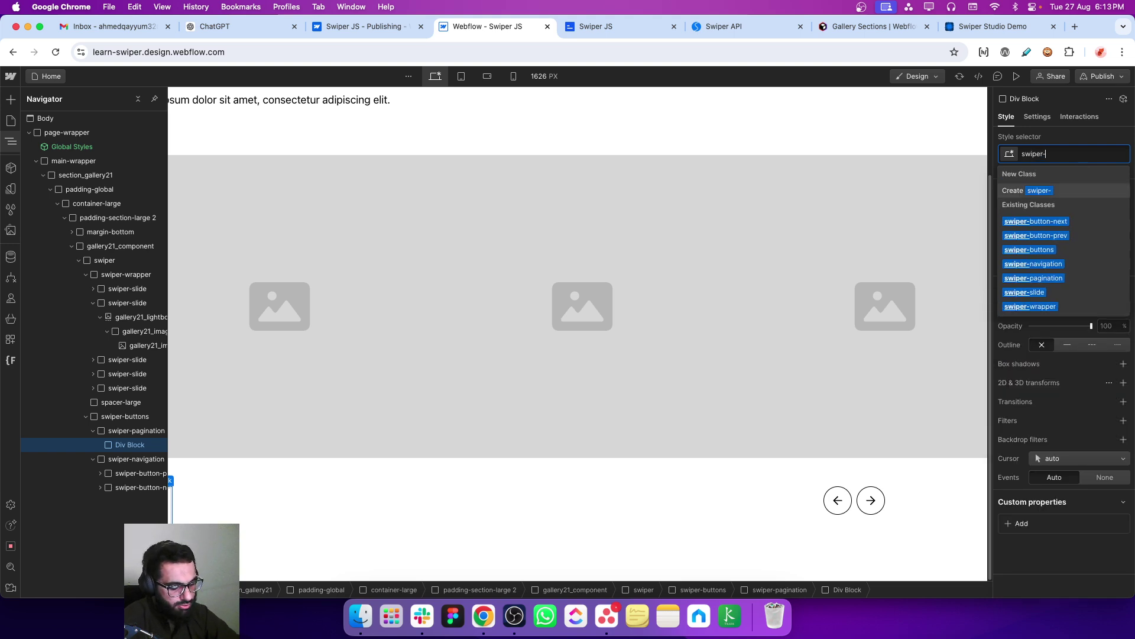
pyautogui.write('bullet')
pyautogui.press('Return')
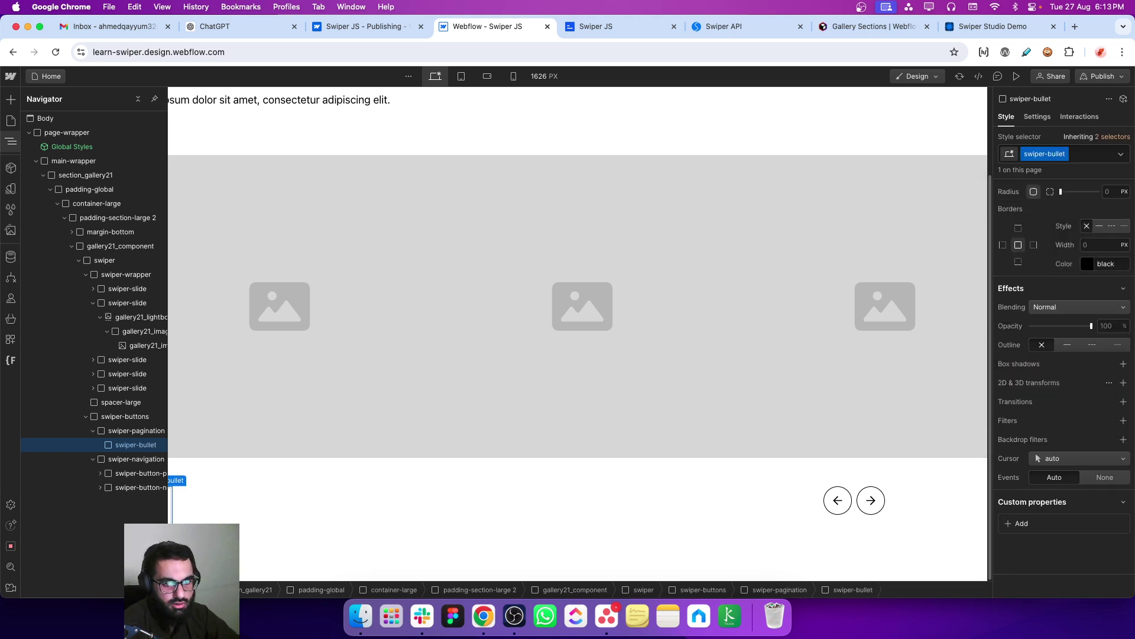
# Size the swiper-bullet to 0.75rem wide by 0.75rem high
pyautogui.scroll(10, 1032, 447)
pyautogui.click(1045, 348)
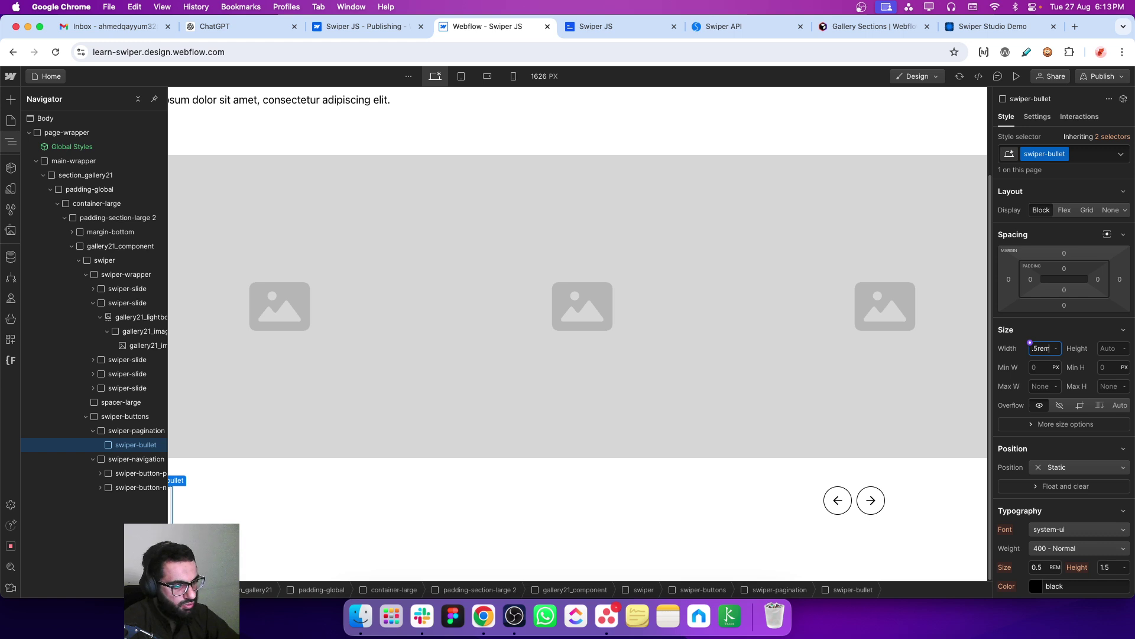
pyautogui.write('.5rem')
pyautogui.press('Return')
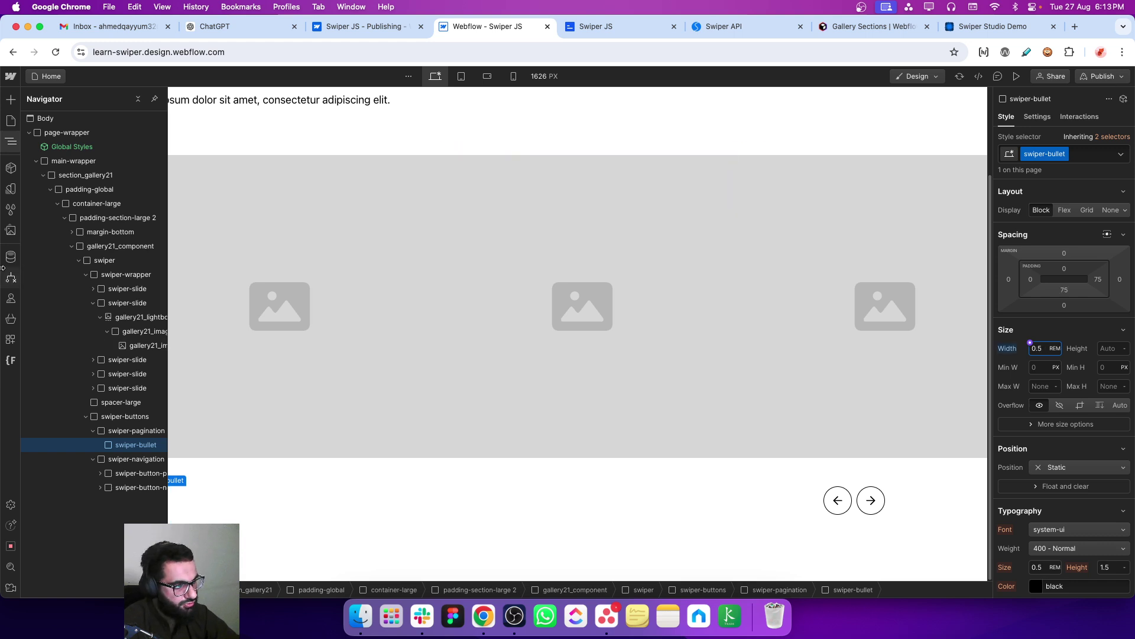
pyautogui.click(8, 145)
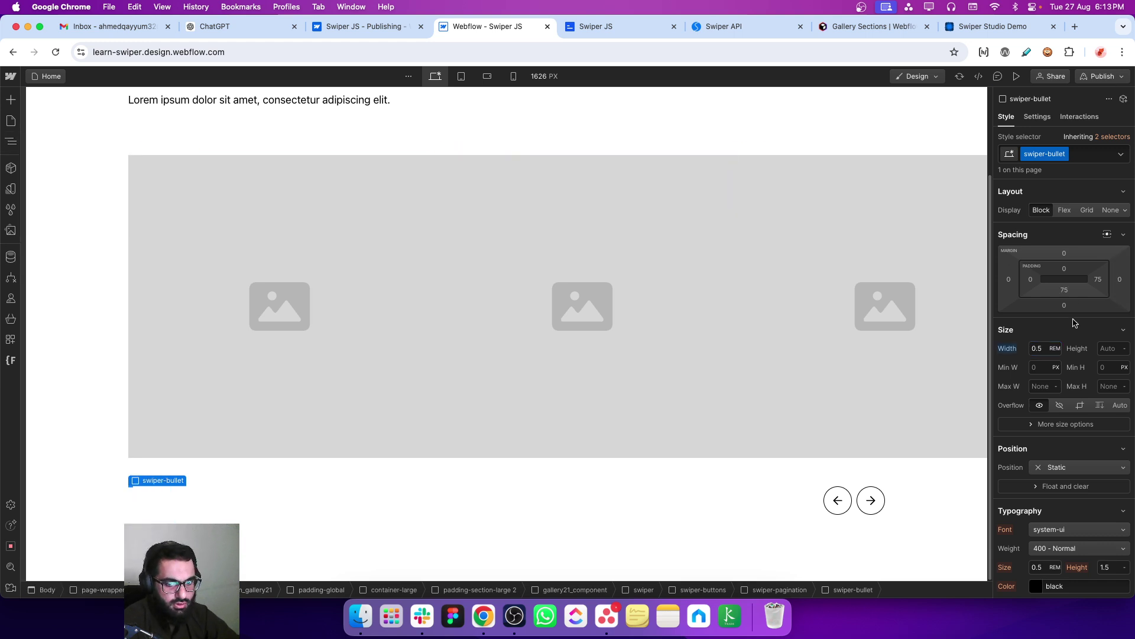
pyautogui.write('0.7')
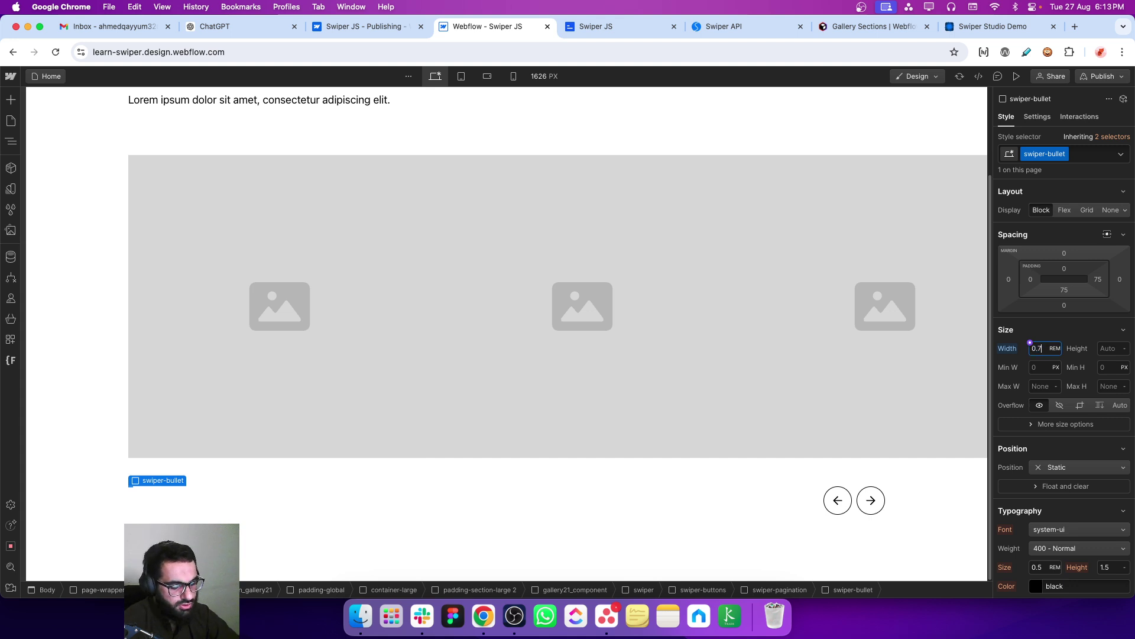
pyautogui.write('5')
pyautogui.click(1124, 349)
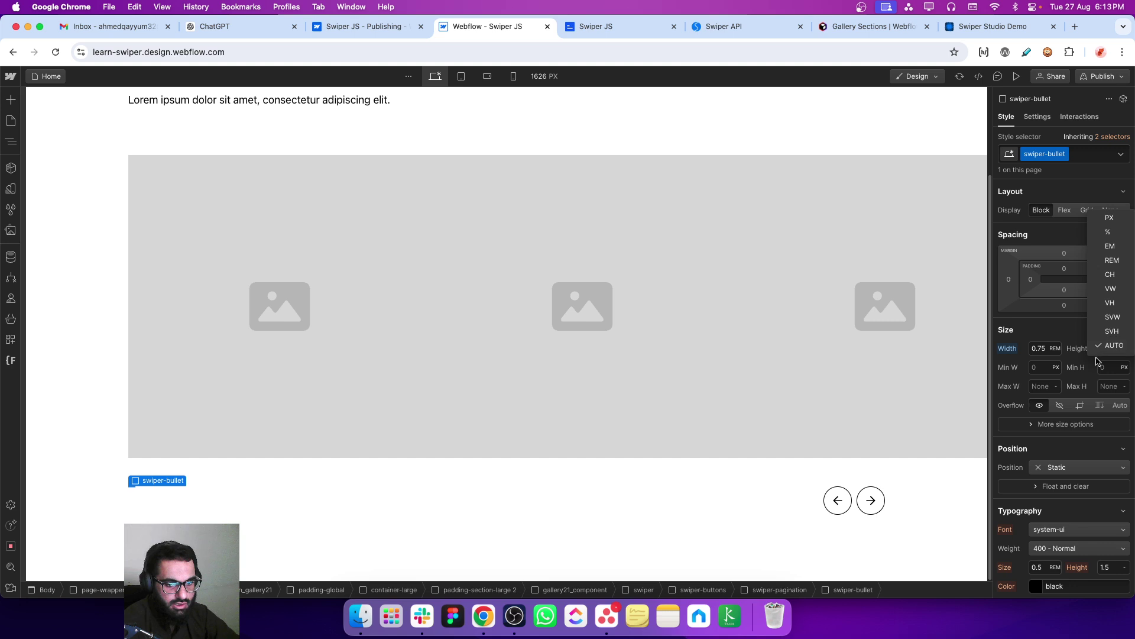
pyautogui.click(1104, 348)
pyautogui.write('0.75')
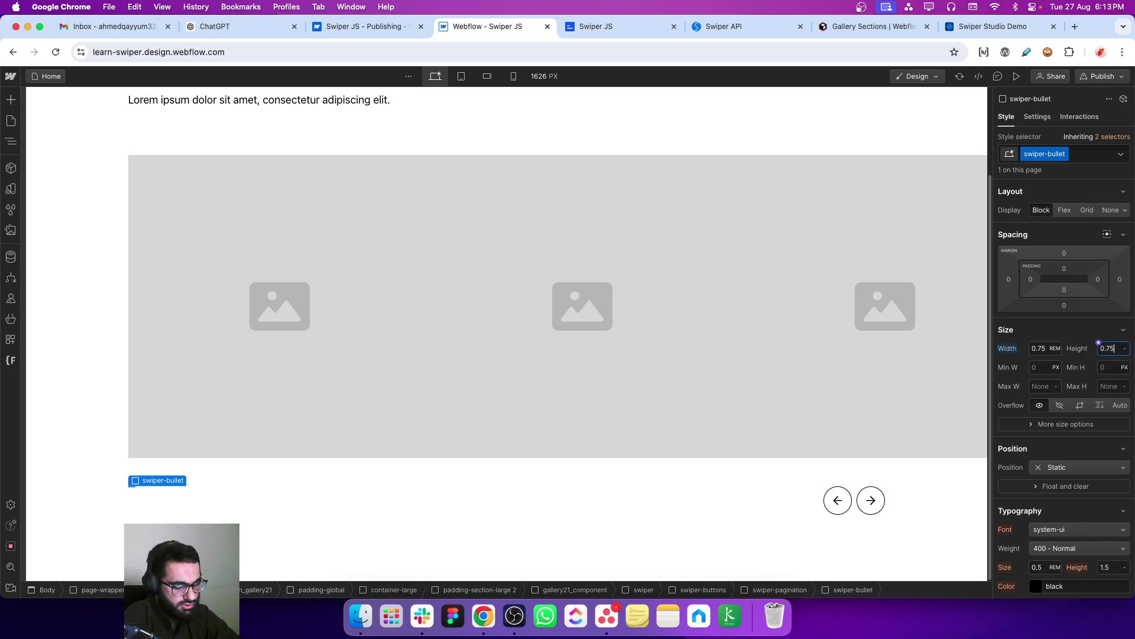
pyautogui.press('Return')
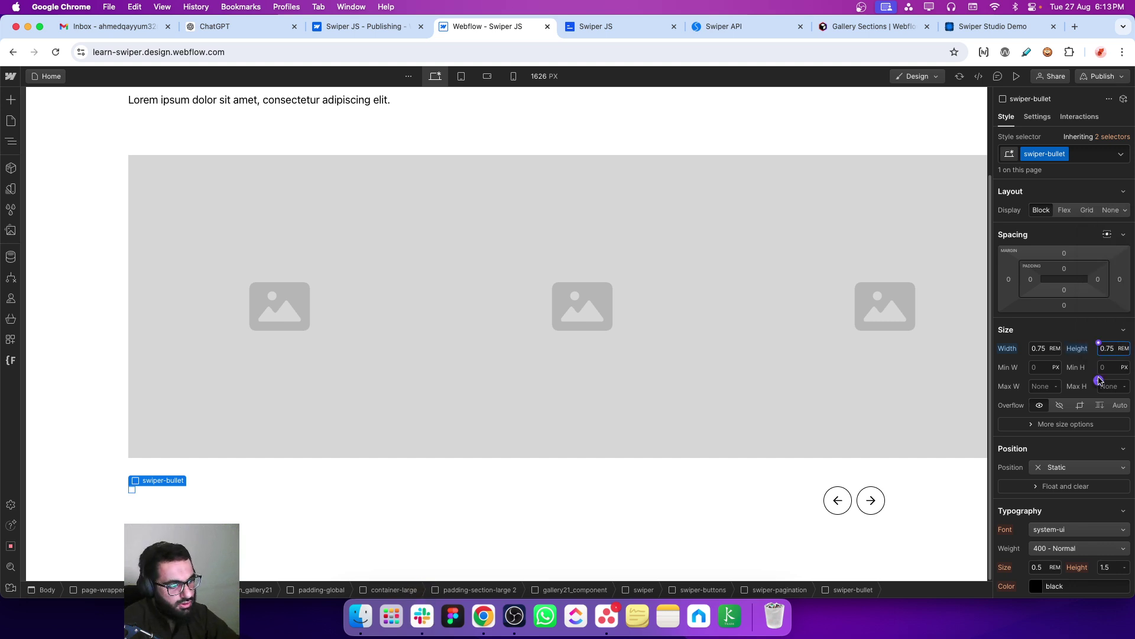
# Give the bullet a 99% border radius and a light grey #b6b6b6 background
pyautogui.scroll(-10, 1099, 381)
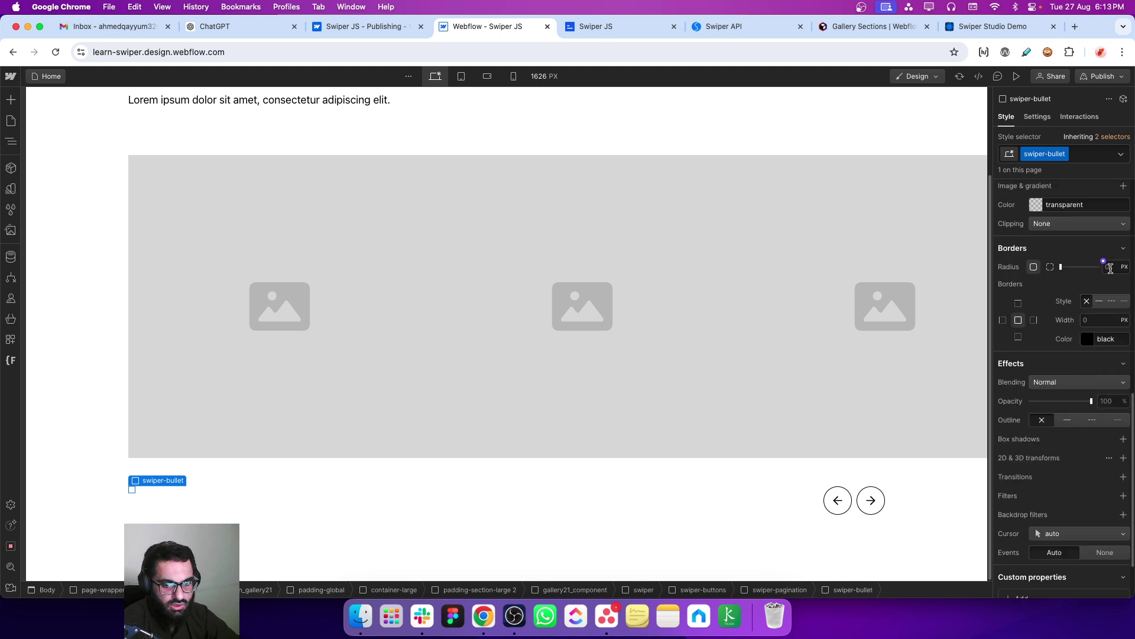
pyautogui.click(1112, 265)
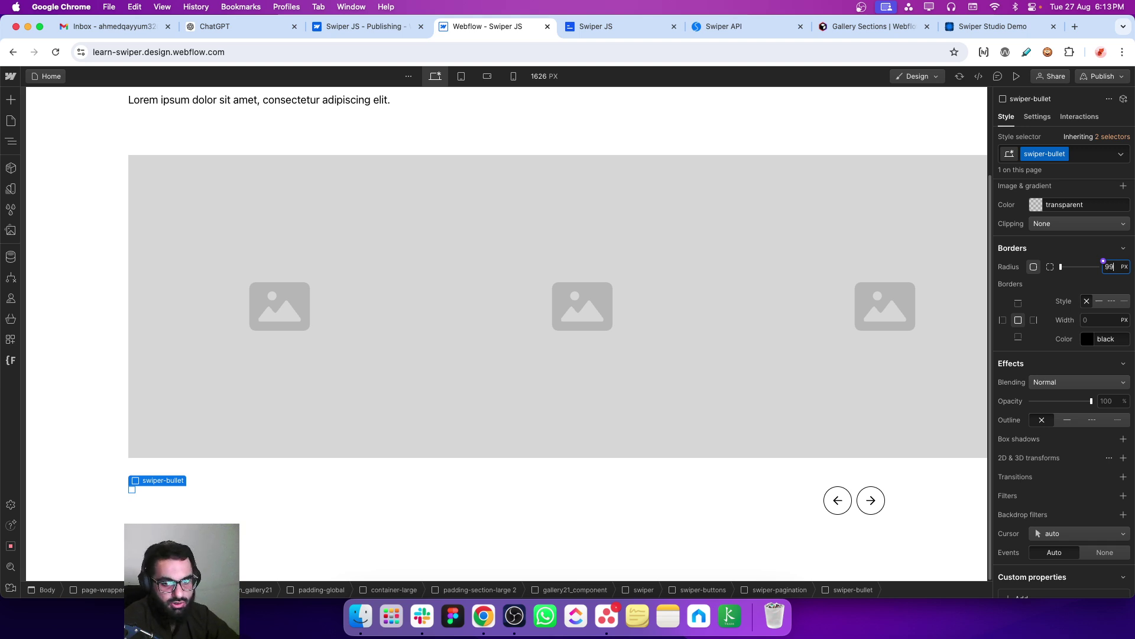
pyautogui.click(1036, 208)
pyautogui.moveTo(997, 272); pyautogui.dragTo(996, 244)
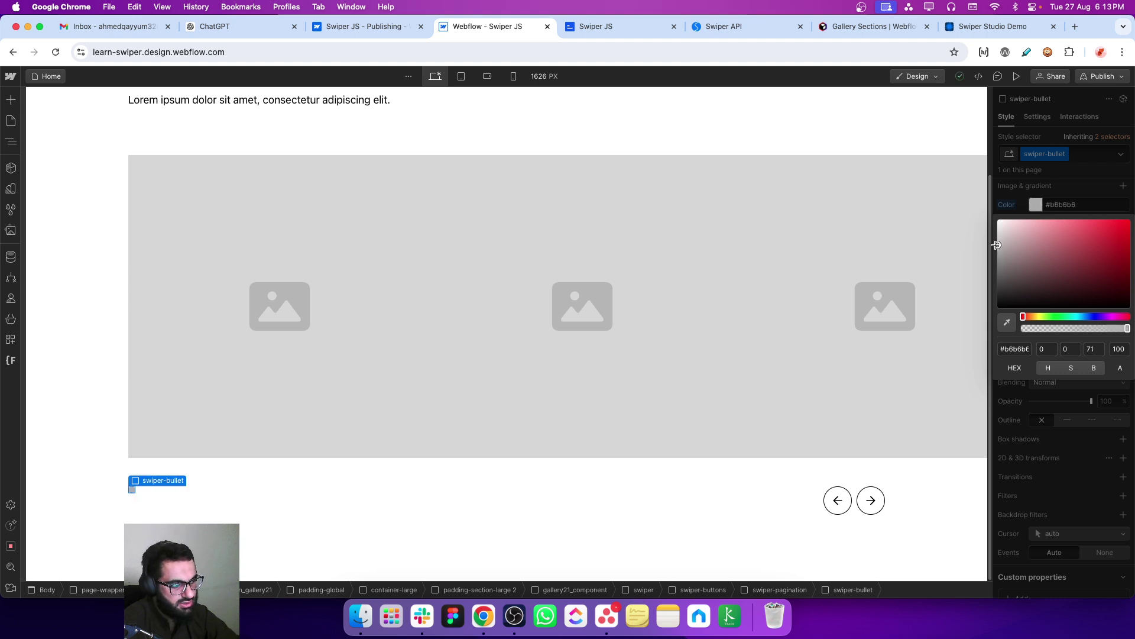
pyautogui.click(1032, 178)
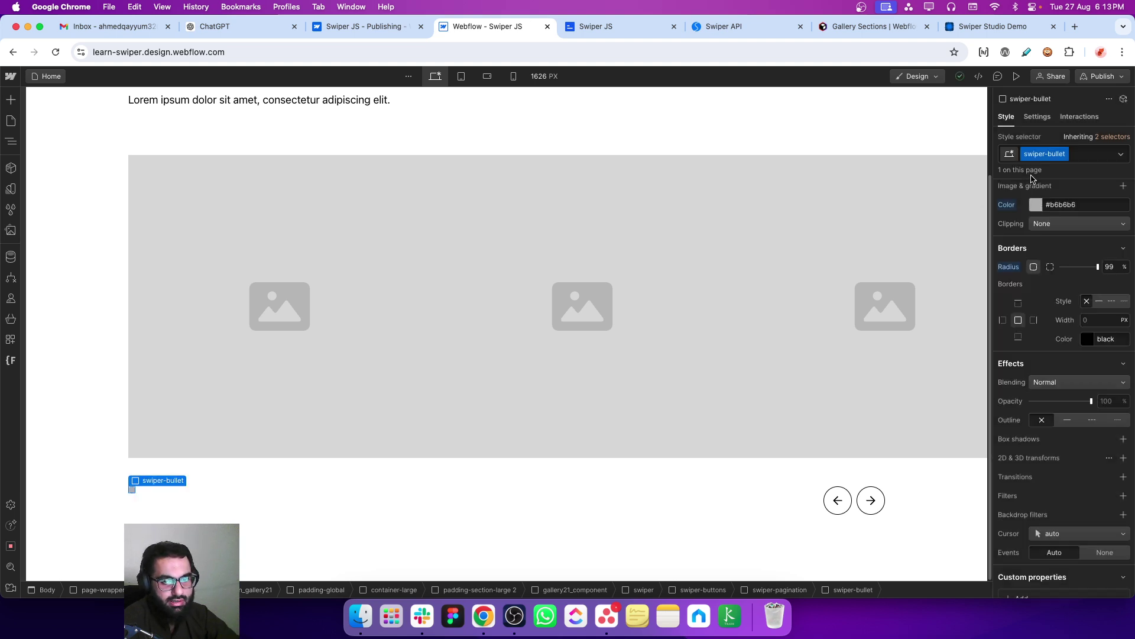
# Duplicate swiper-bullet into a second bullet and give the first an is-active combo class
pyautogui.click(11, 141)
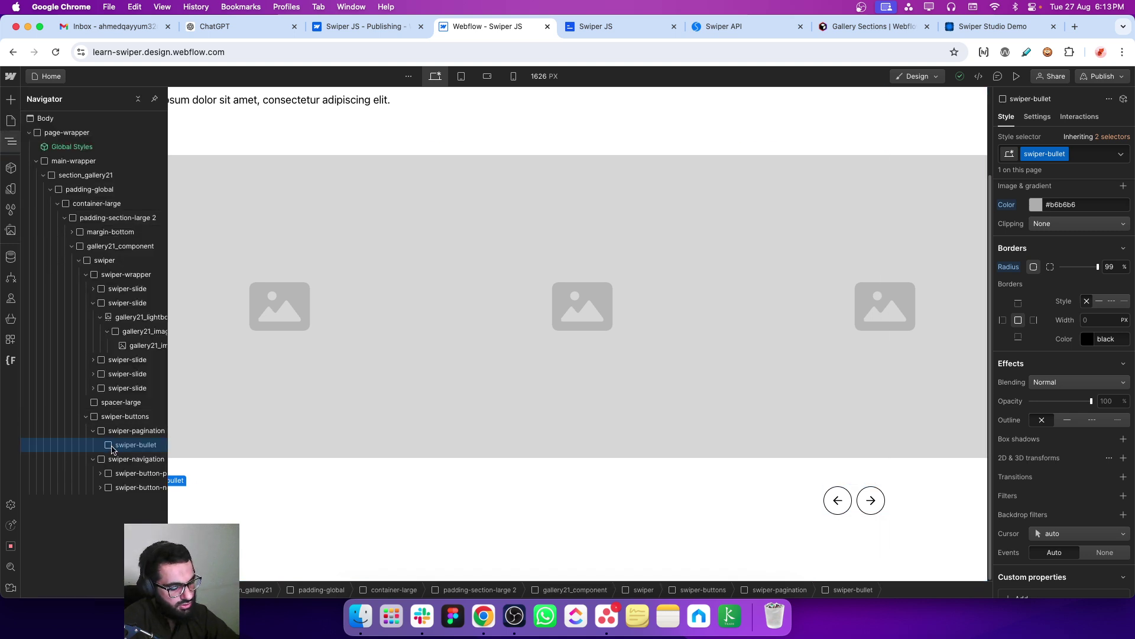
pyautogui.press('super+d')
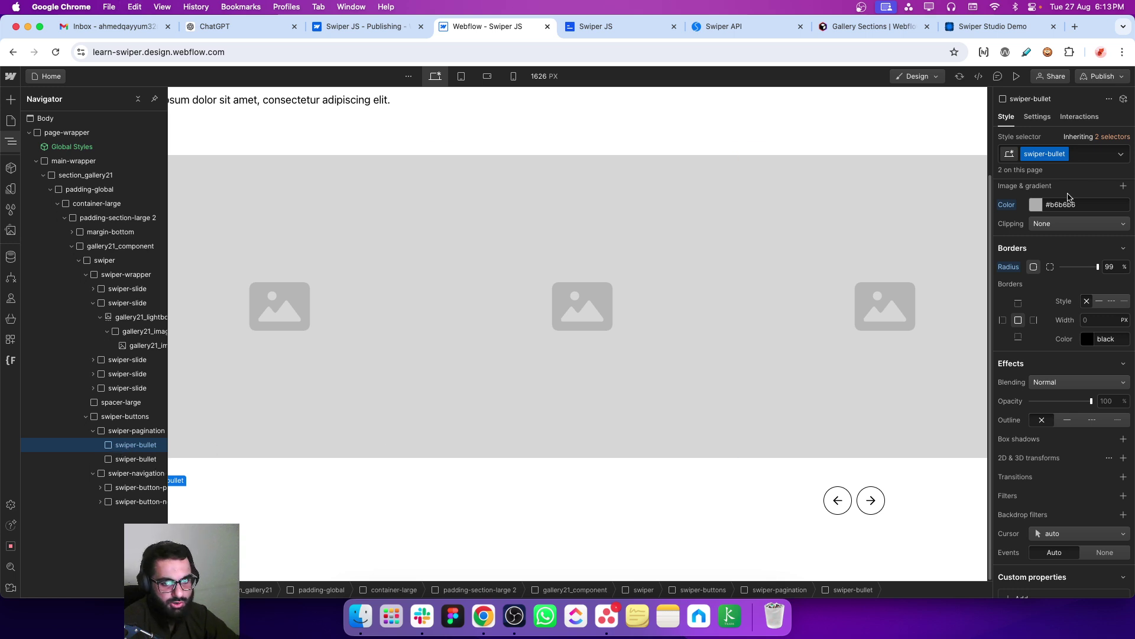
pyautogui.click(1083, 155)
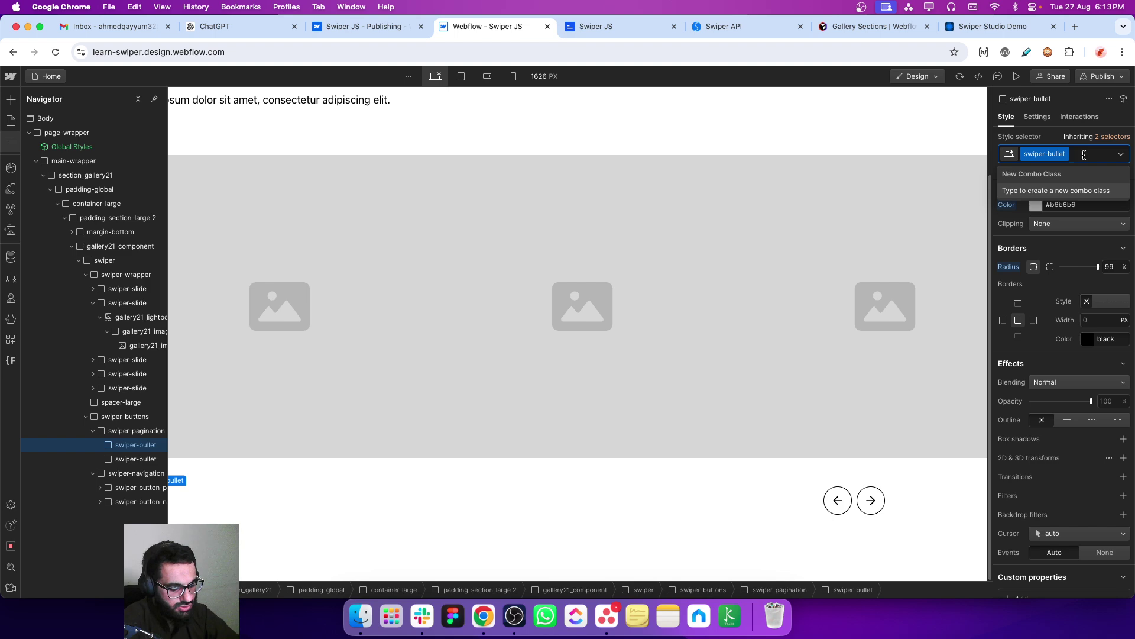
pyautogui.write('is-acti')
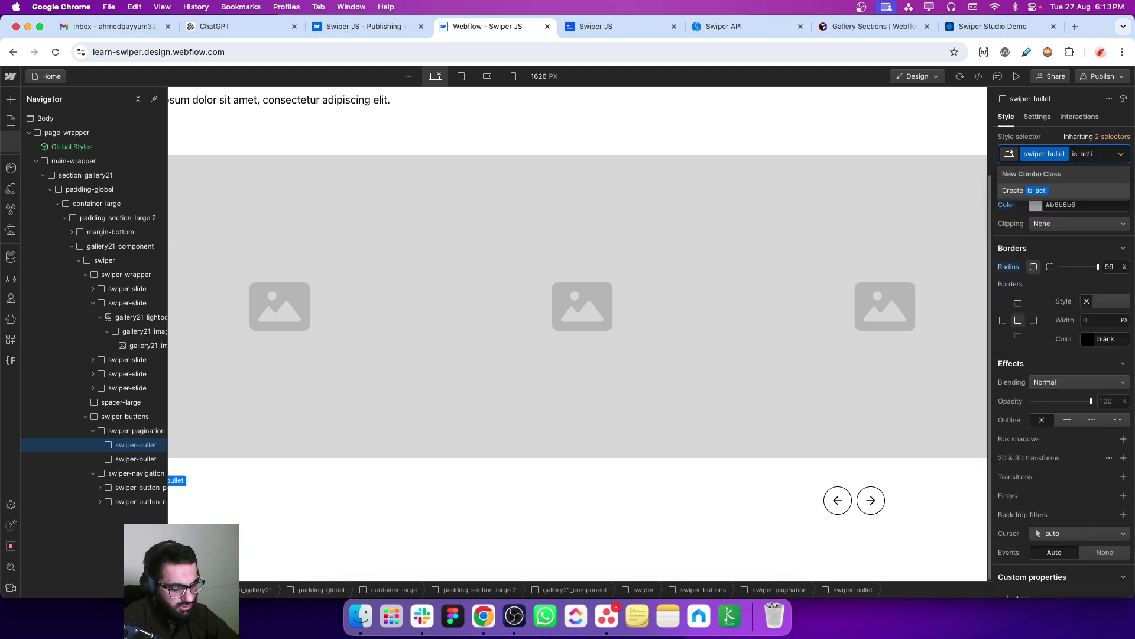
pyautogui.press('BackSpace')
pyautogui.press('BackSpace')
pyautogui.press('BackSpace')
pyautogui.press('BackSpace')
pyautogui.write('is-active')
pyautogui.press('Return')
# Darken the is-active bullet's background colour to #505050
pyautogui.scroll(3, 1039, 374)
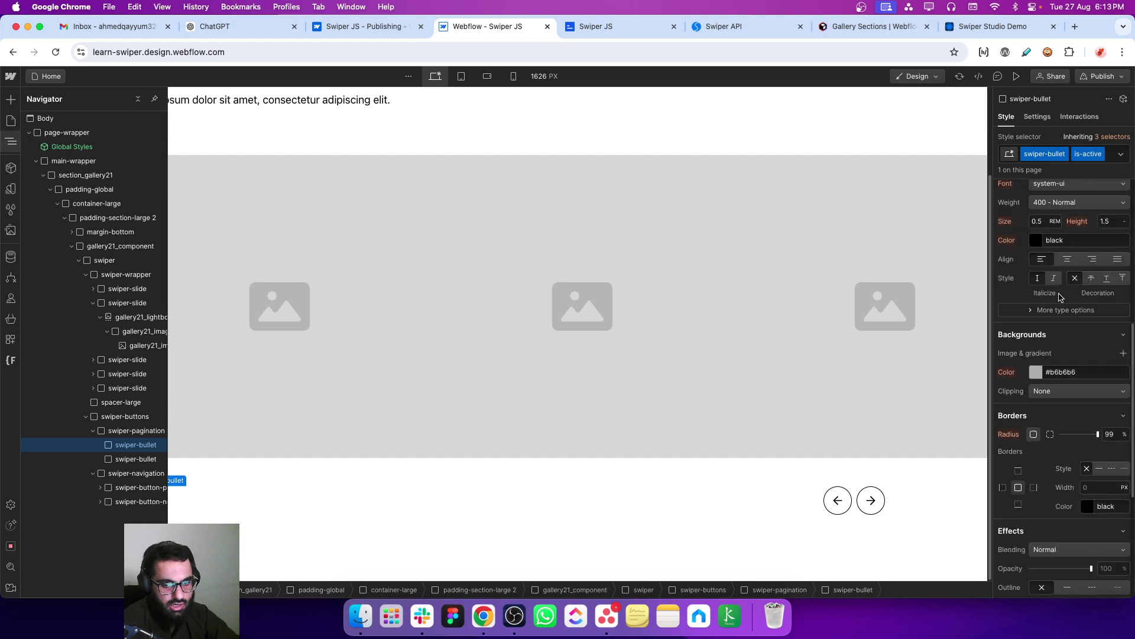
pyautogui.click(1039, 373)
pyautogui.moveTo(998, 414); pyautogui.dragTo(997, 442)
pyautogui.click(10, 149)
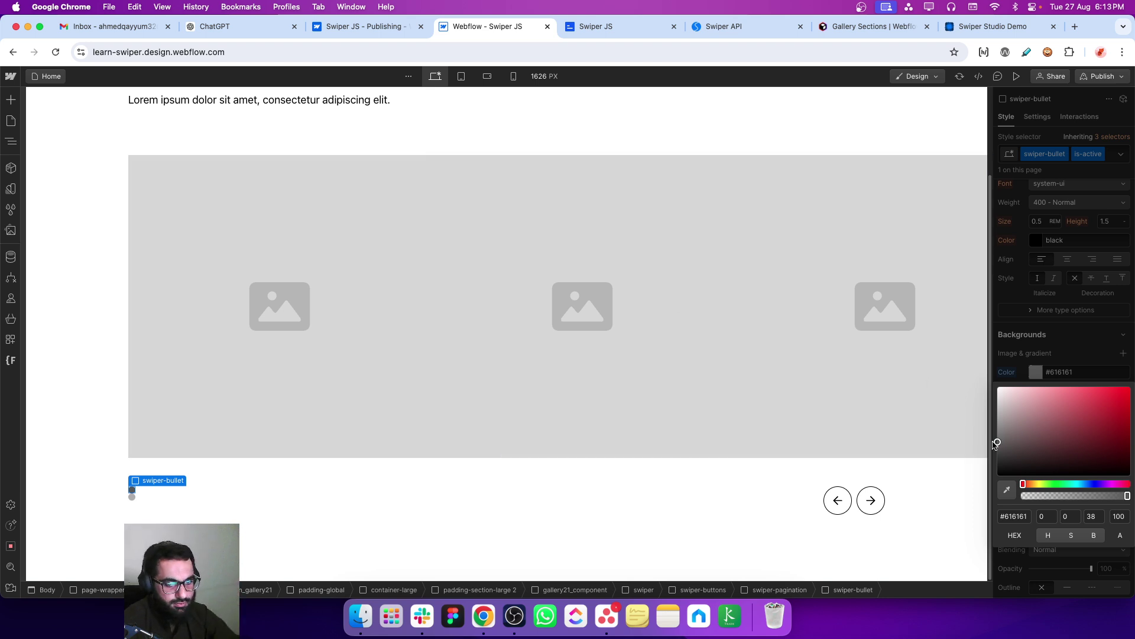
pyautogui.moveTo(998, 445); pyautogui.dragTo(995, 448)
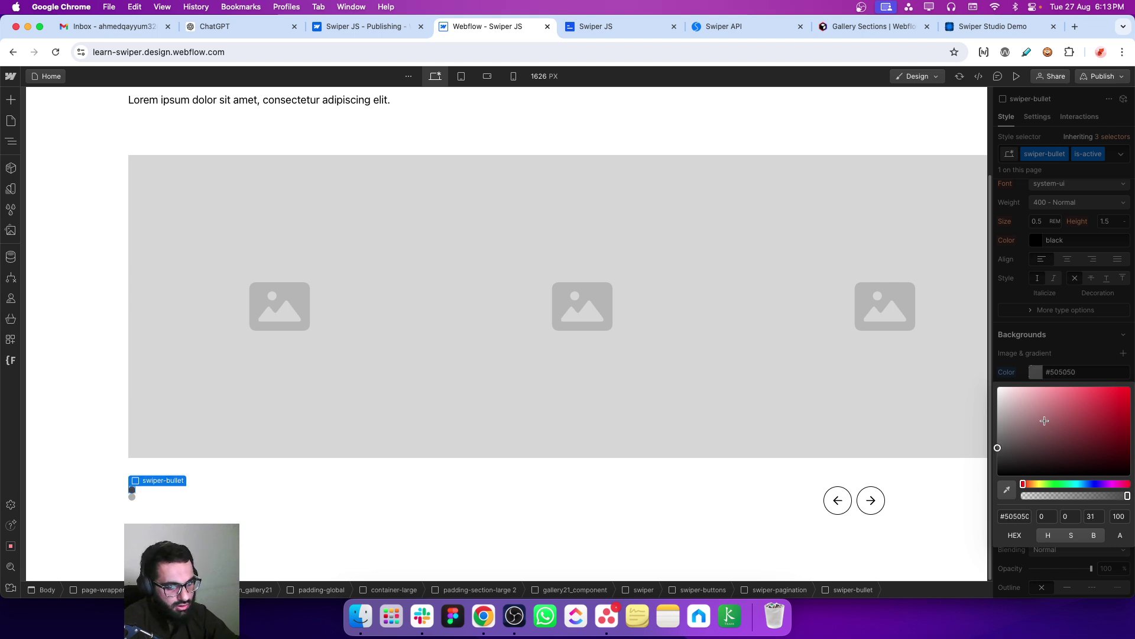
pyautogui.click(11, 141)
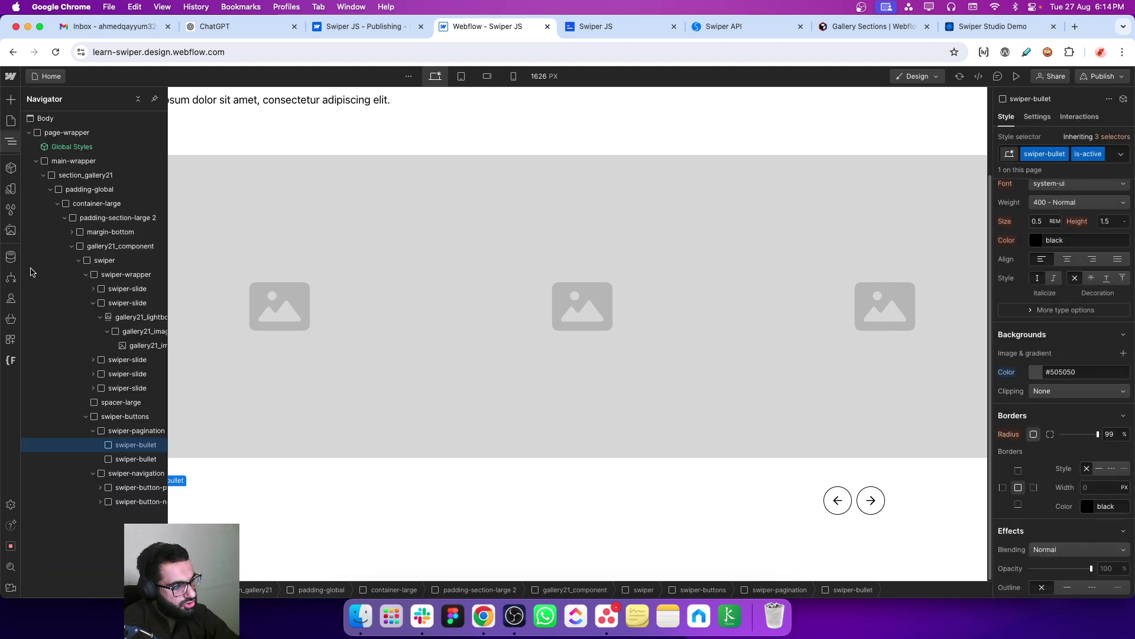
# Select the swiper-pagination wrapper and reset its height to Auto
pyautogui.click(92, 430)
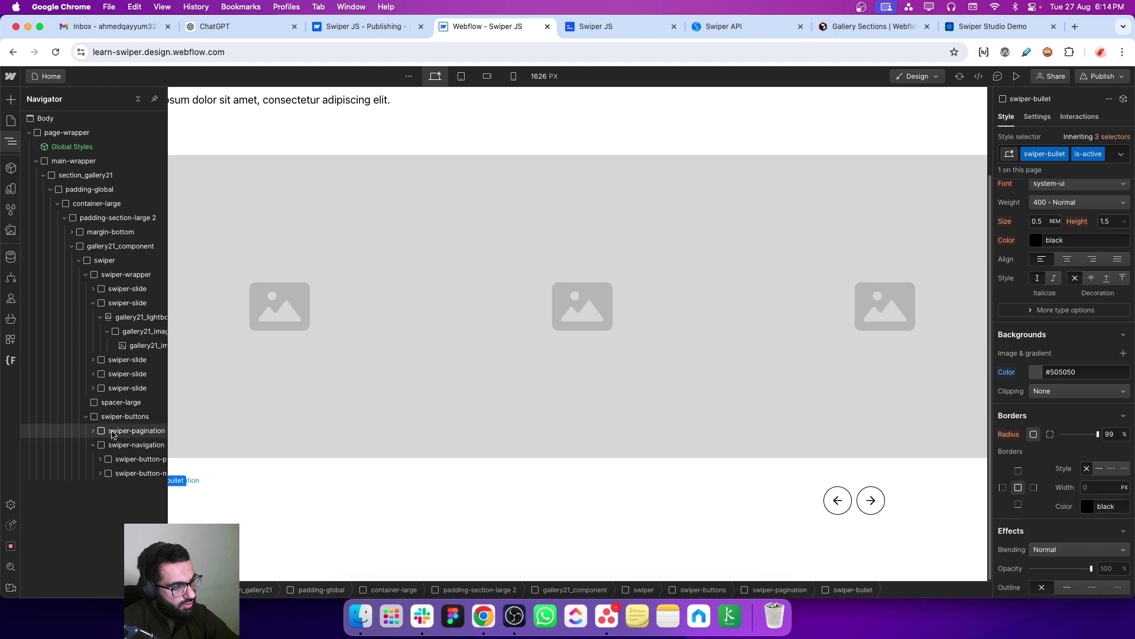
pyautogui.click(11, 141)
pyautogui.scroll(5, 1064, 308)
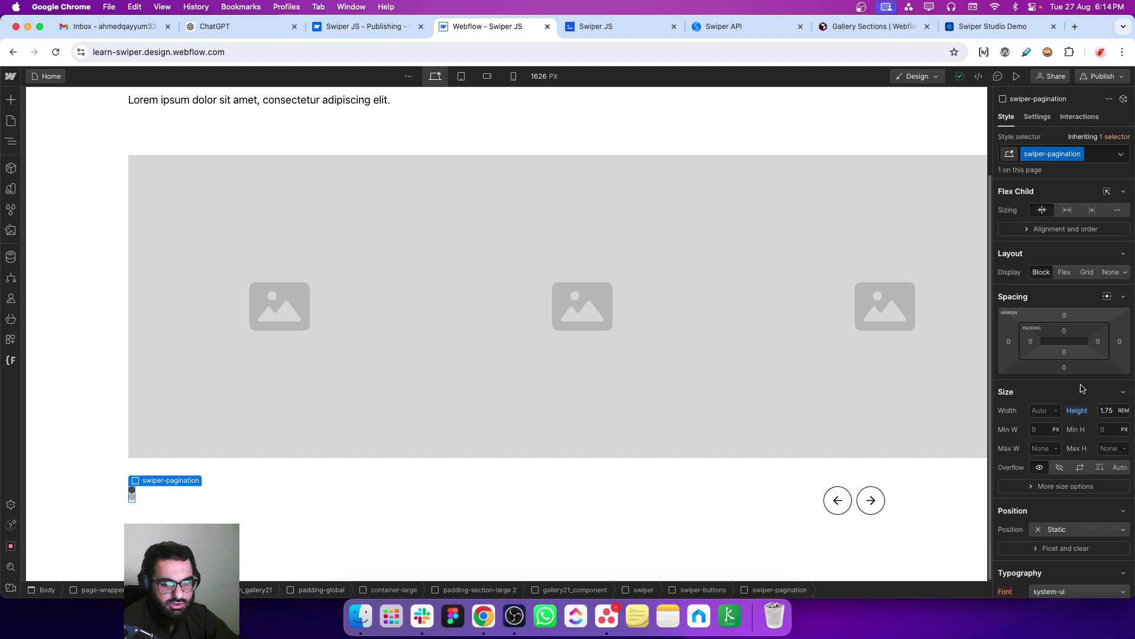
pyautogui.click(1076, 410)
pyautogui.click(1077, 430)
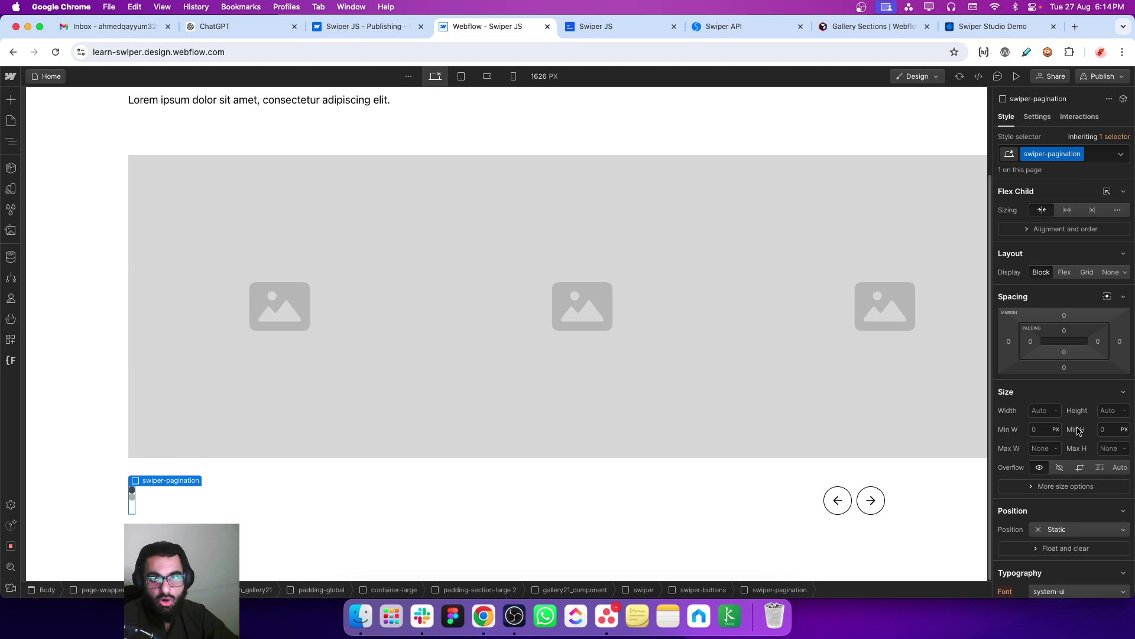
# Make the pagination a flex row, vertically centred, with a 0.35 rem column gap
pyautogui.click(1064, 272)
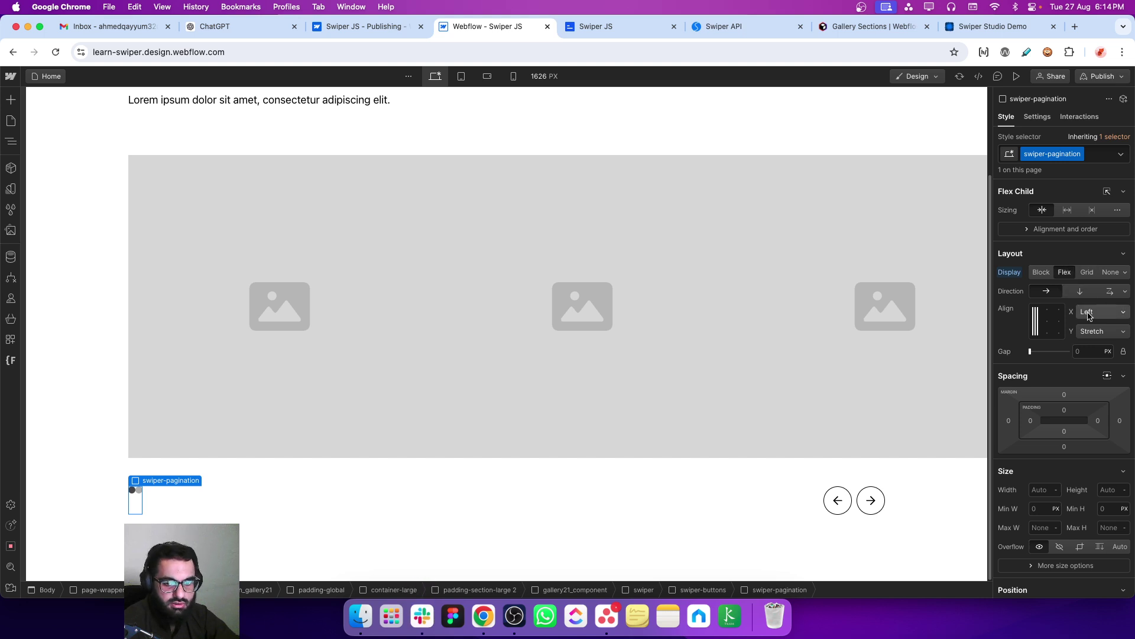
pyautogui.click(1096, 332)
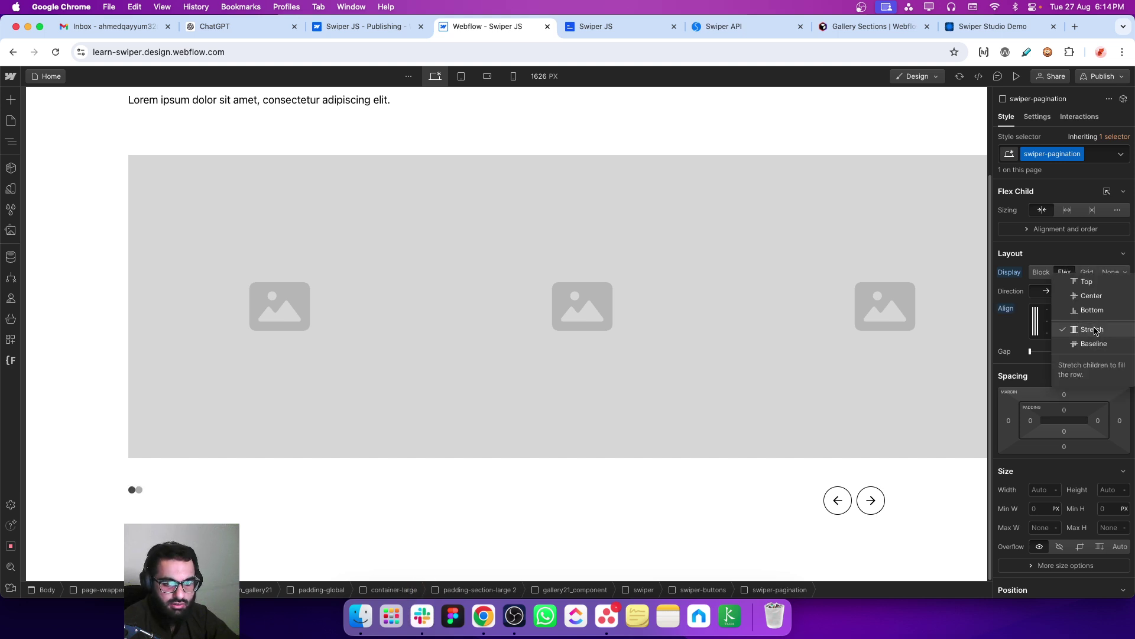
pyautogui.click(1090, 296)
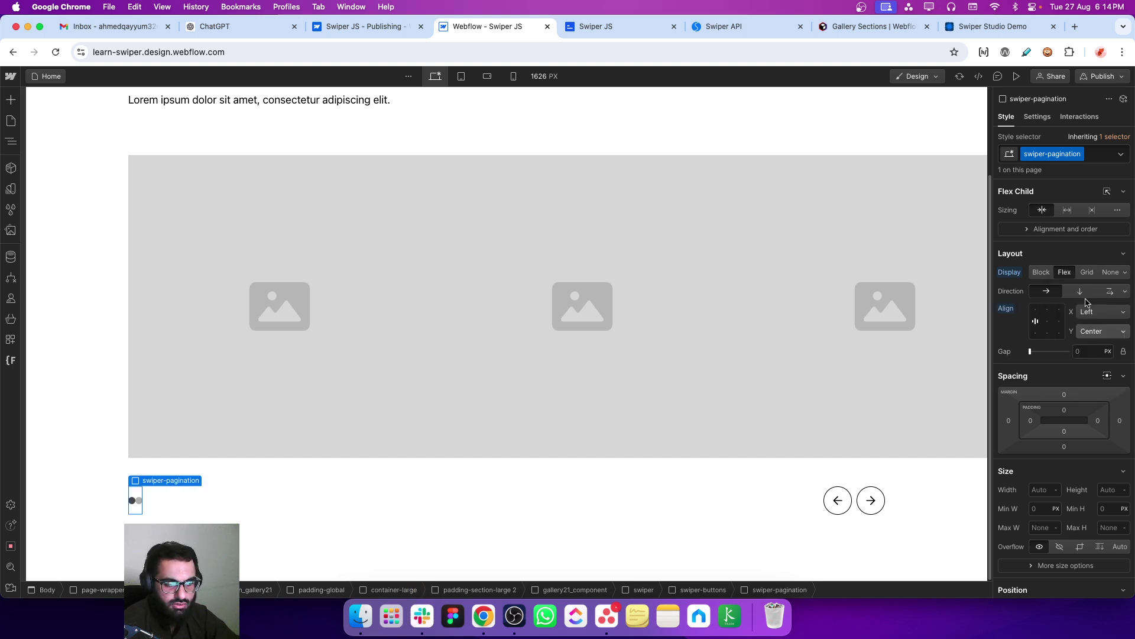
pyautogui.click(1124, 352)
pyautogui.click(1054, 351)
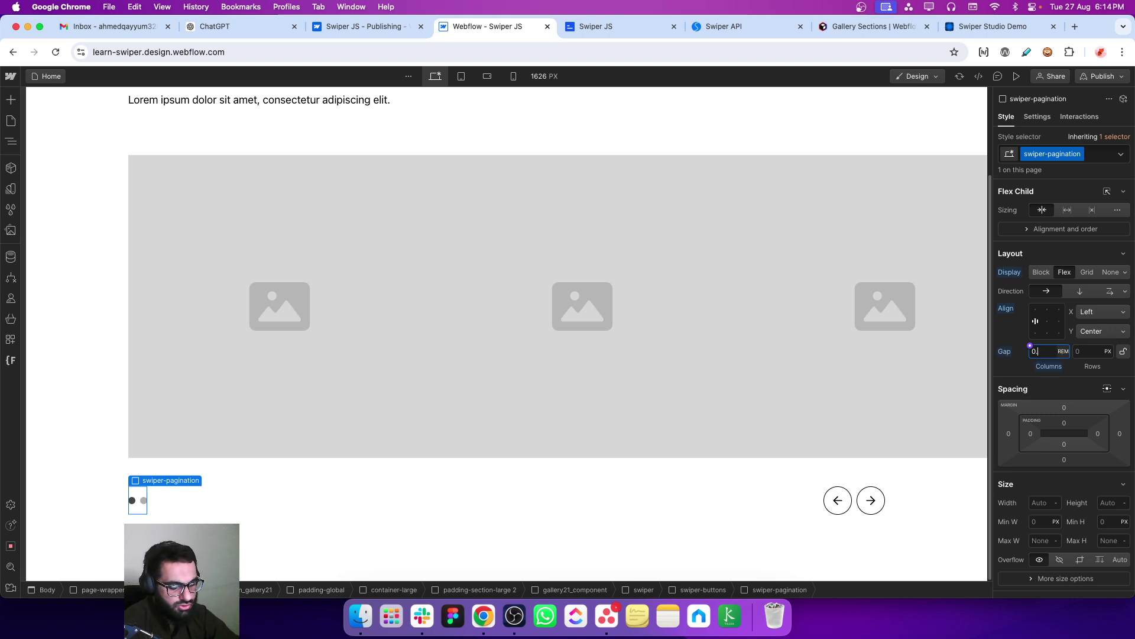
pyautogui.click(1022, 364)
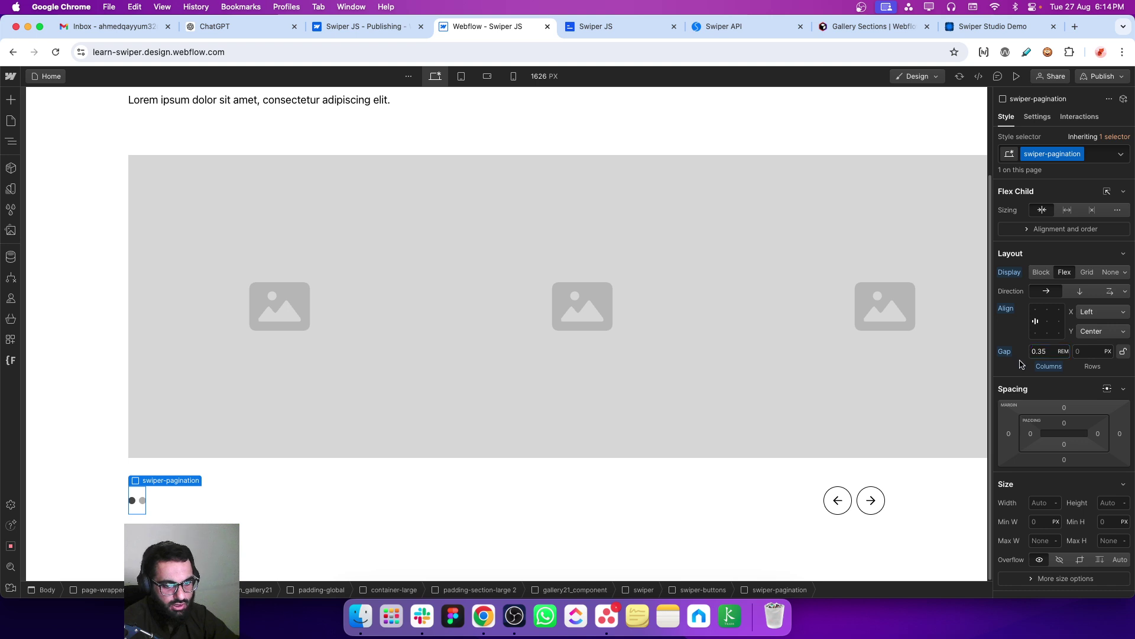
pyautogui.click(16, 149)
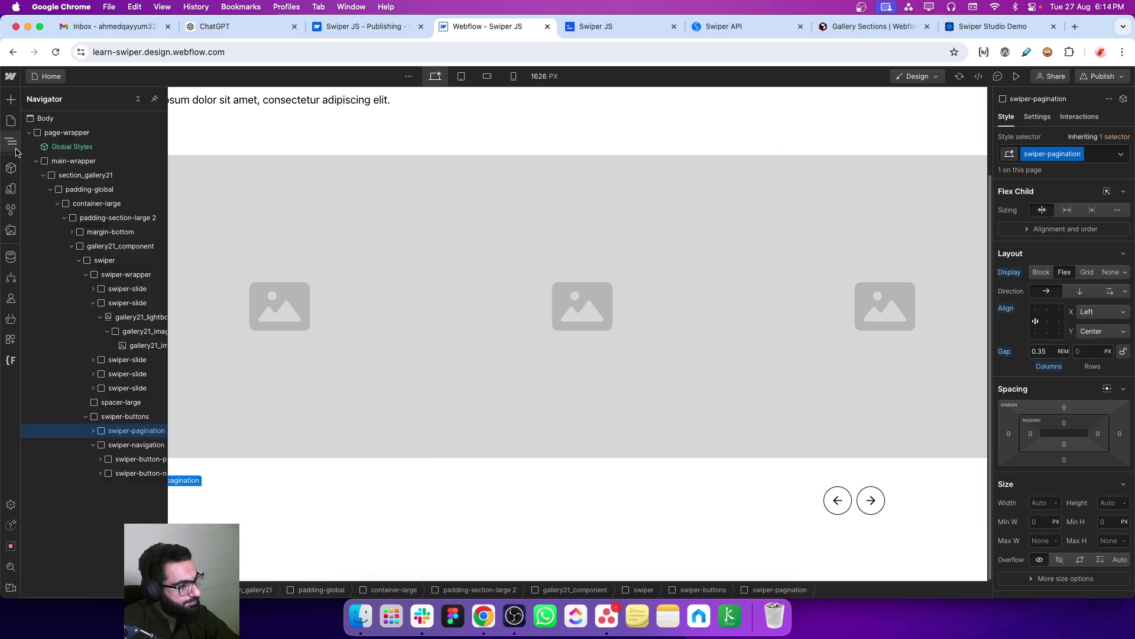
pyautogui.click(12, 142)
pyautogui.click(88, 257)
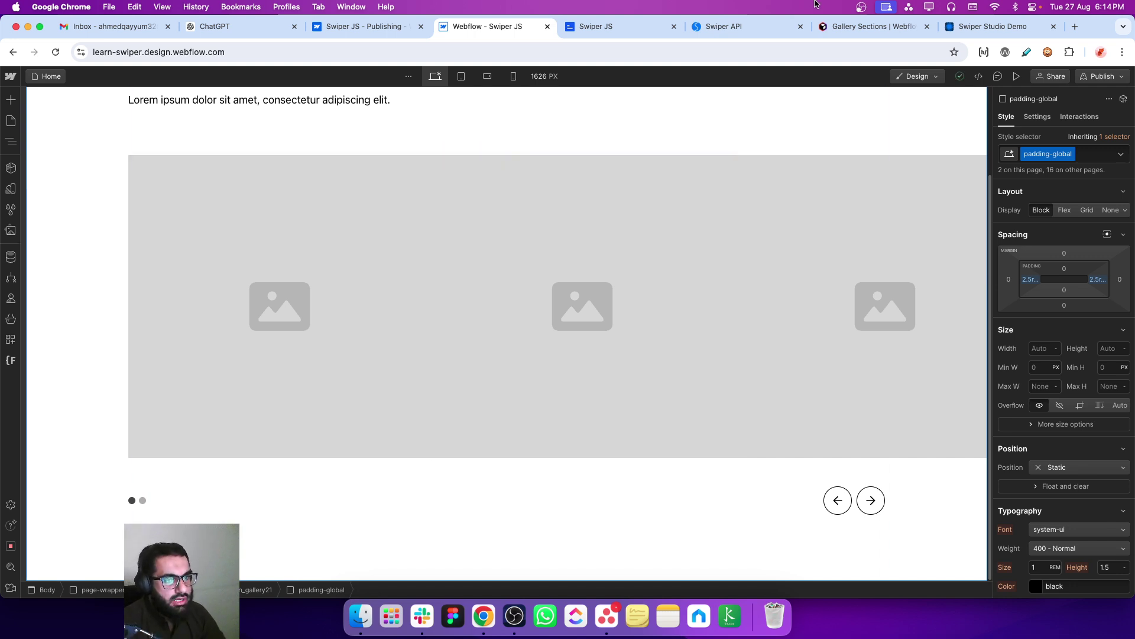
# Search the Swiper API docs for 'pagination parameters' and jump to that section
pyautogui.click(748, 23)
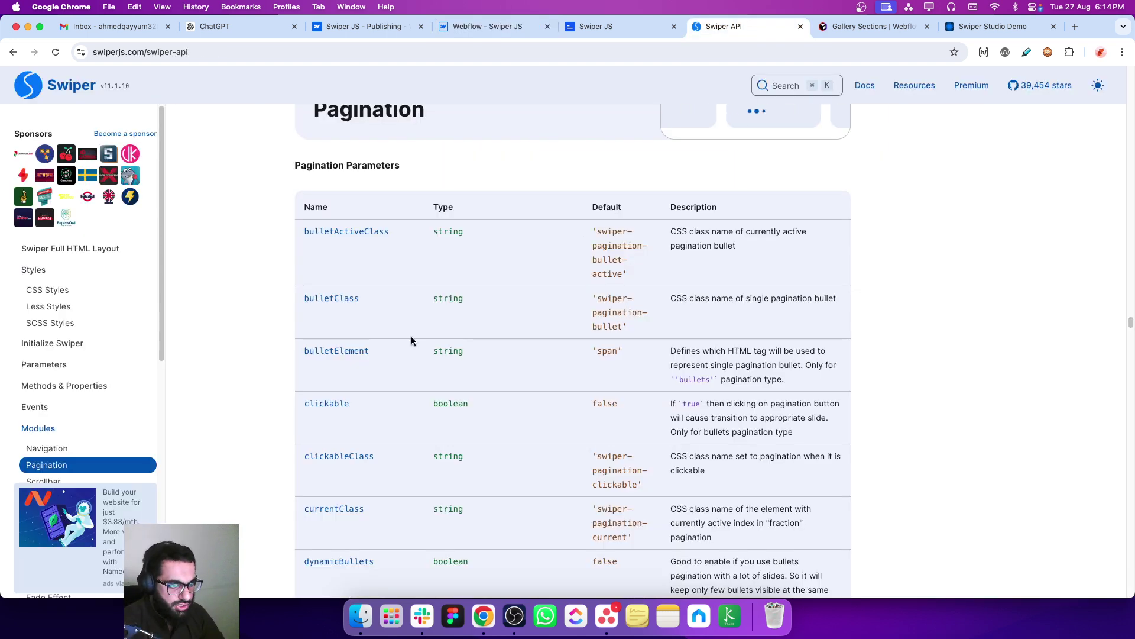
pyautogui.scroll(3, 272, 303)
pyautogui.scroll(-1, 261, 307)
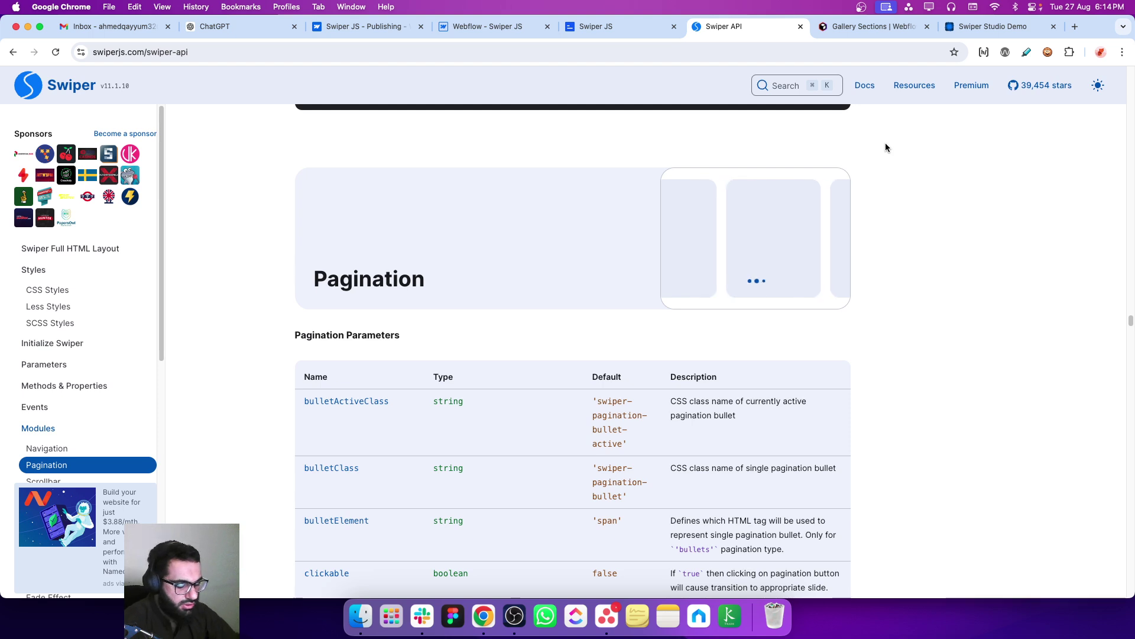
pyautogui.press('super+f')
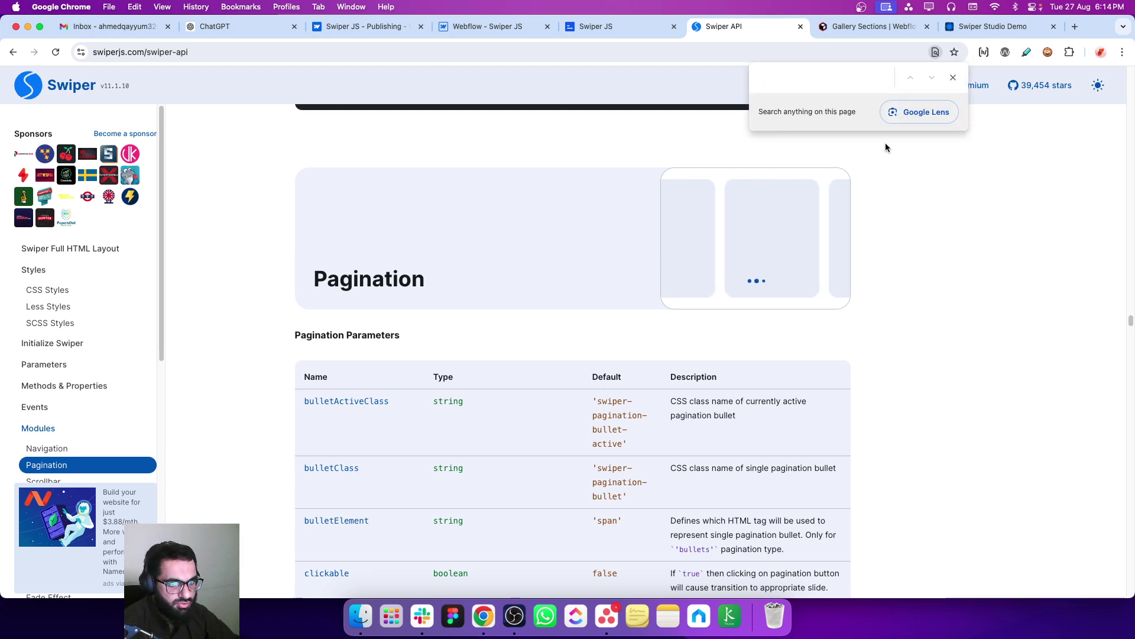
pyautogui.write('pagnation')
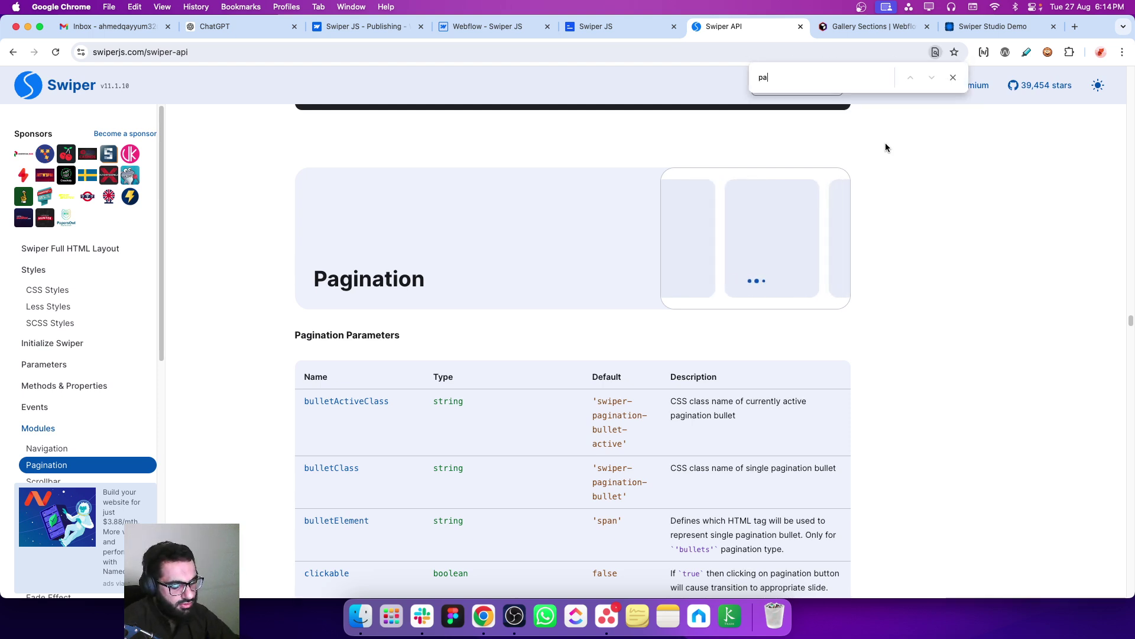
pyautogui.press('BackSpace')
pyautogui.press('BackSpace')
pyautogui.press('BackSpace')
pyautogui.press('BackSpace')
pyautogui.press('BackSpace')
pyautogui.press('BackSpace')
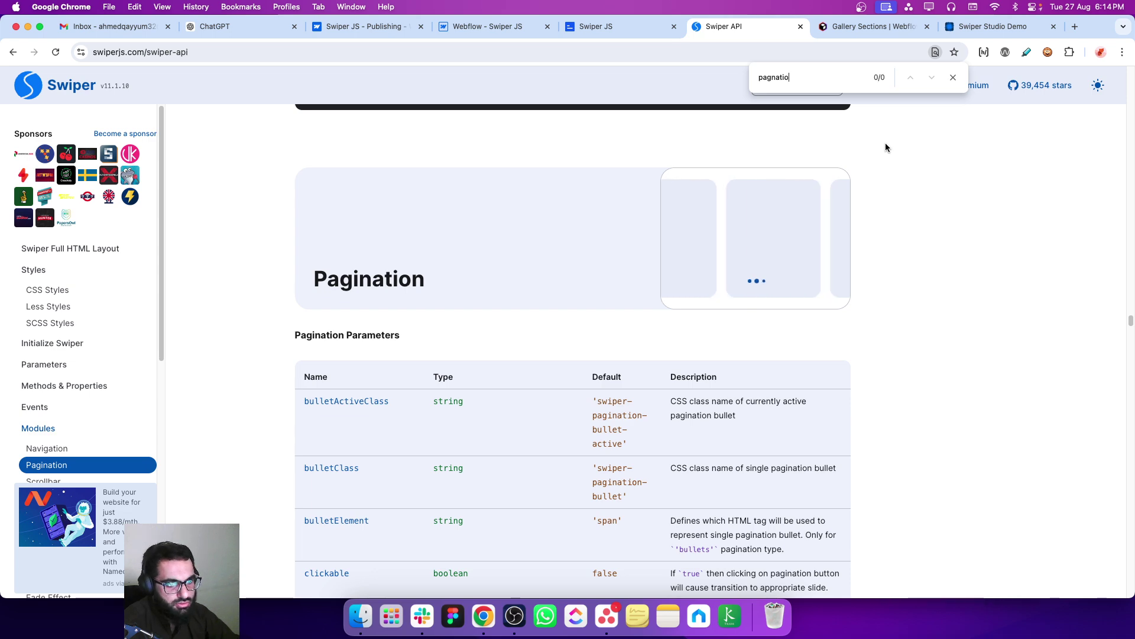
pyautogui.write('ination pa')
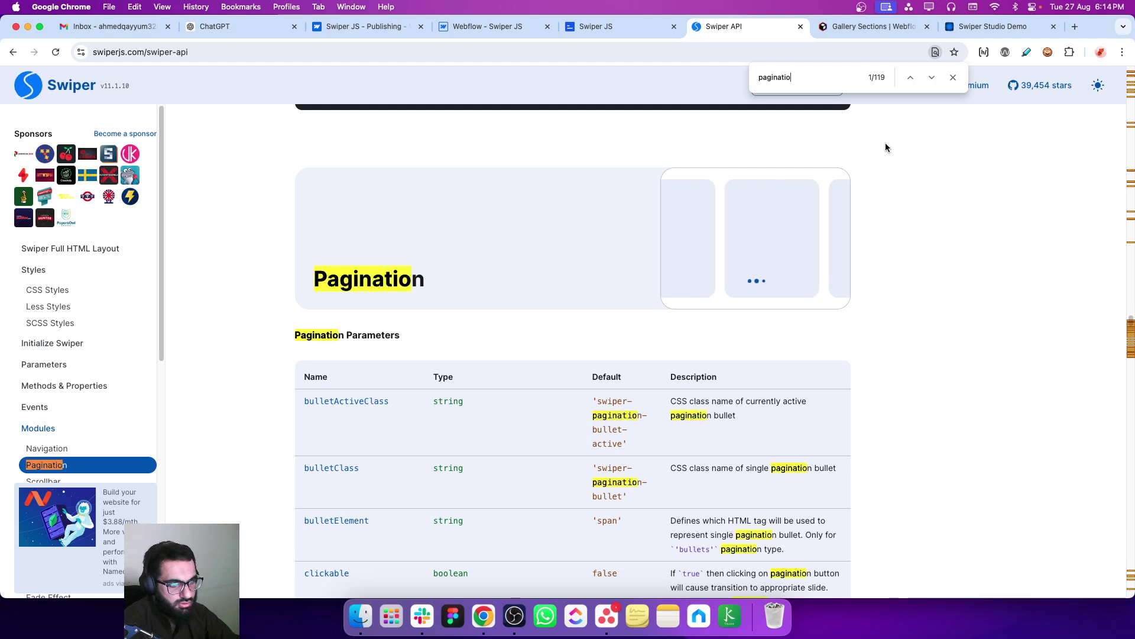
pyautogui.write('rameye')
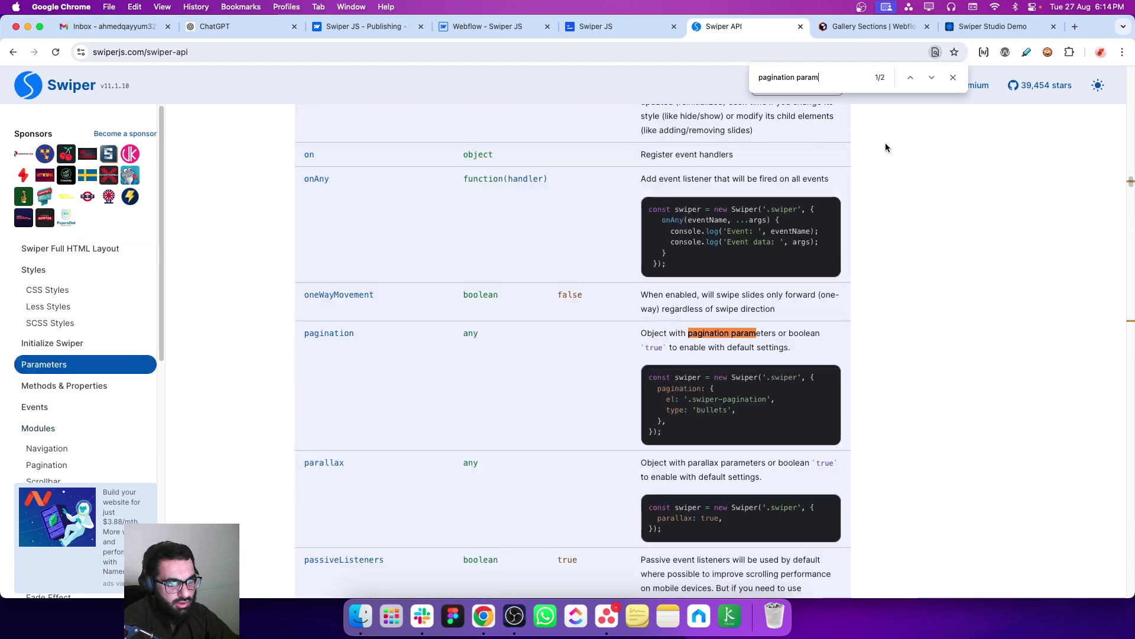
pyautogui.press('BackSpace')
pyautogui.press('BackSpace')
pyautogui.write('ters')
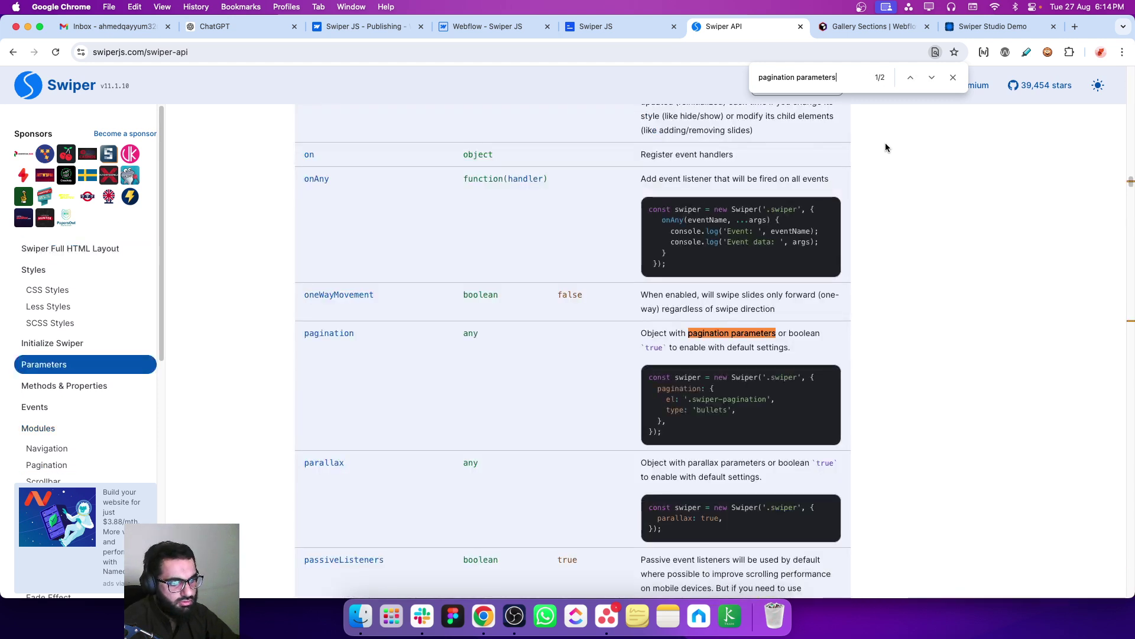
pyautogui.click(932, 77)
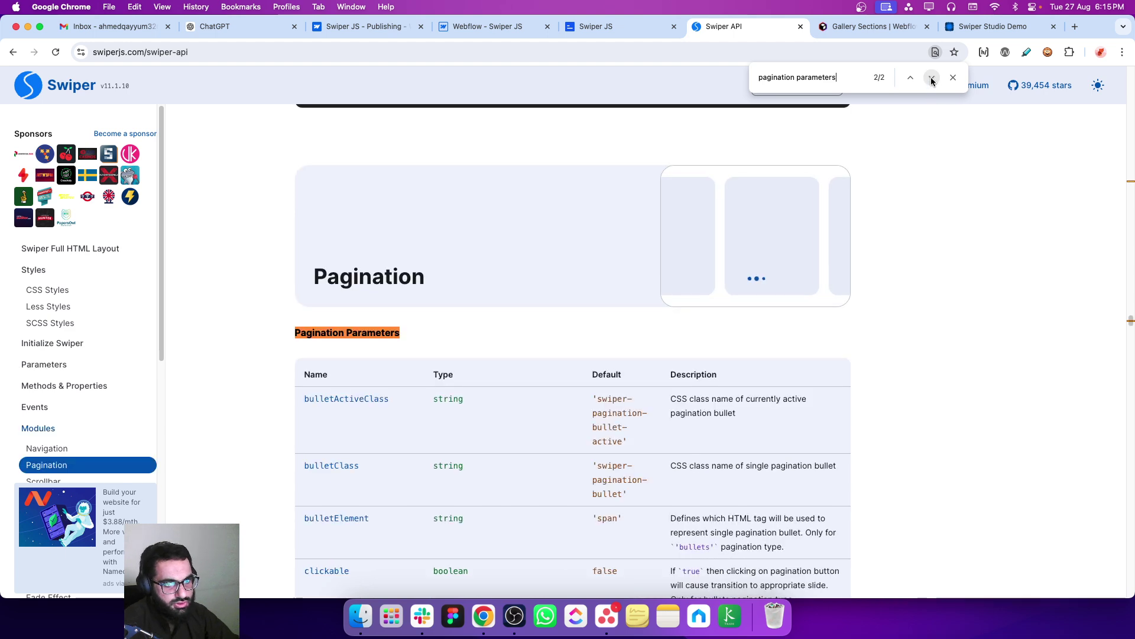
# Select and copy 'bulletClass' from the table's Name column
pyautogui.scroll(-1, 261, 335)
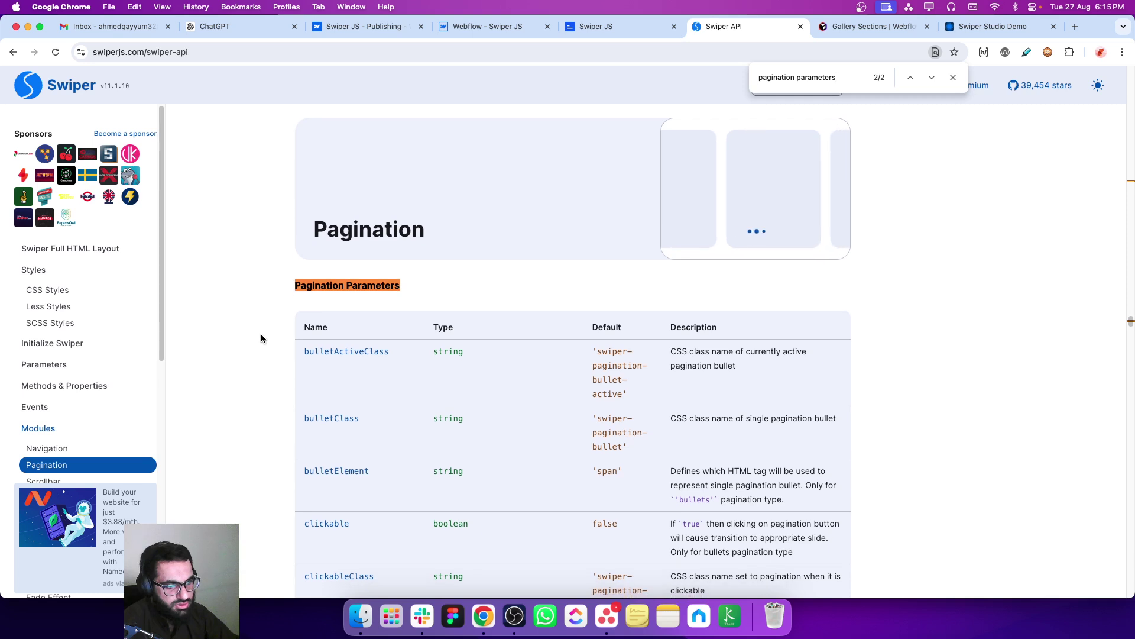
pyautogui.scroll(-3, 261, 337)
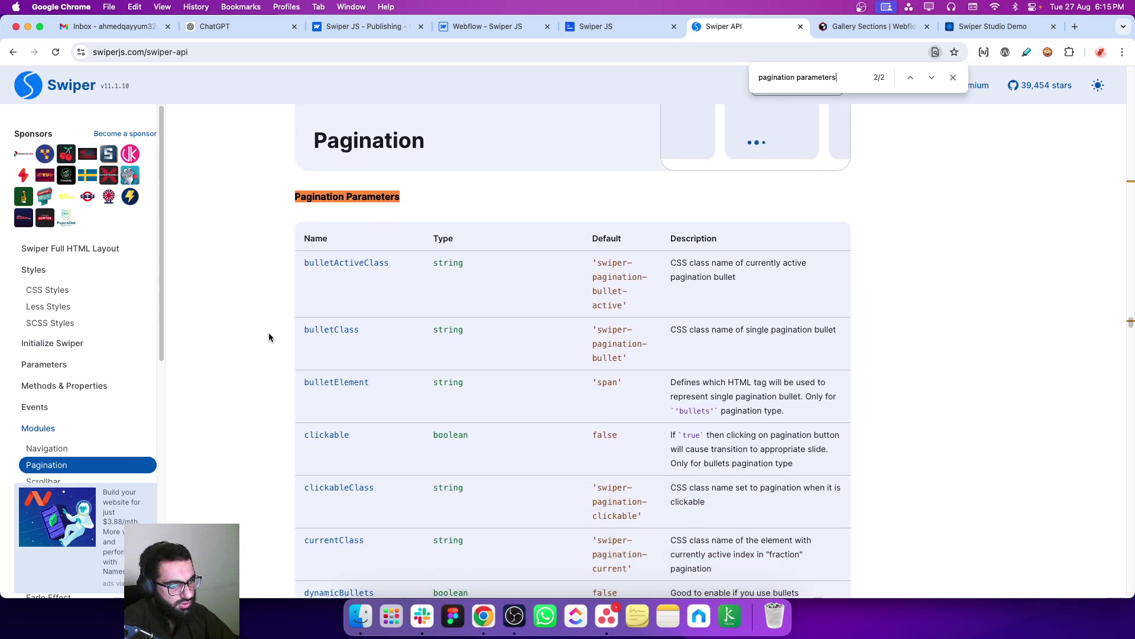
pyautogui.moveTo(768, 368); pyautogui.dragTo(313, 263)
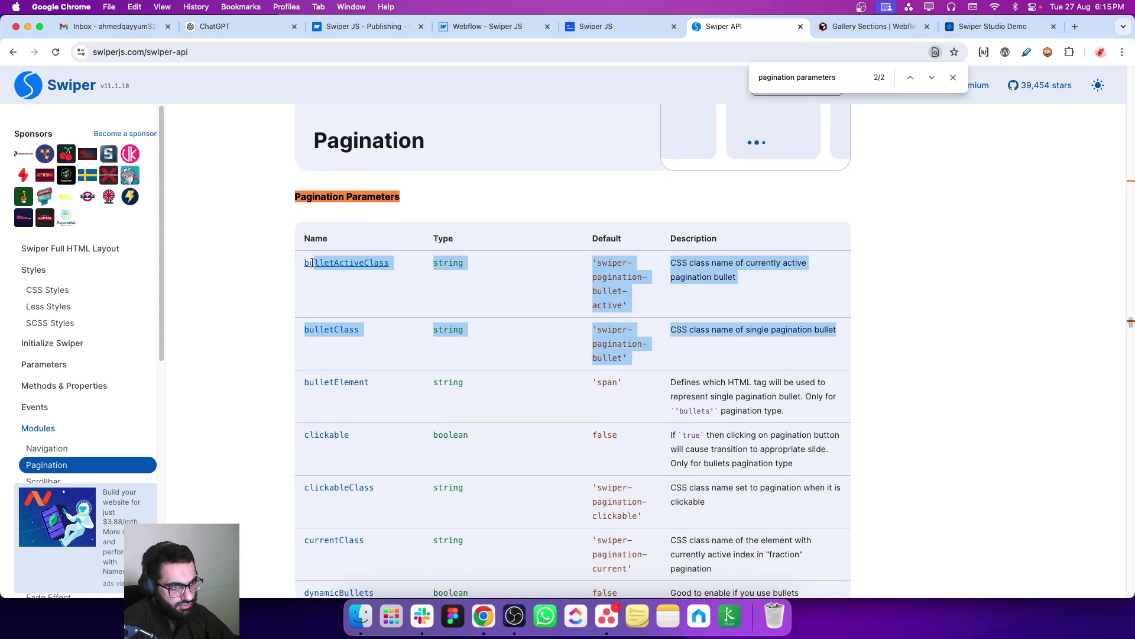
pyautogui.click(349, 292)
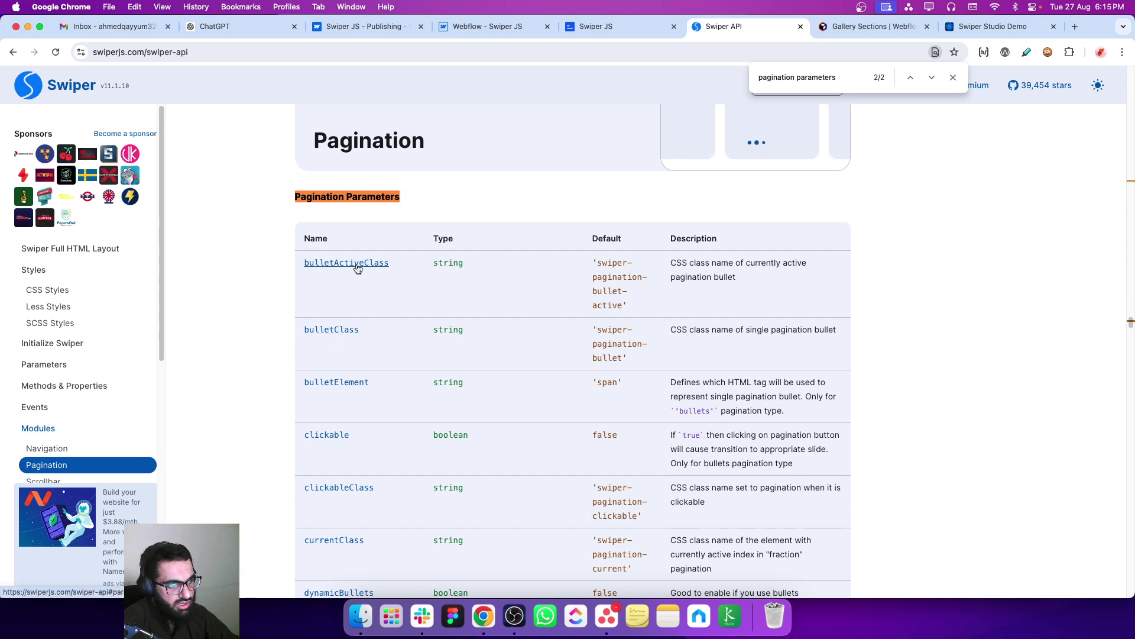
pyautogui.moveTo(628, 360); pyautogui.dragTo(604, 292)
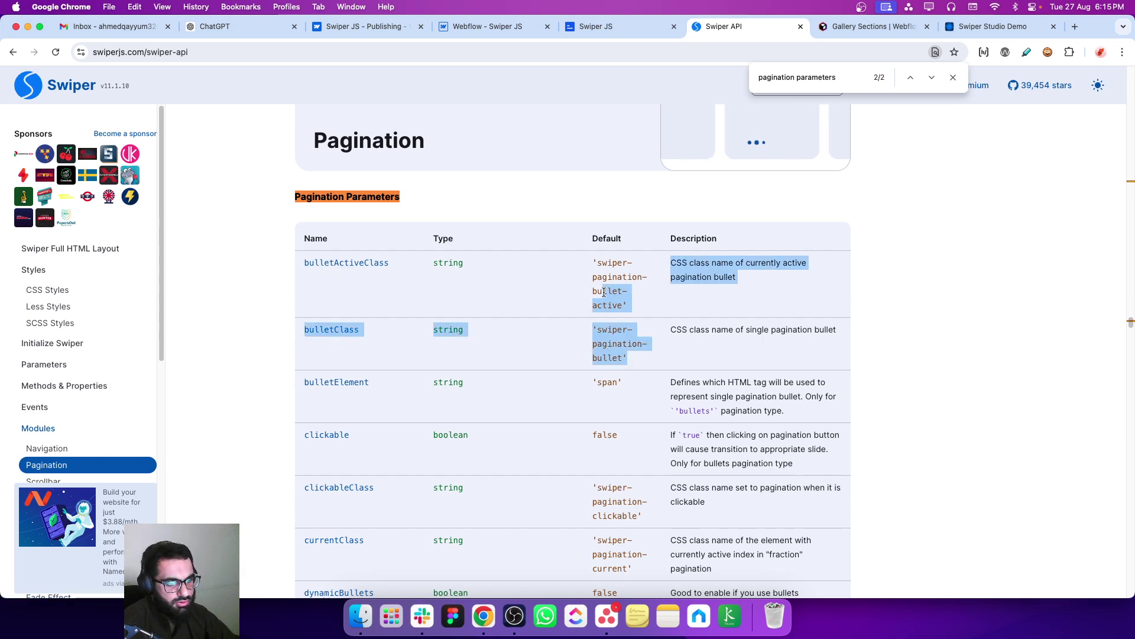
pyautogui.click(618, 318)
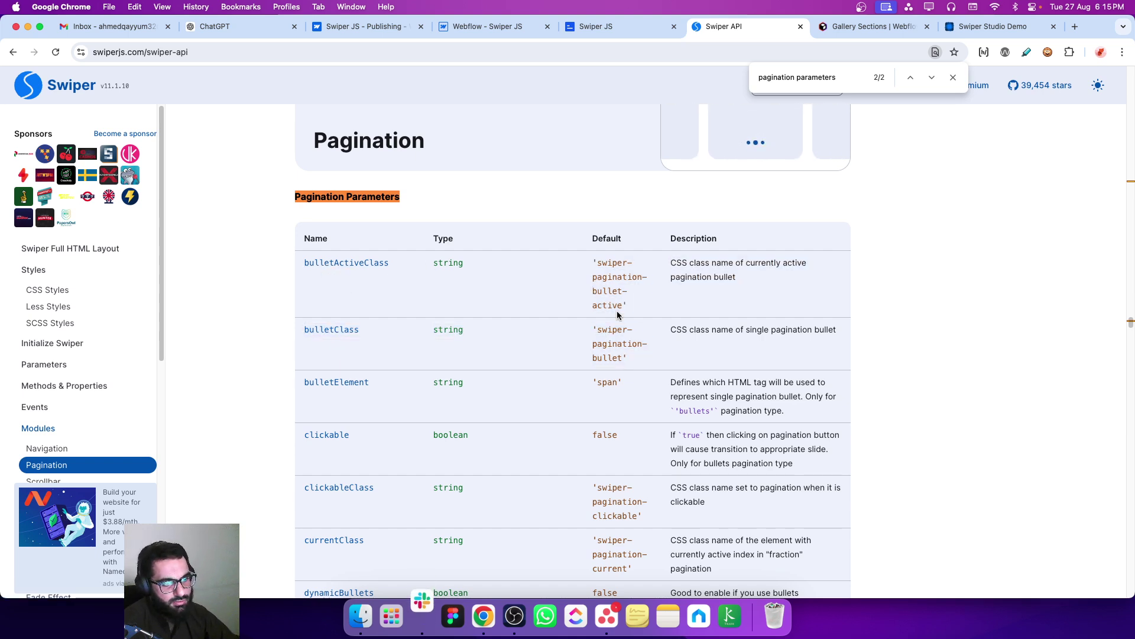
pyautogui.moveTo(627, 361); pyautogui.dragTo(593, 325)
pyautogui.click(630, 358)
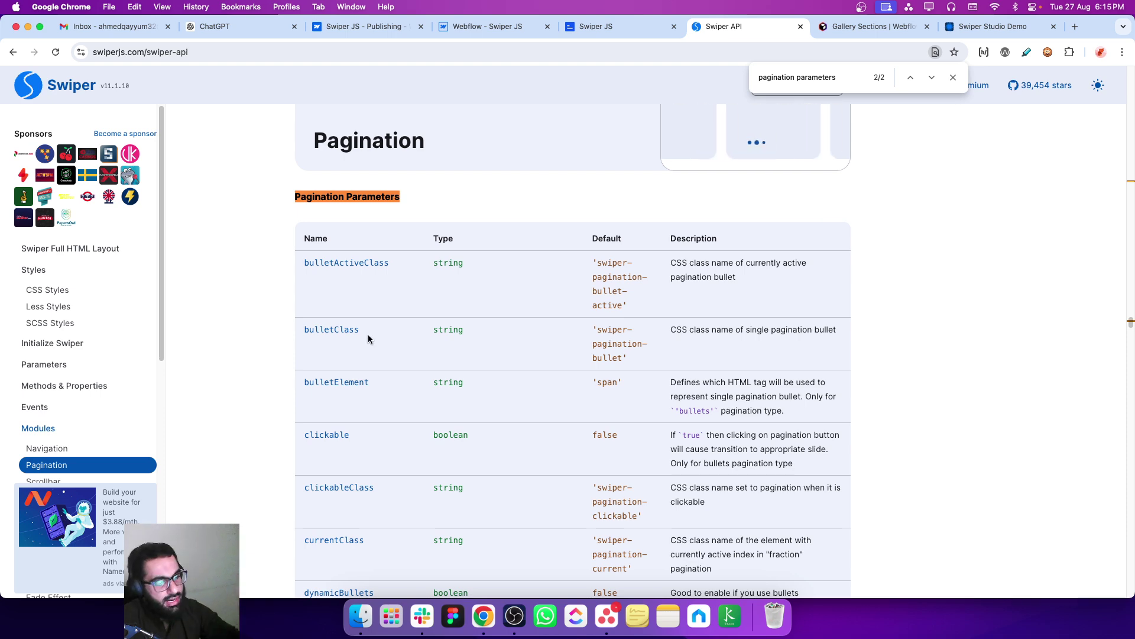
pyautogui.moveTo(366, 335); pyautogui.dragTo(303, 330)
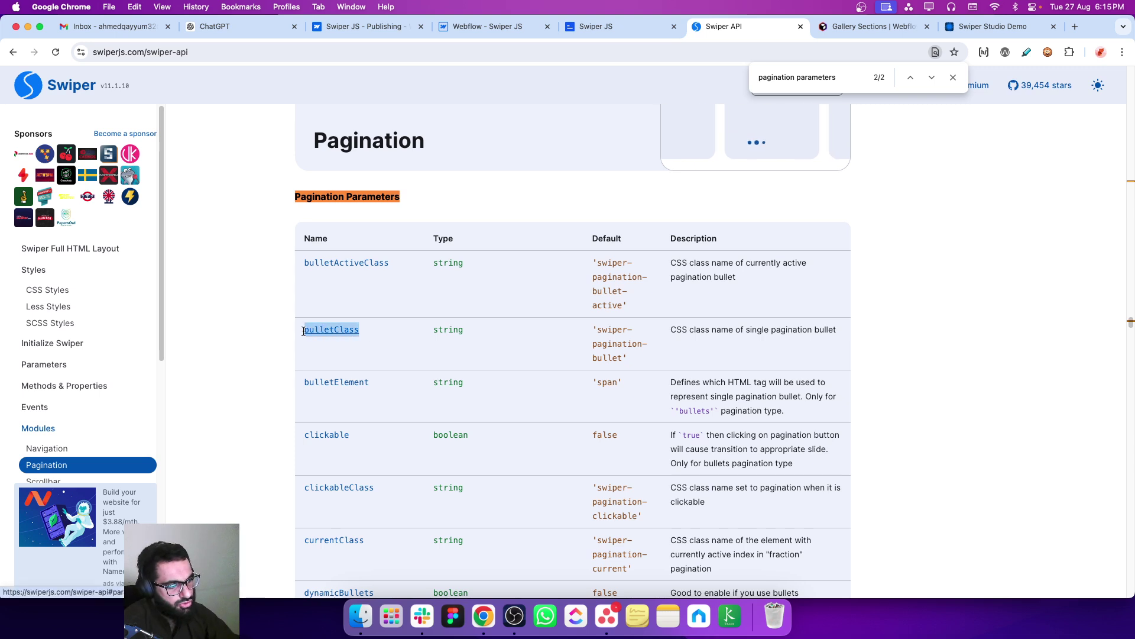
pyautogui.press('super+c')
pyautogui.press('super+4')
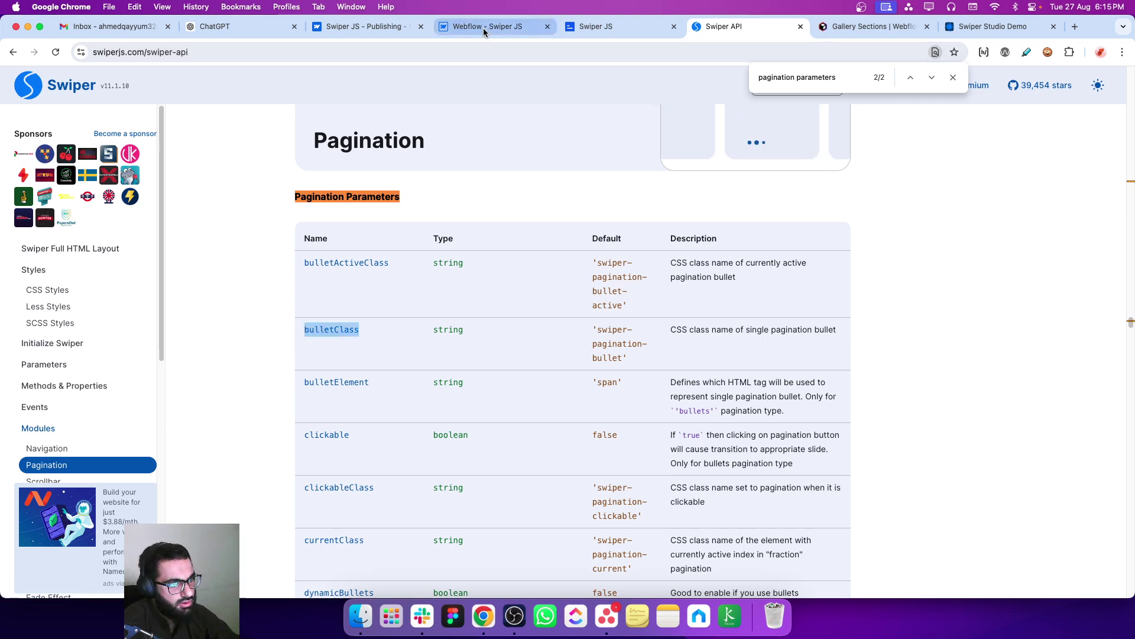
# Add a bulletClass line to the pagination options in the Home page's Before </body> code
pyautogui.click(10, 121)
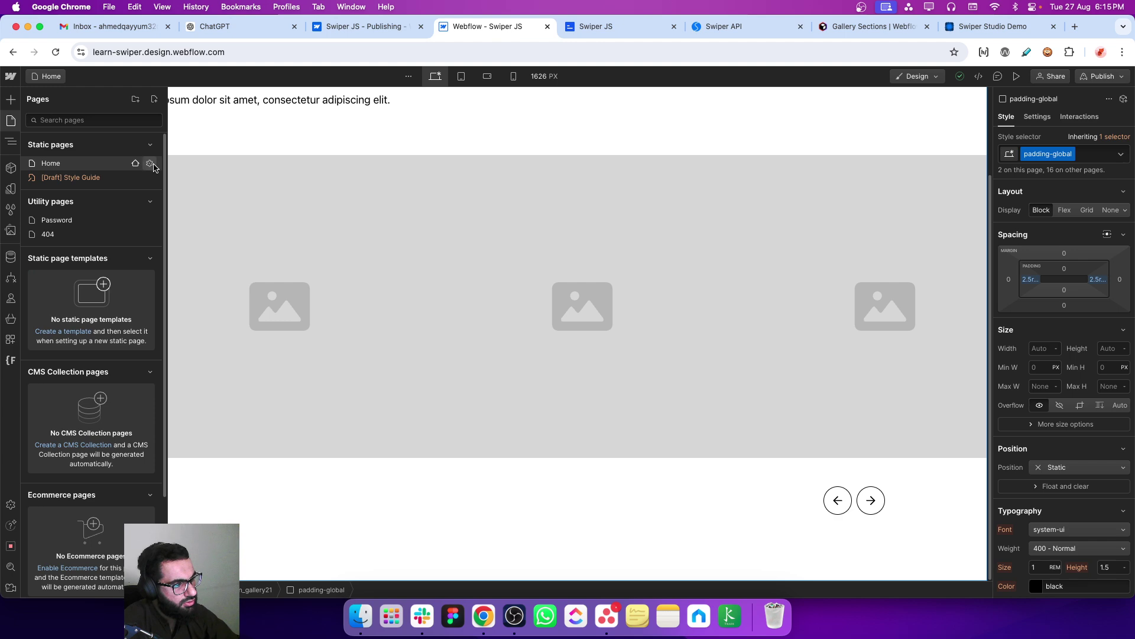
pyautogui.click(148, 163)
pyautogui.scroll(-10, 347, 345)
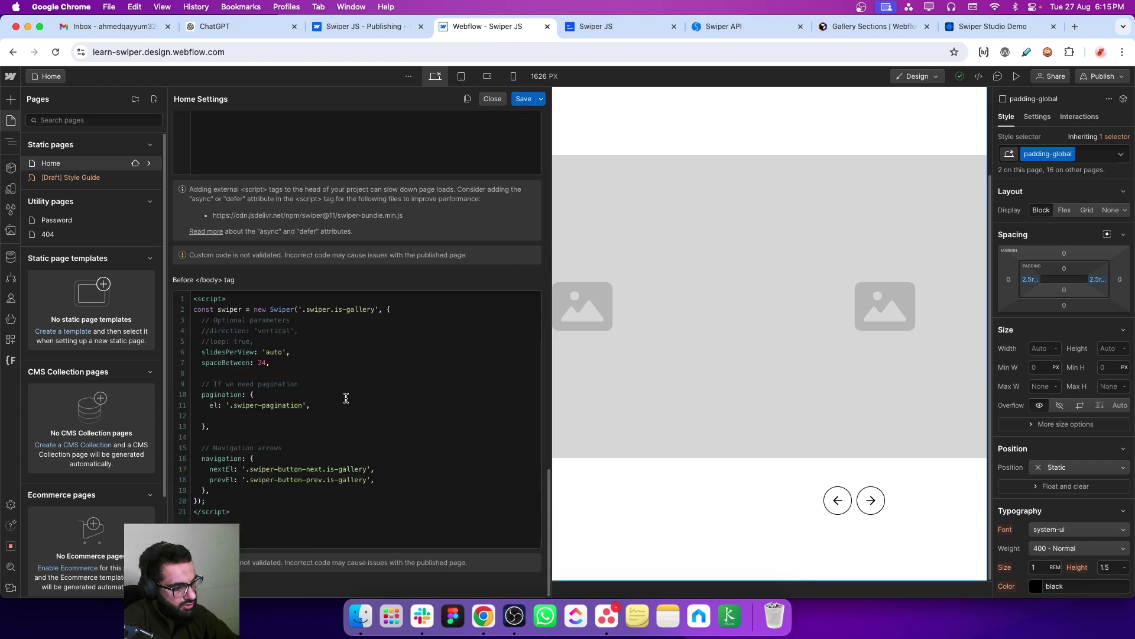
pyautogui.click(227, 416)
pyautogui.write("bulletClass: 'swiper-bullet")
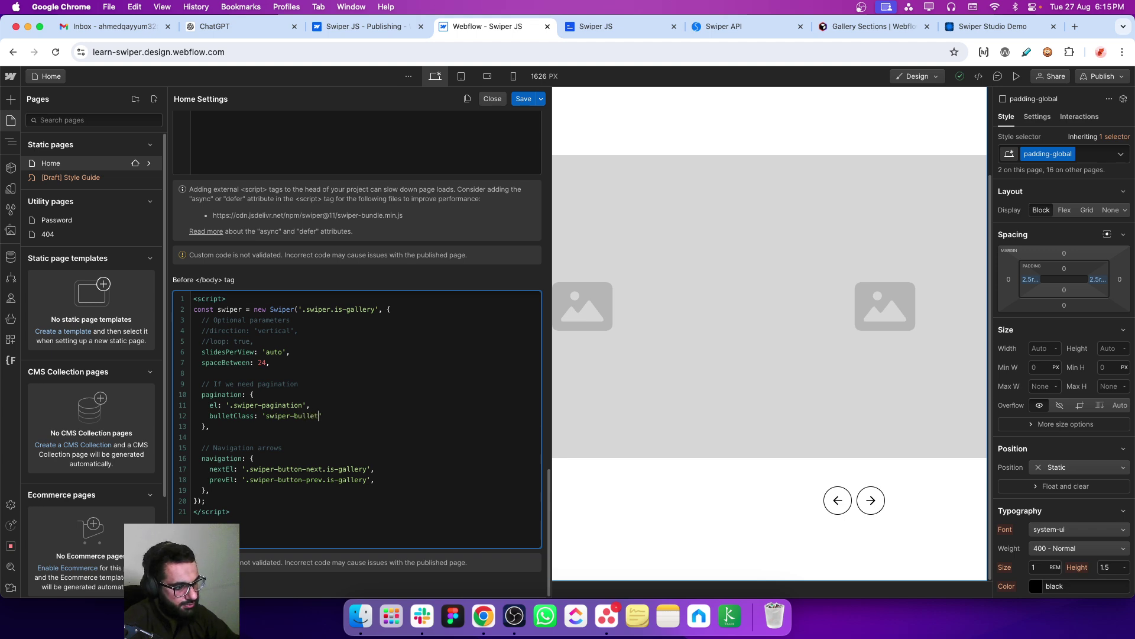
pyautogui.click(331, 417)
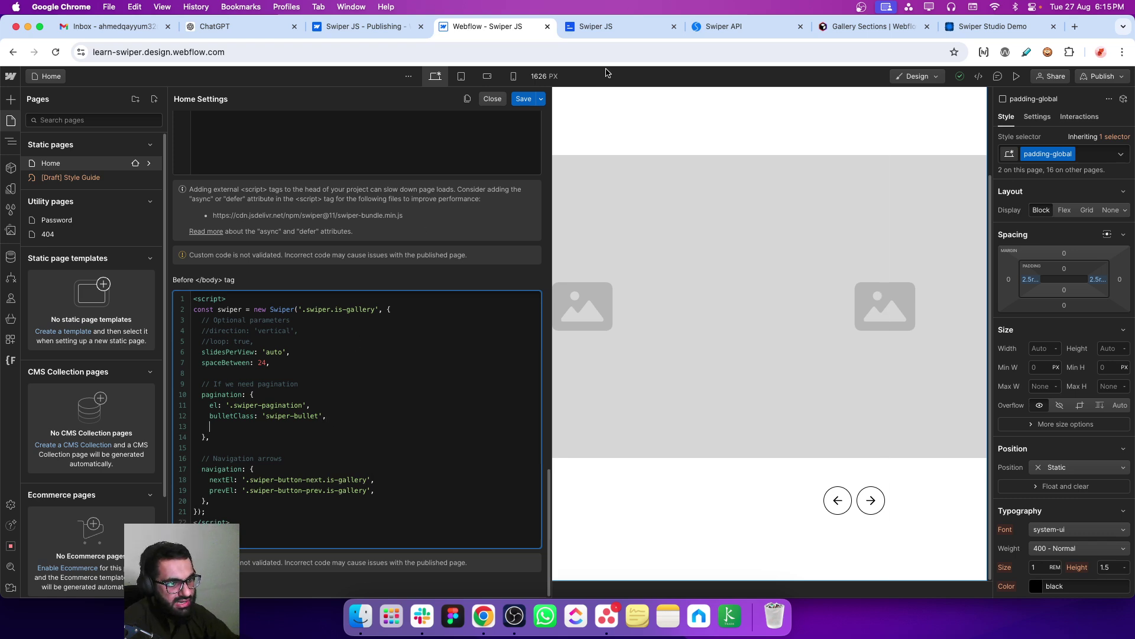
# Copy bulletActiveClass from the Swiper docs and paste it on the next code line
pyautogui.click(608, 31)
pyautogui.click(704, 34)
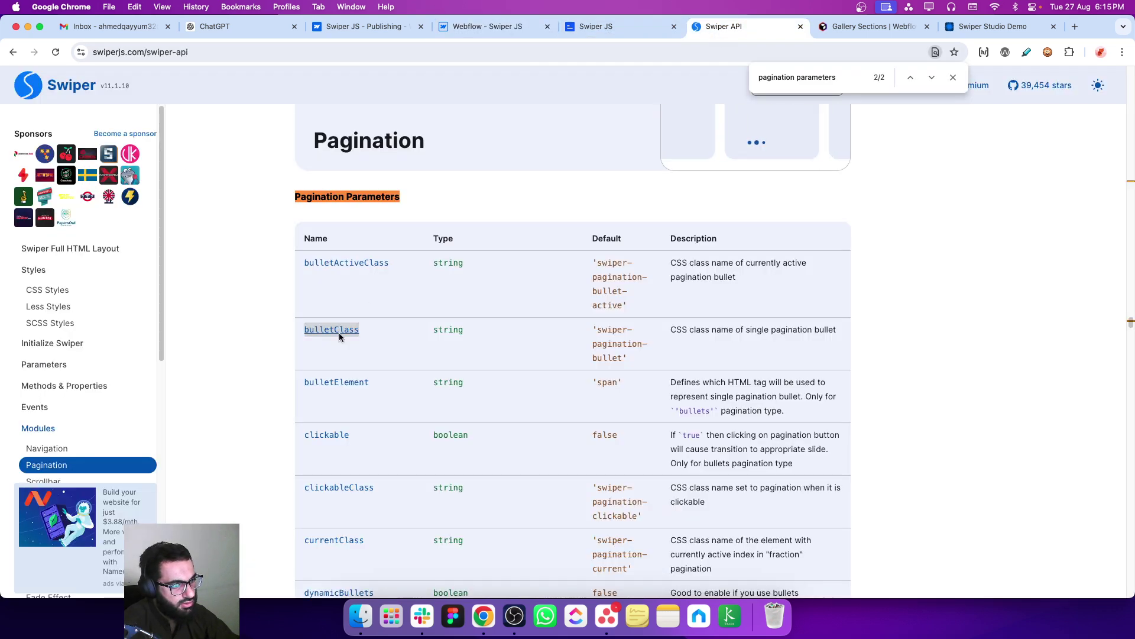
pyautogui.moveTo(392, 263); pyautogui.dragTo(300, 262)
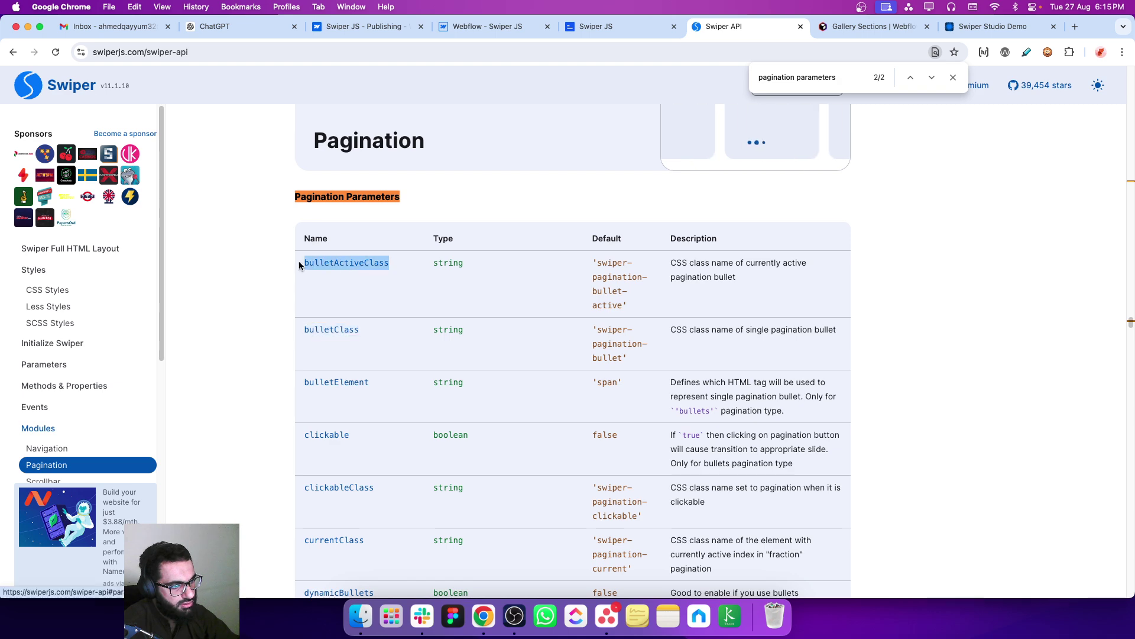
pyautogui.click(621, 28)
pyautogui.click(512, 28)
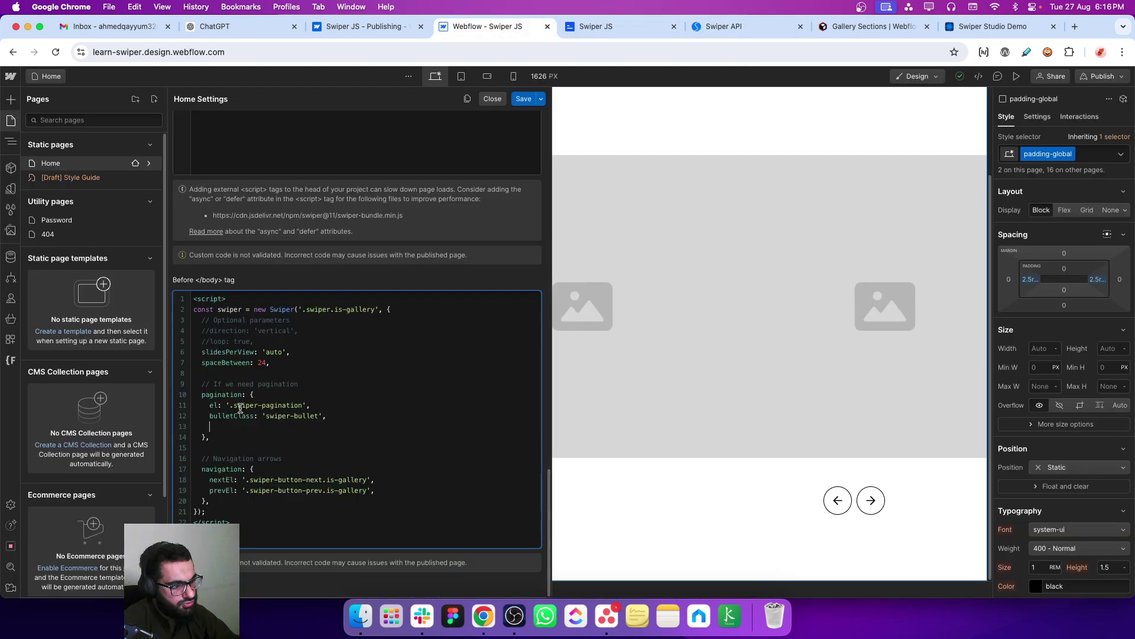
pyautogui.press('super+v')
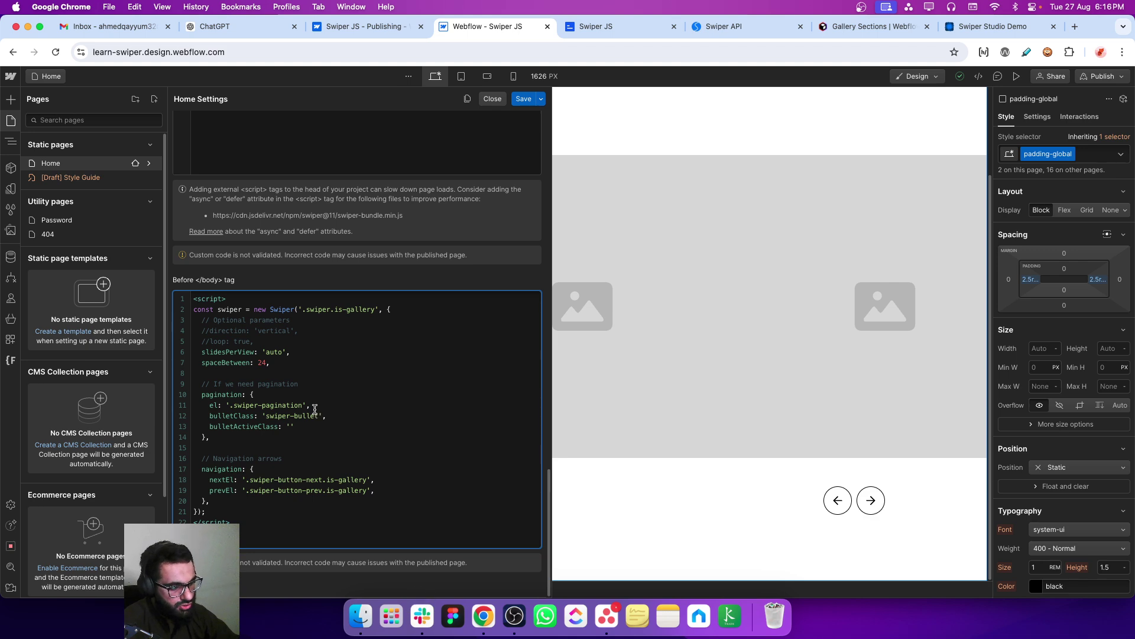
# Set the class values to 'swiper-bullet' and 'is-active' and double-check them
pyautogui.write('is-active')
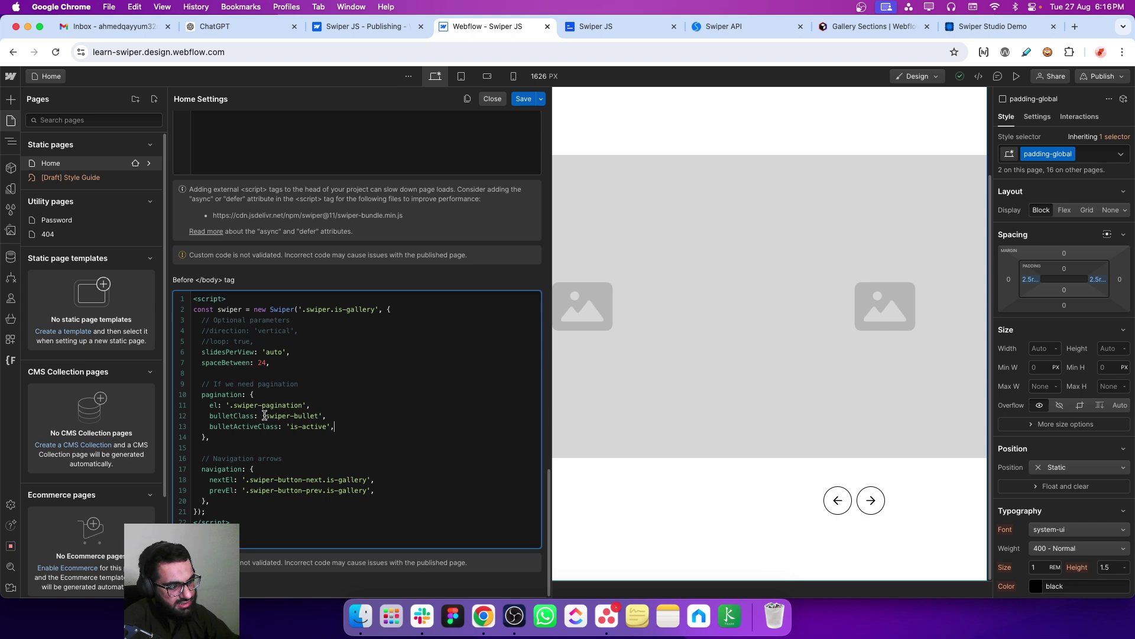
pyautogui.moveTo(265, 416); pyautogui.dragTo(314, 416)
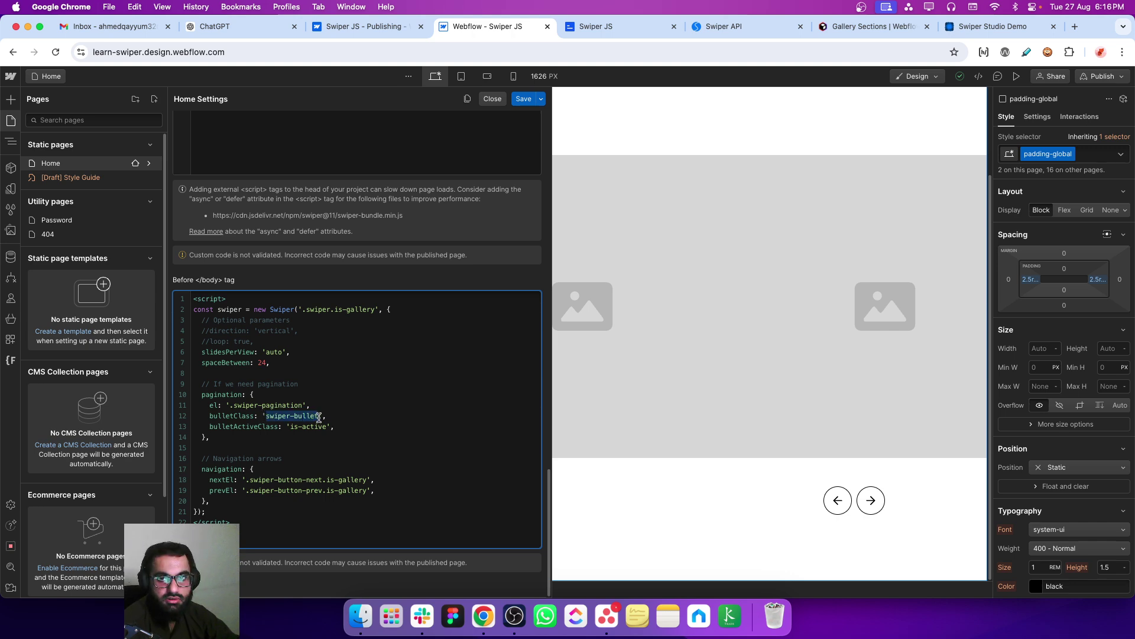
pyautogui.moveTo(290, 426); pyautogui.dragTo(315, 426)
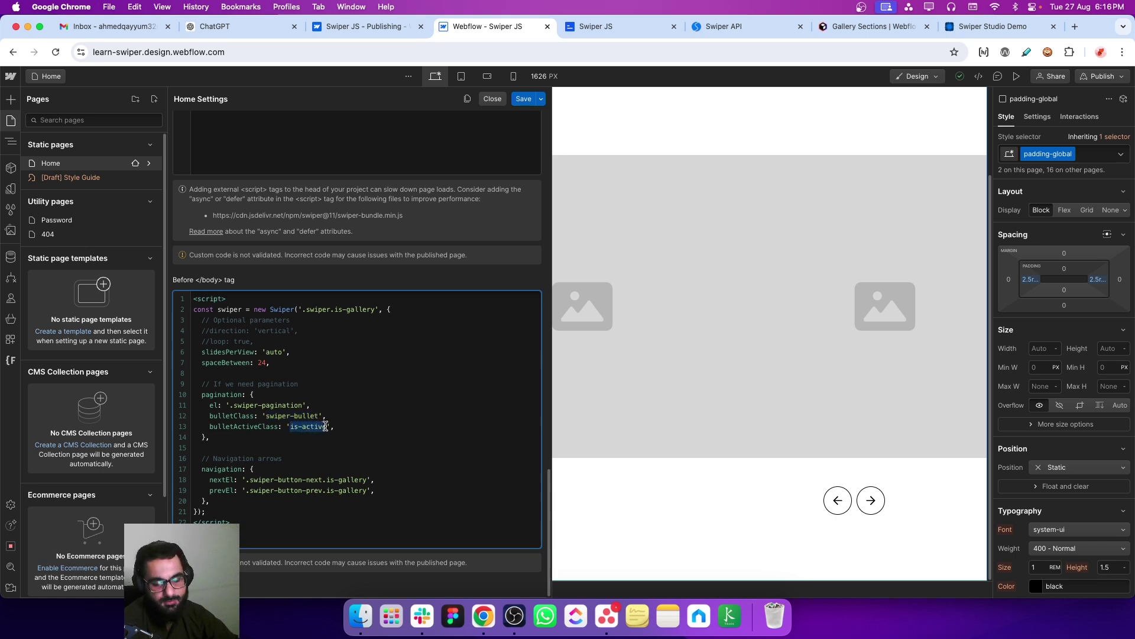
pyautogui.click(336, 427)
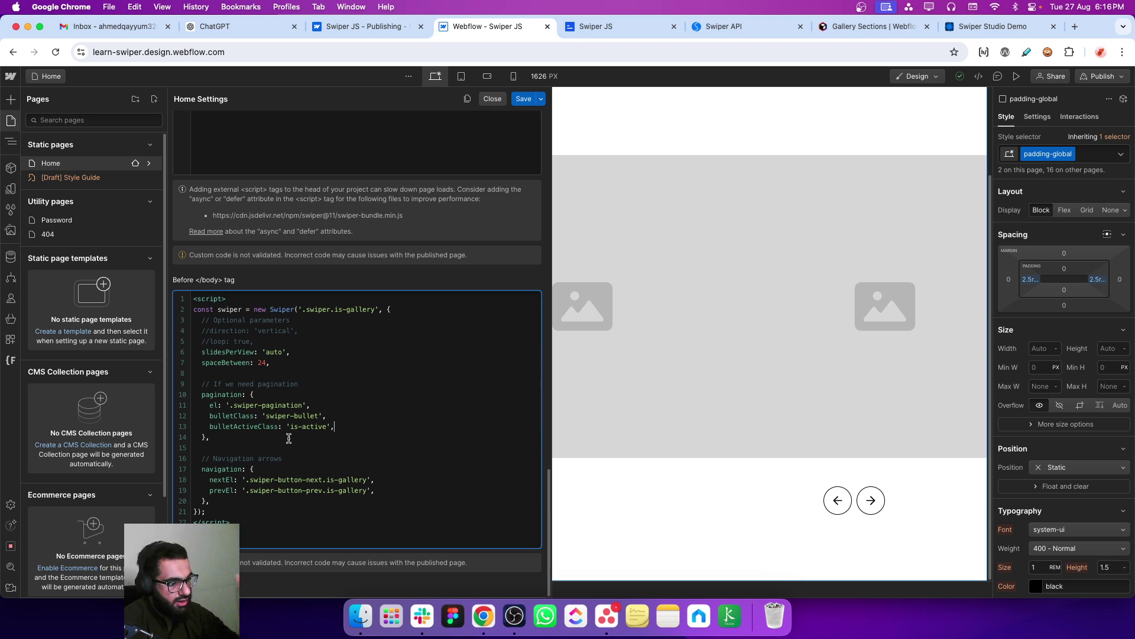
pyautogui.click(266, 417)
pyautogui.write('.')
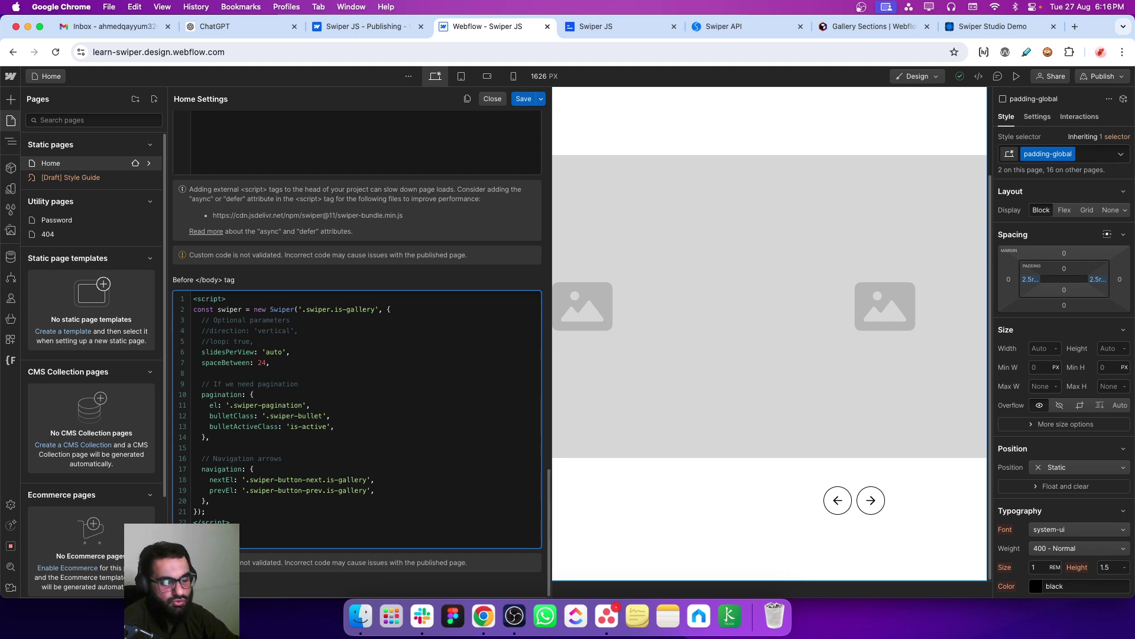
pyautogui.press('BackSpace')
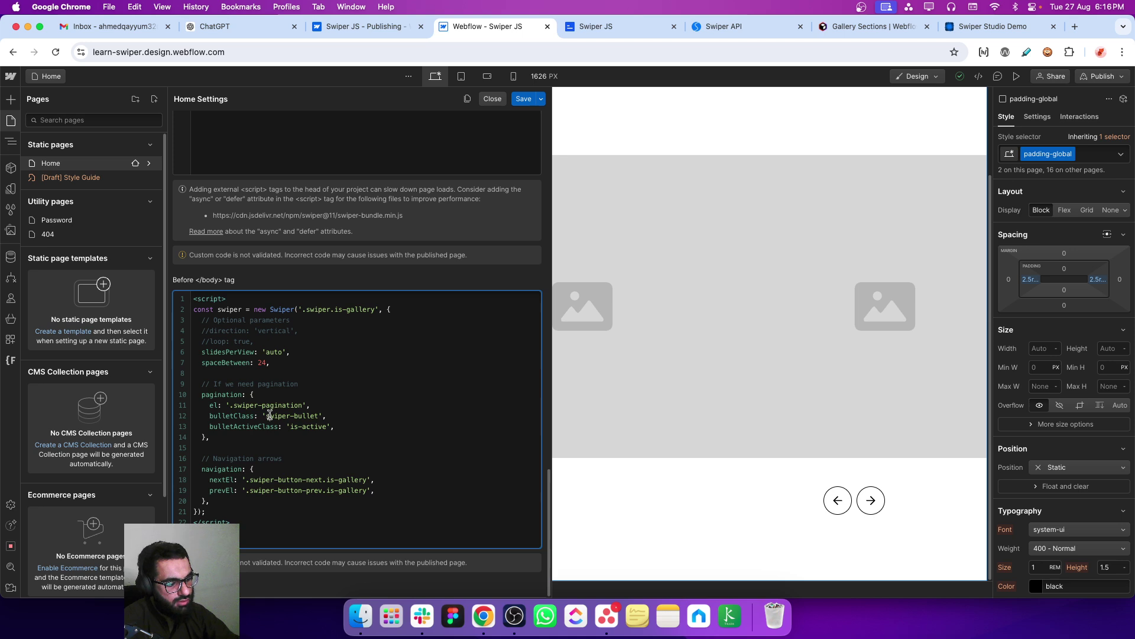
pyautogui.moveTo(265, 414); pyautogui.dragTo(320, 415)
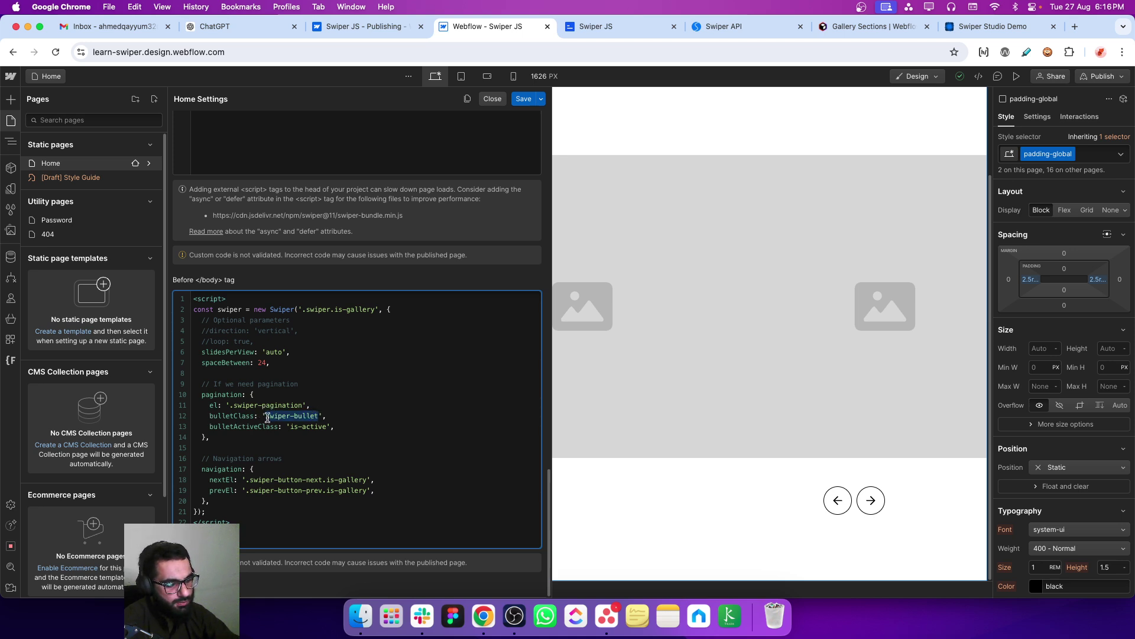
pyautogui.click(337, 427)
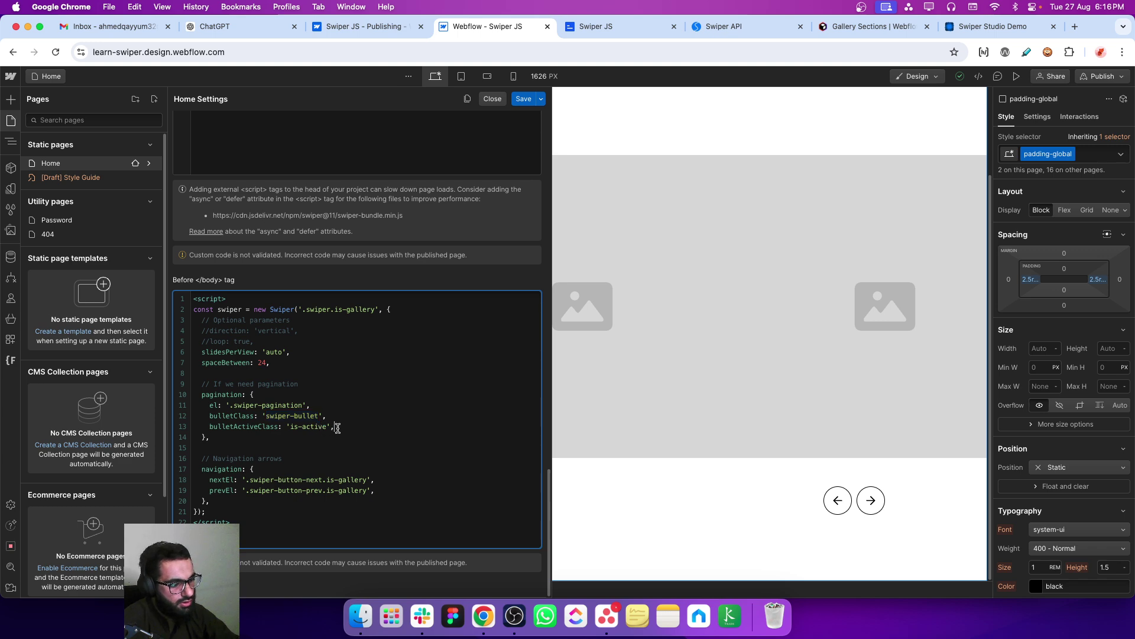
# Save the Home page custom code and publish the site to the staging domain
pyautogui.click(522, 98)
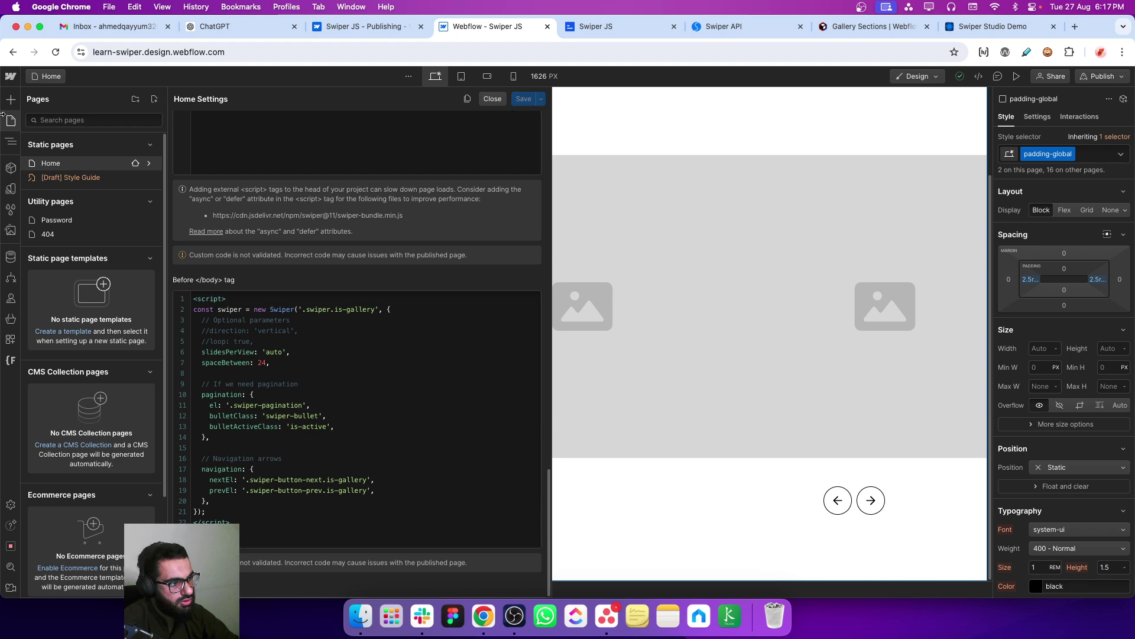
pyautogui.click(1101, 76)
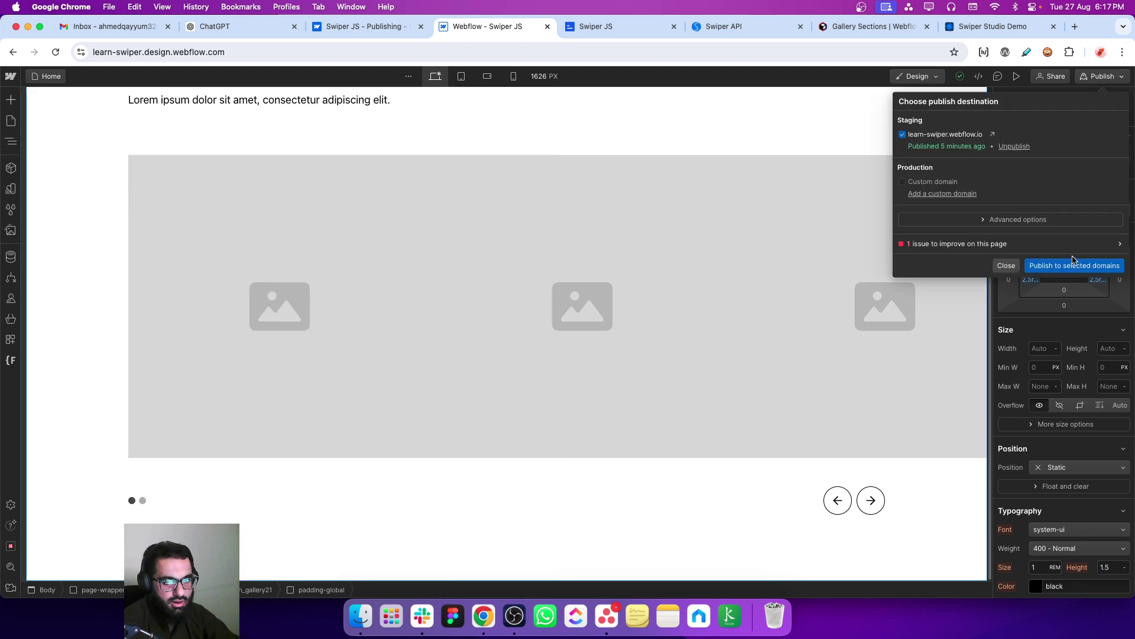
pyautogui.click(1071, 264)
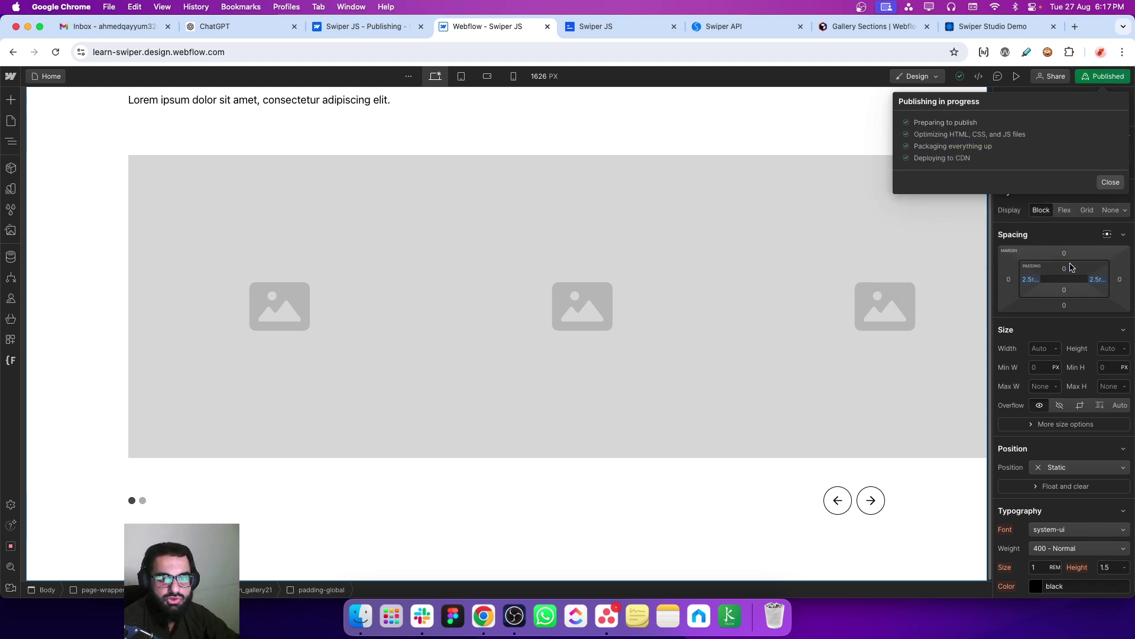
# Reload the live site and swipe the gallery through the slides back to the first image
pyautogui.click(596, 26)
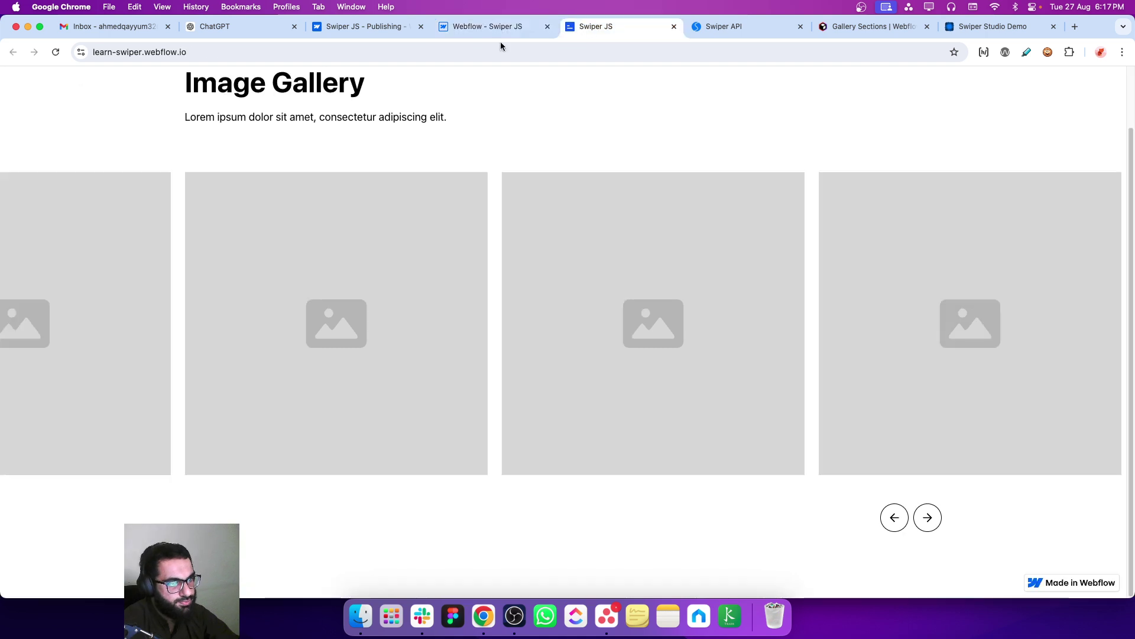
pyautogui.click(56, 52)
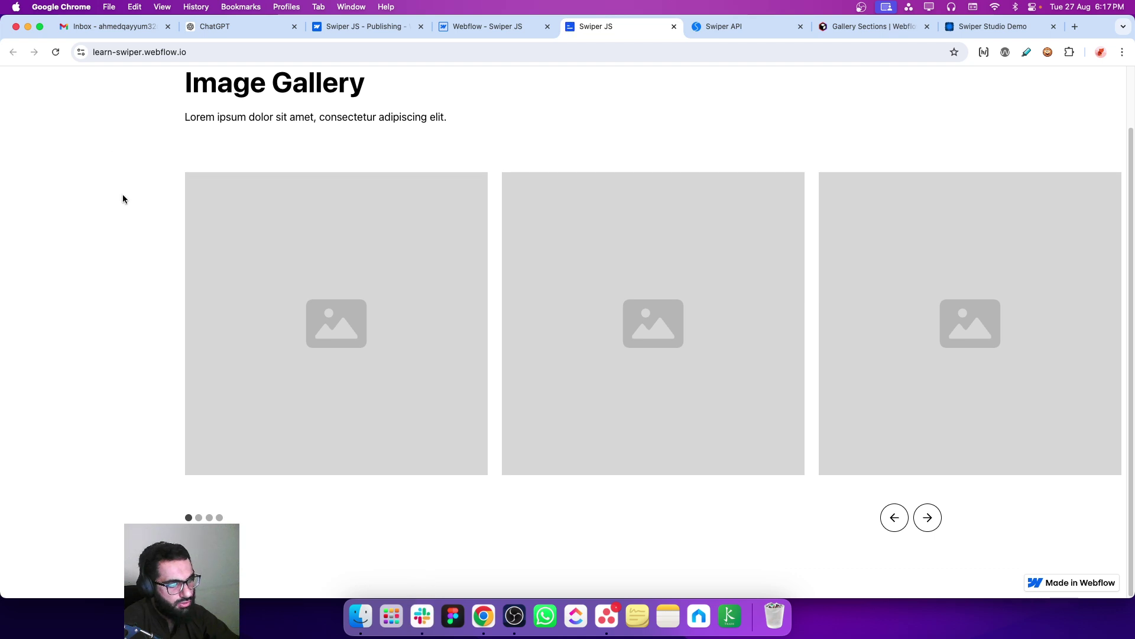
pyautogui.hscroll(-3, 650, 296)
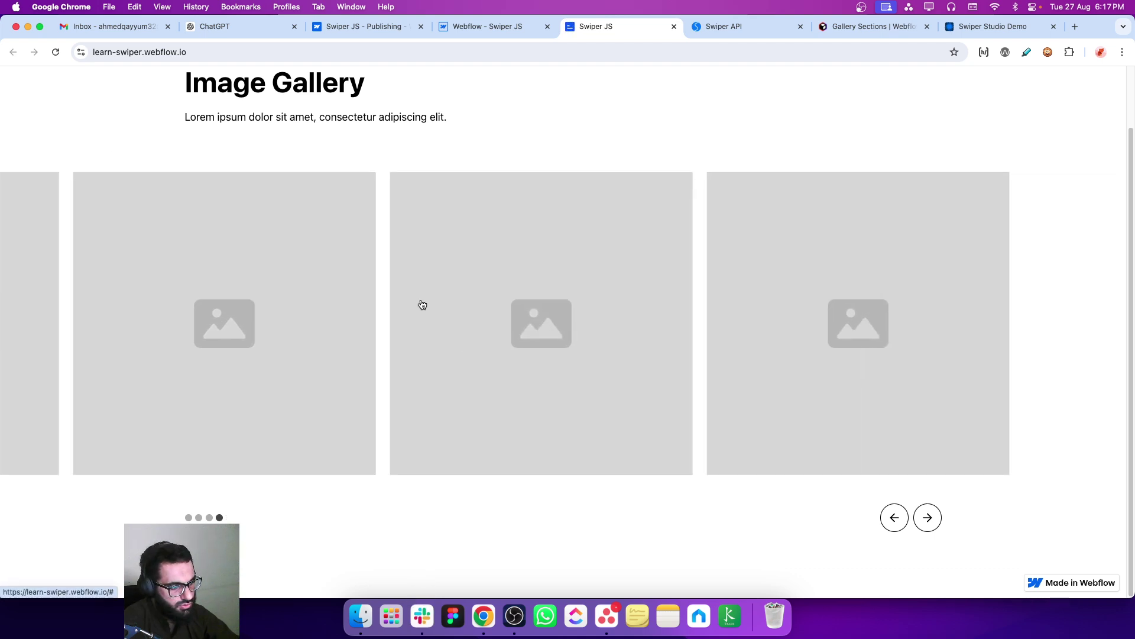
pyautogui.hscroll(3, 422, 305)
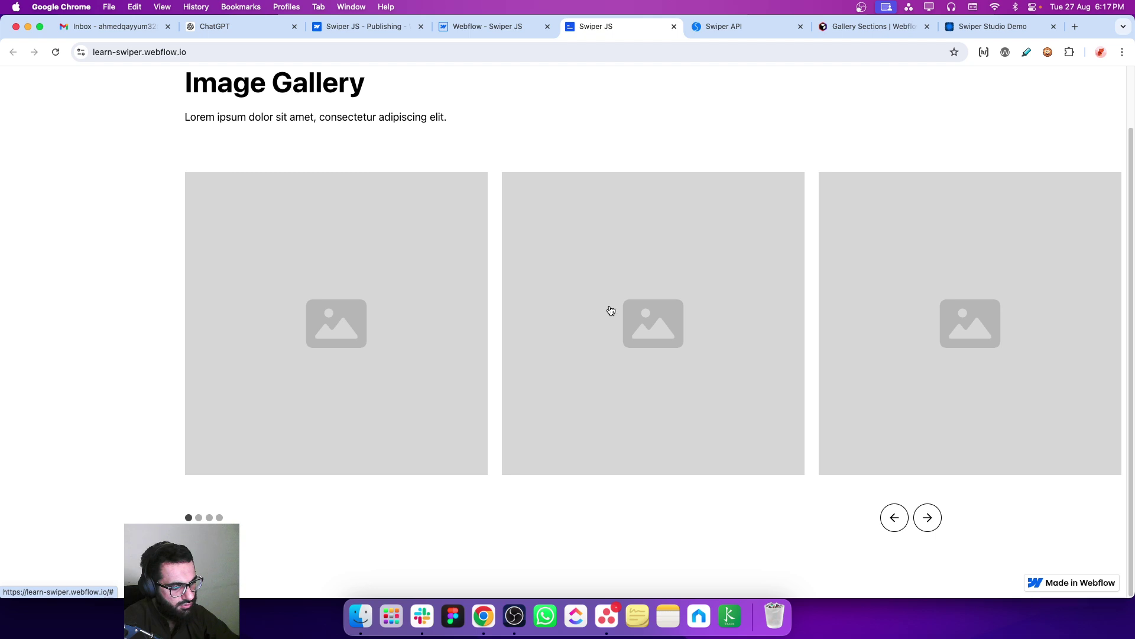
pyautogui.hscroll(3, 712, 317)
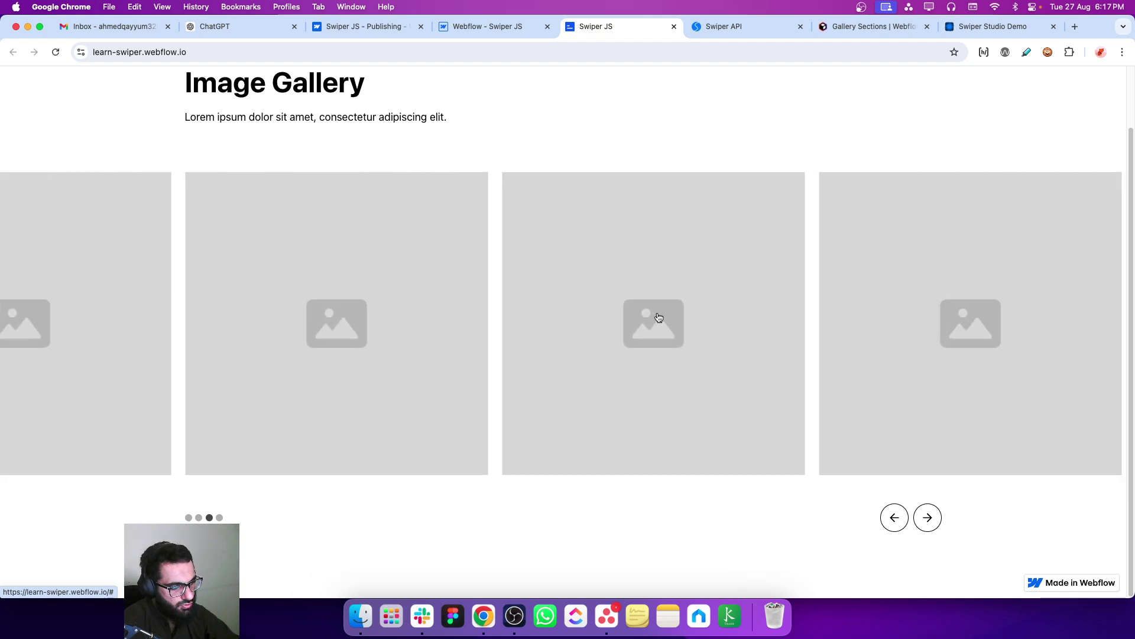
pyautogui.hscroll(3, 506, 367)
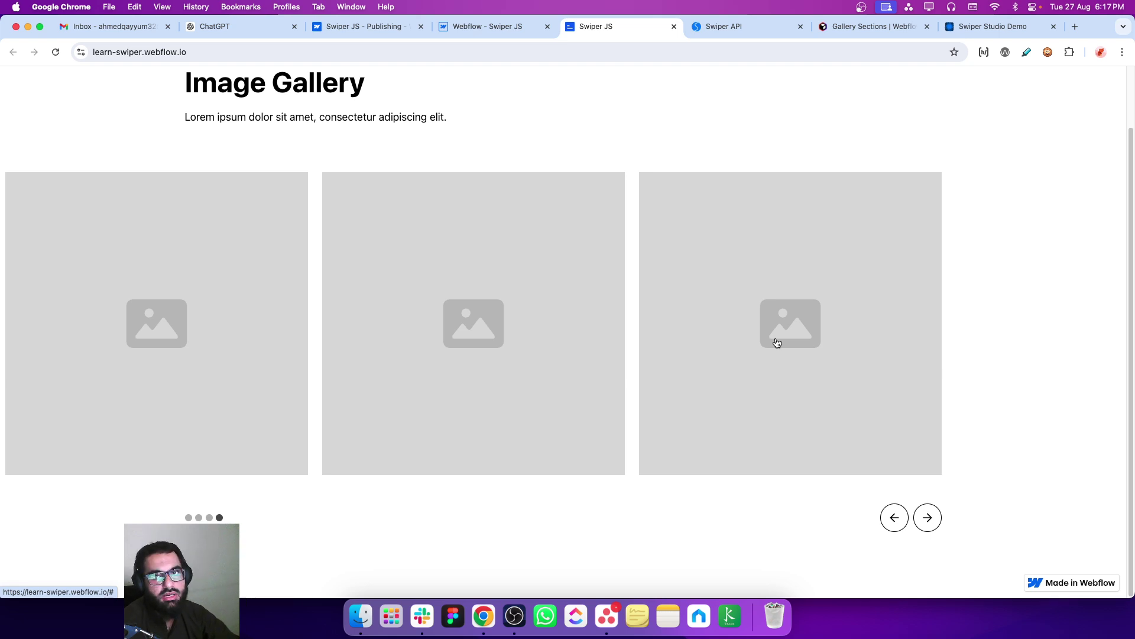
pyautogui.hscroll(-3, 276, 332)
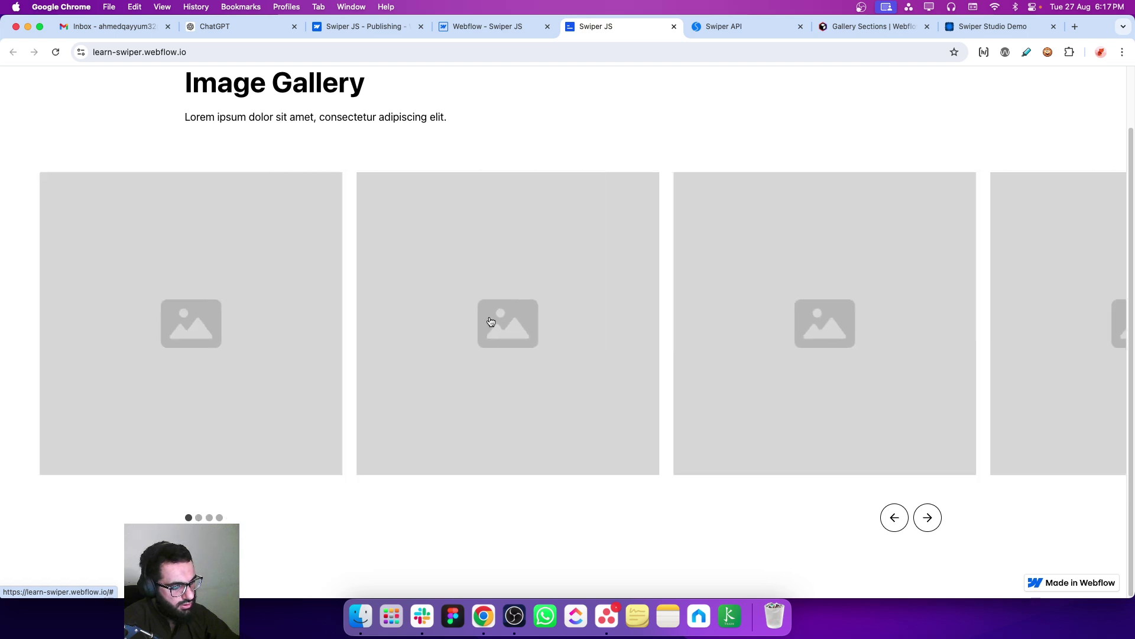
pyautogui.hscroll(-5, 355, 349)
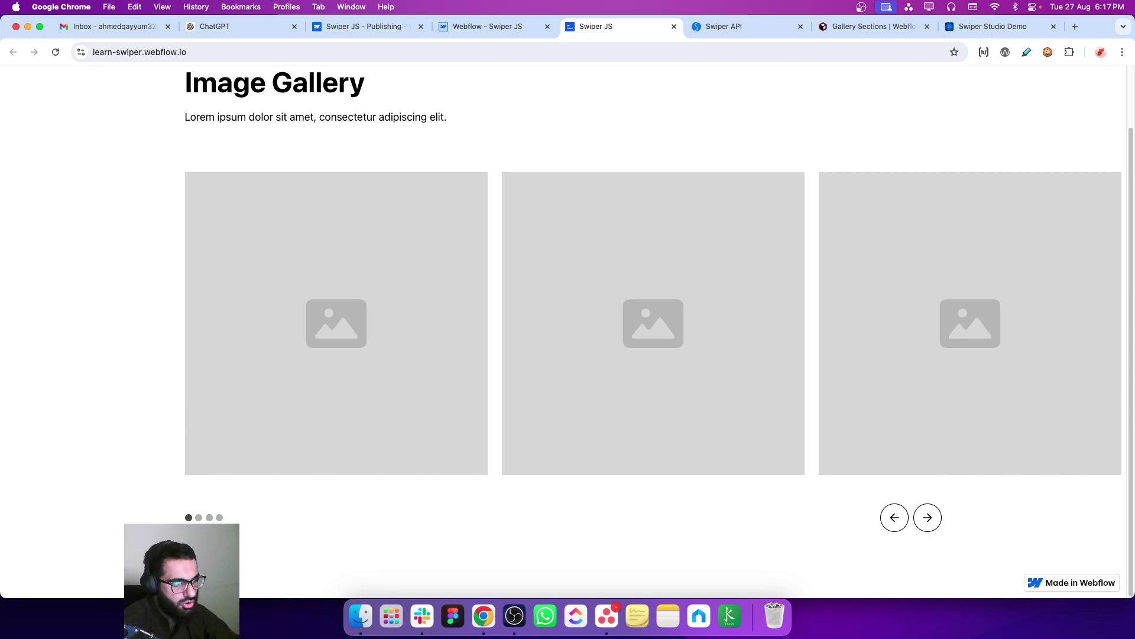
# Find the 'clickable' option in the Swiper Pagination Parameters table
pyautogui.click(778, 43)
pyautogui.click(771, 27)
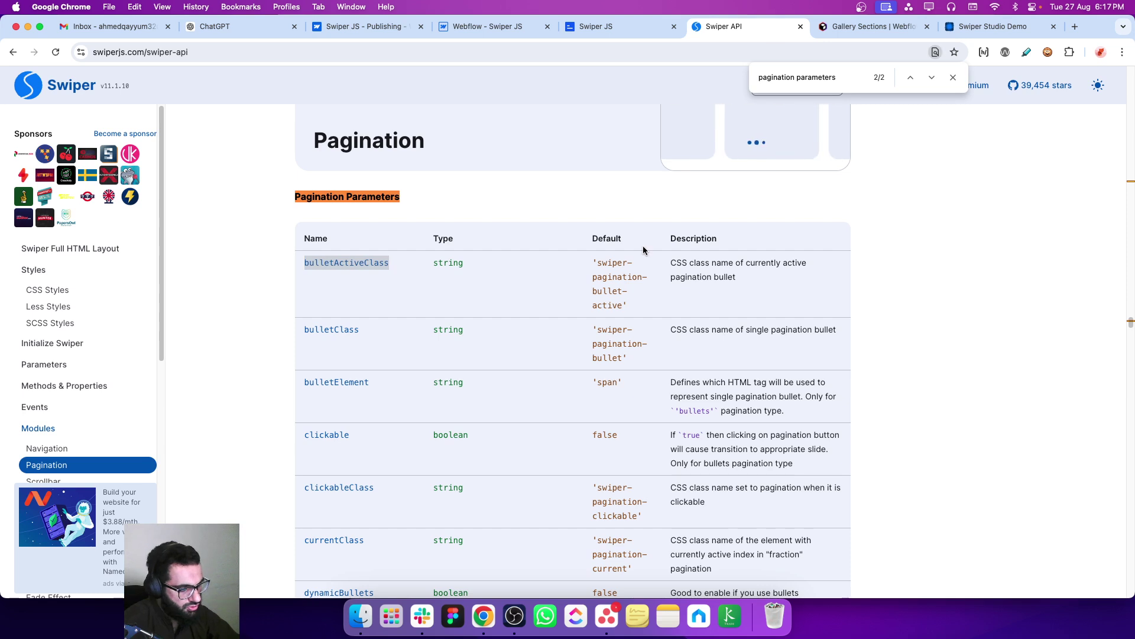
pyautogui.scroll(-3, 400, 375)
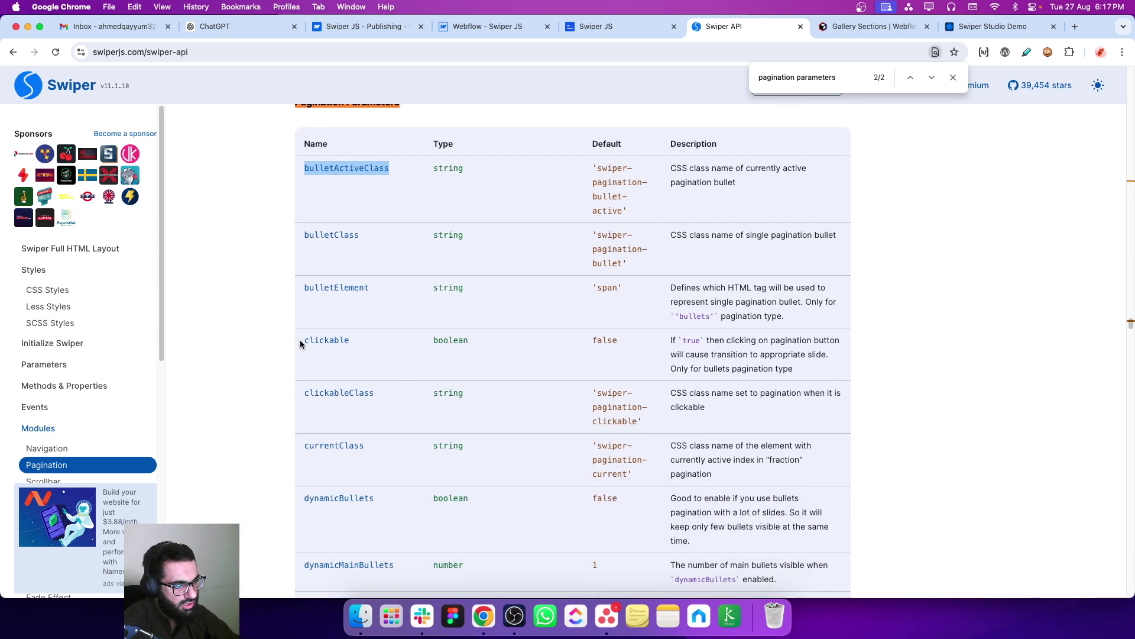
pyautogui.click(353, 338)
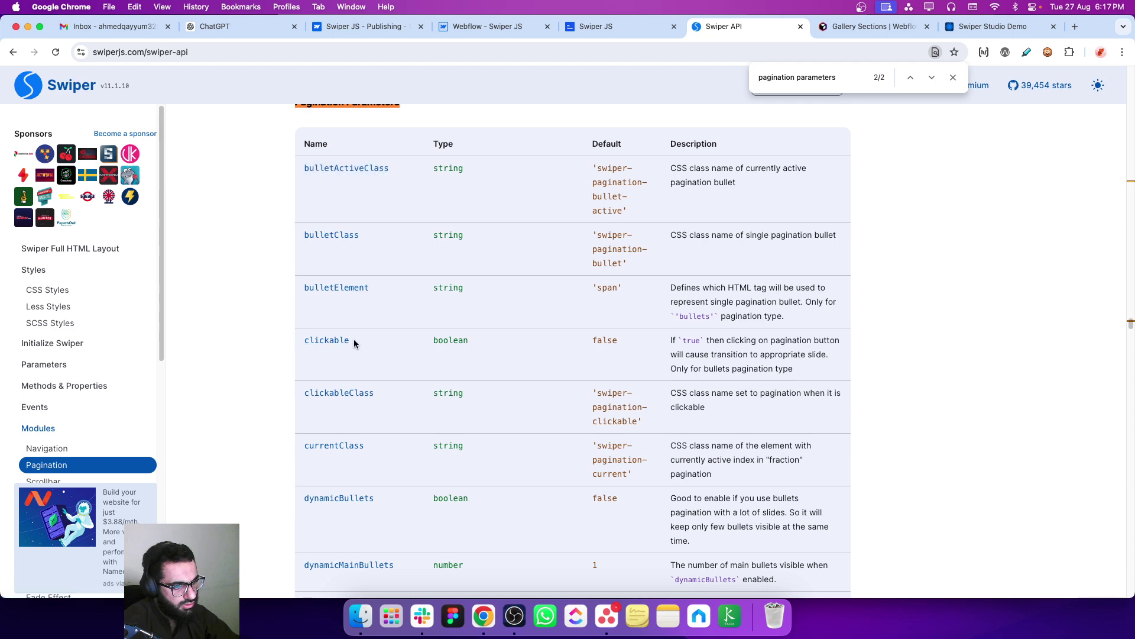
pyautogui.moveTo(354, 340); pyautogui.dragTo(309, 342)
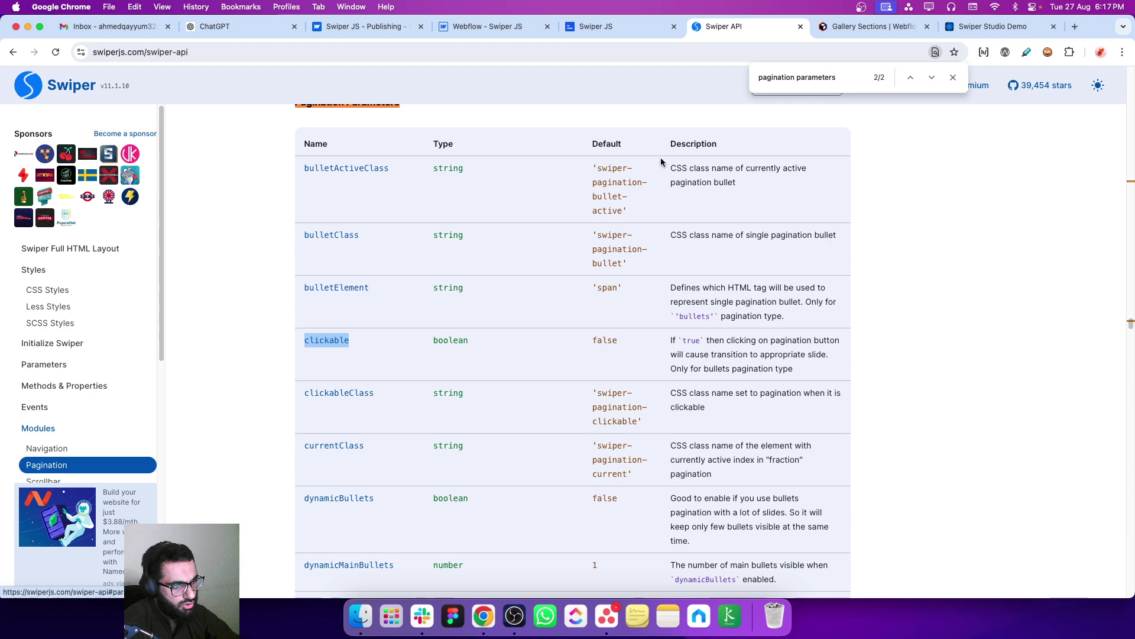
# Add clickable: true under bulletActiveClass in the Home page's Before </body> code
pyautogui.click(492, 28)
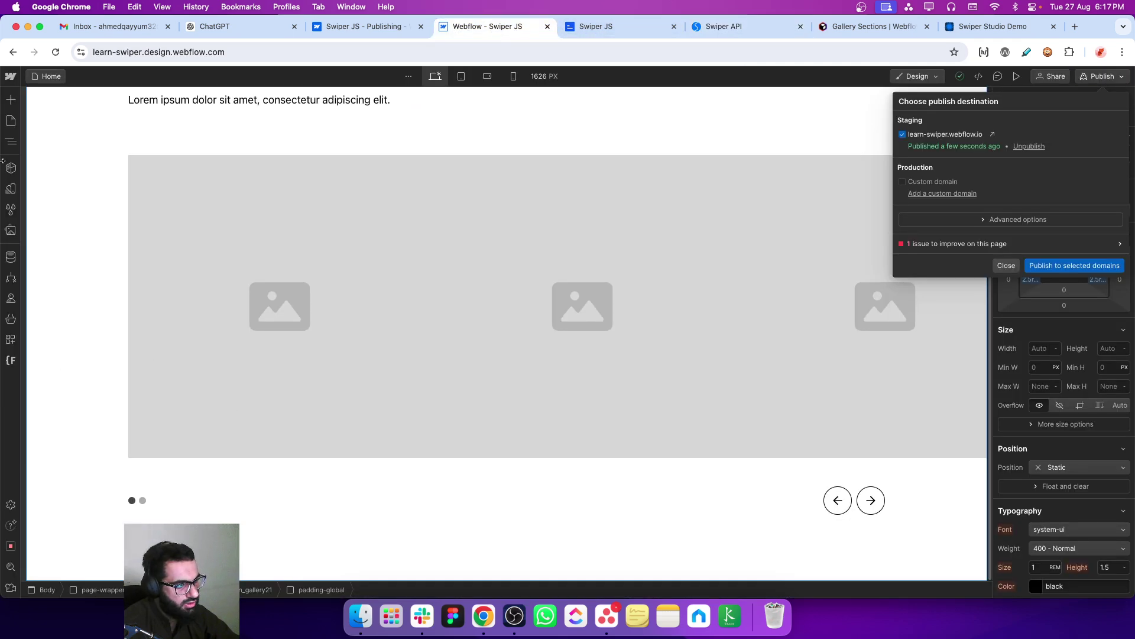
pyautogui.click(11, 121)
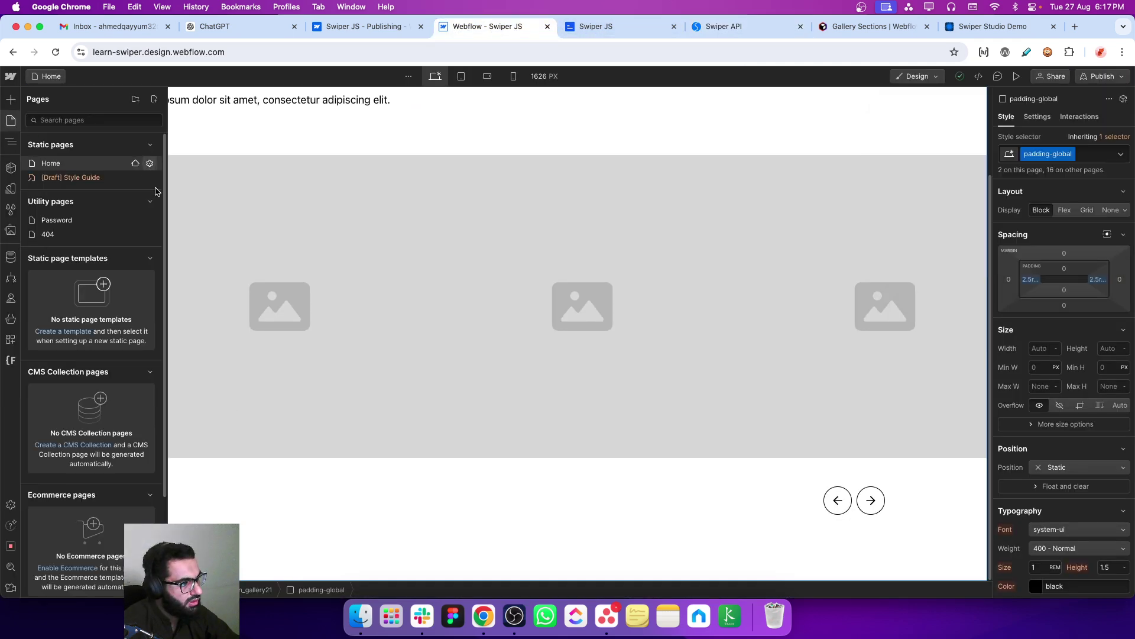
pyautogui.click(149, 164)
pyautogui.scroll(-5, 307, 484)
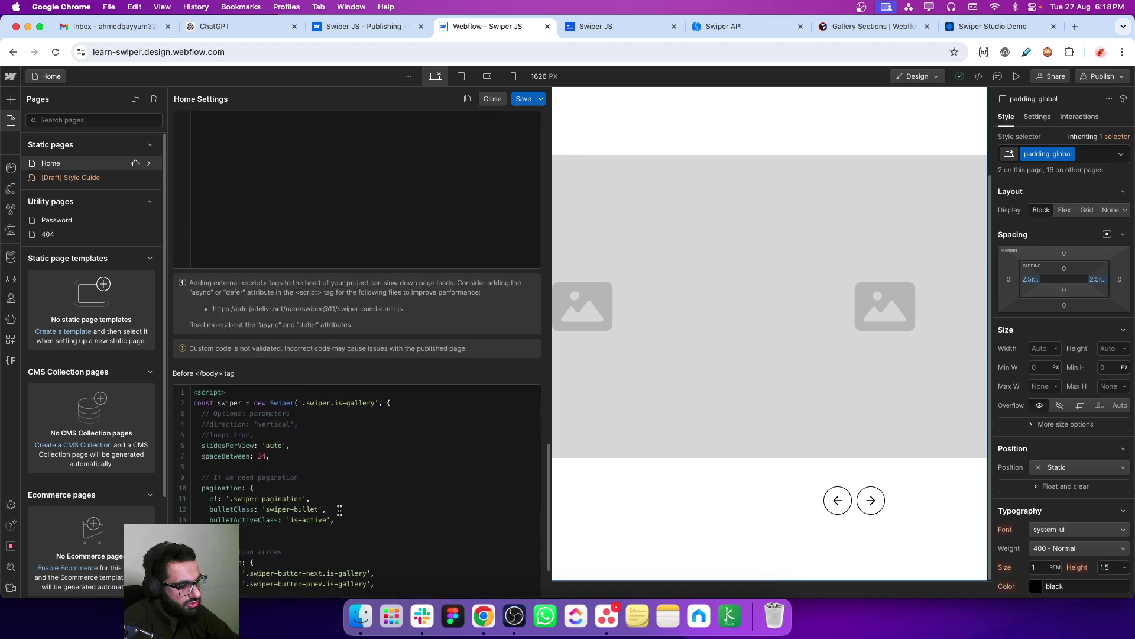
pyautogui.click(338, 521)
pyautogui.press('Return')
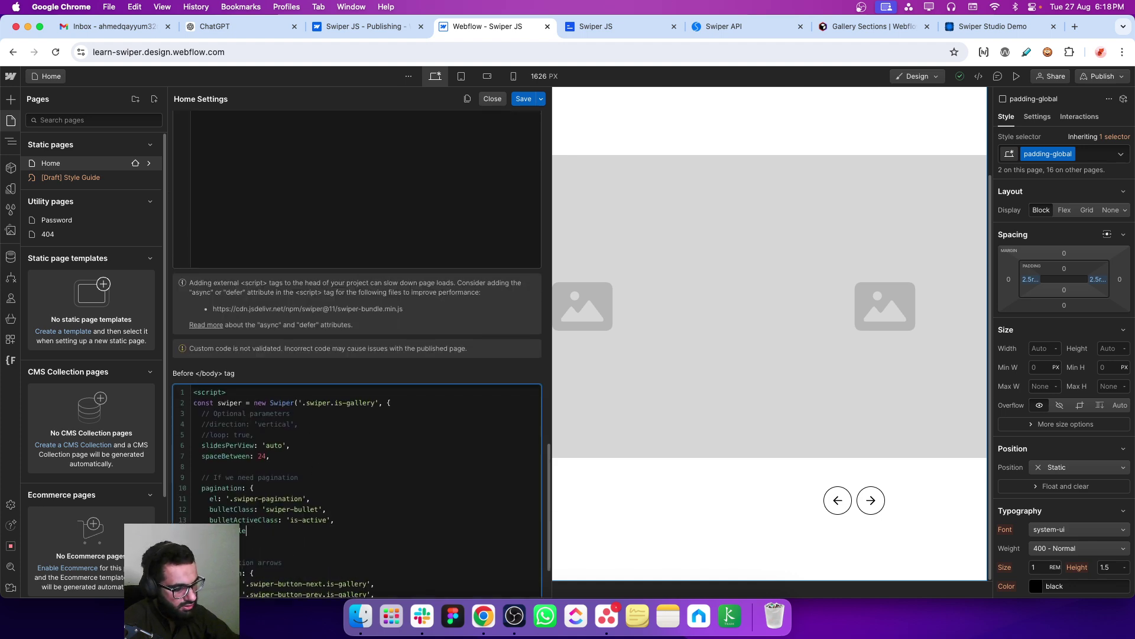
pyautogui.write('clickable:')
pyautogui.click(609, 33)
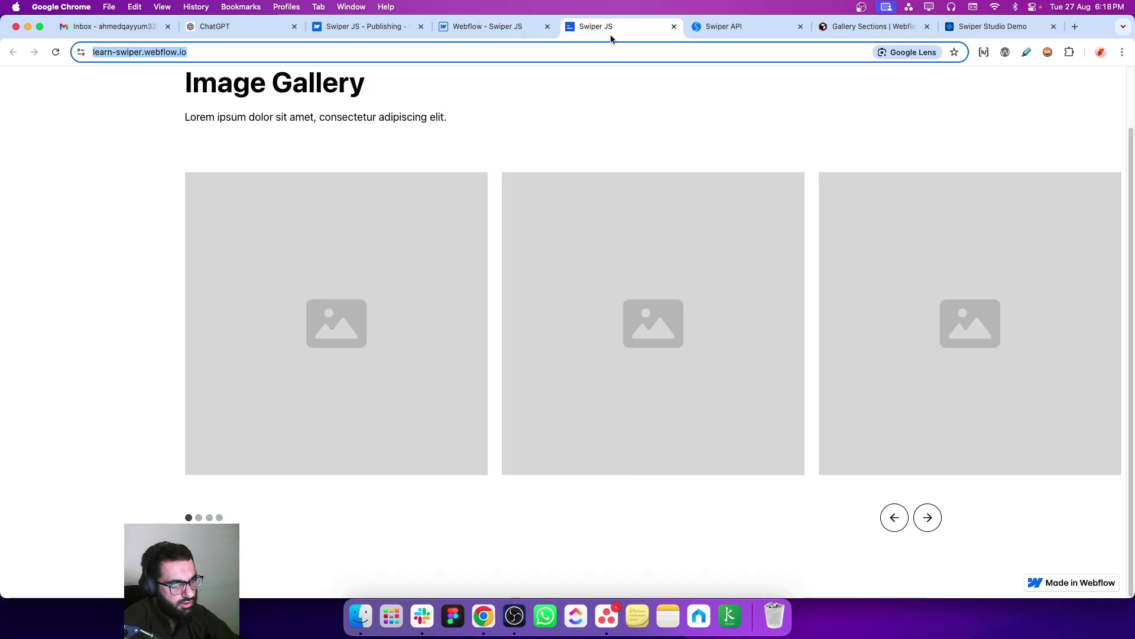
pyautogui.click(712, 30)
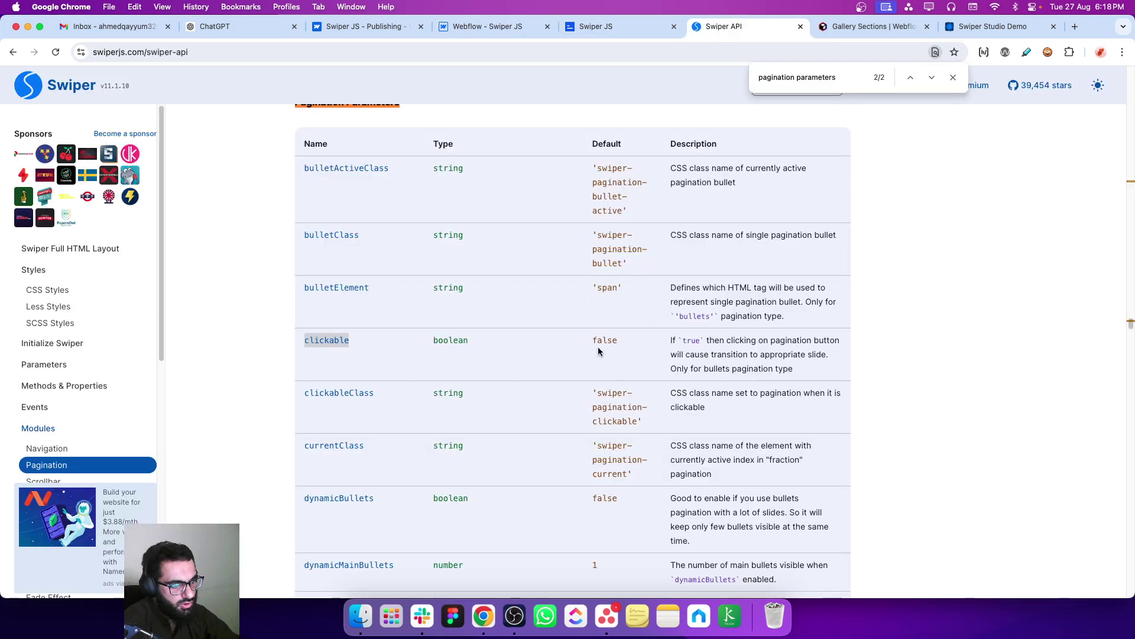
pyautogui.click(486, 26)
pyautogui.write('true,')
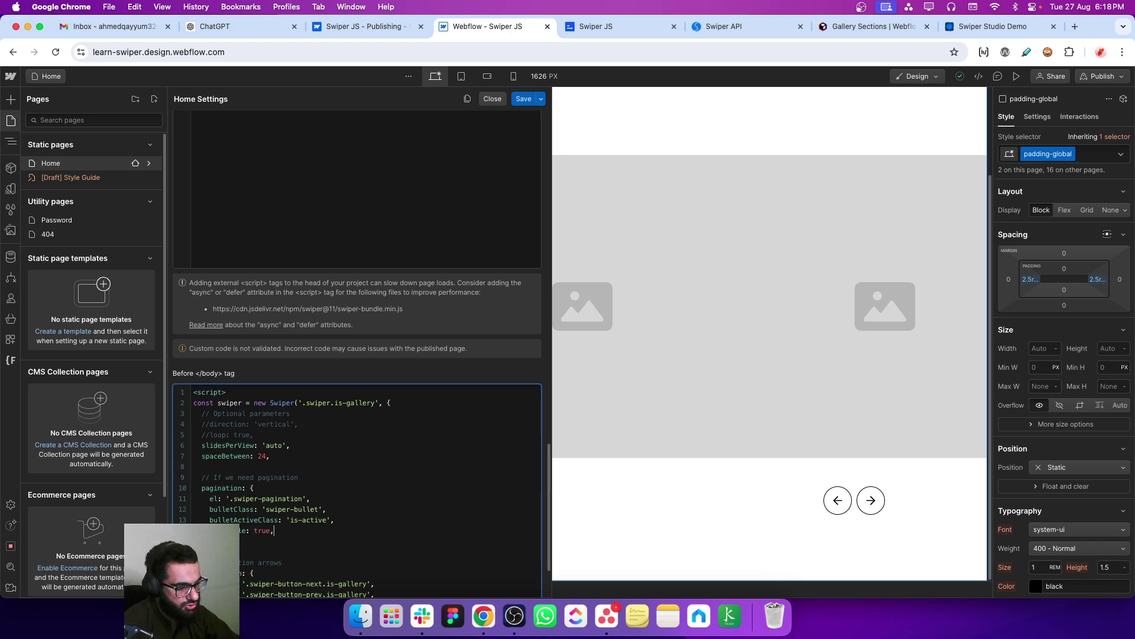
# Save the updated custom code and publish to the staging domain
pyautogui.click(524, 99)
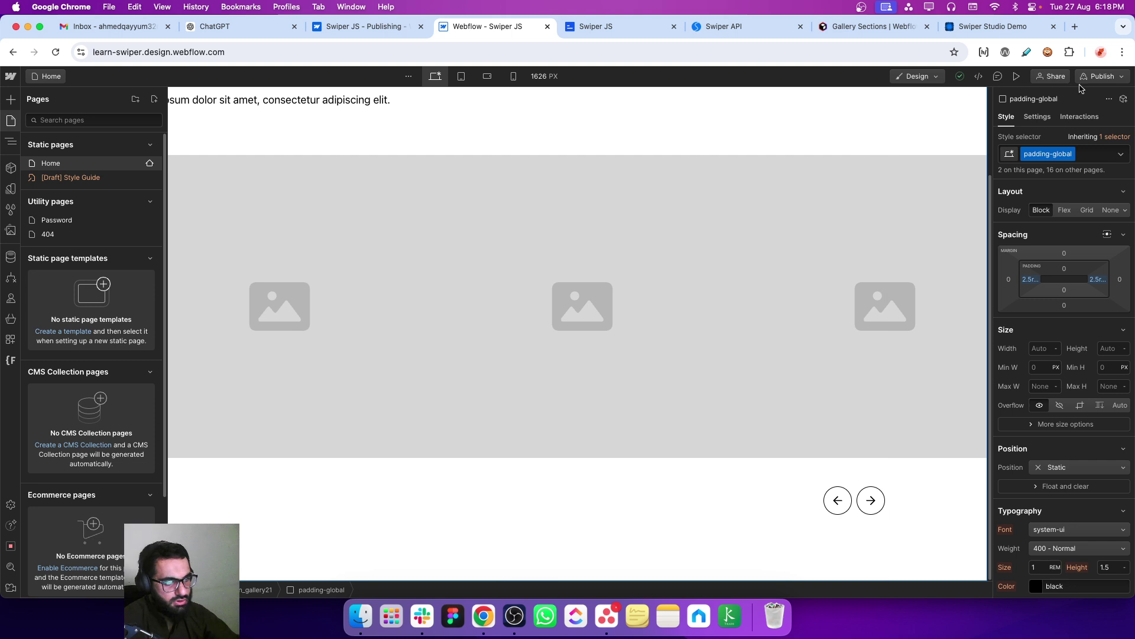
pyautogui.click(1103, 76)
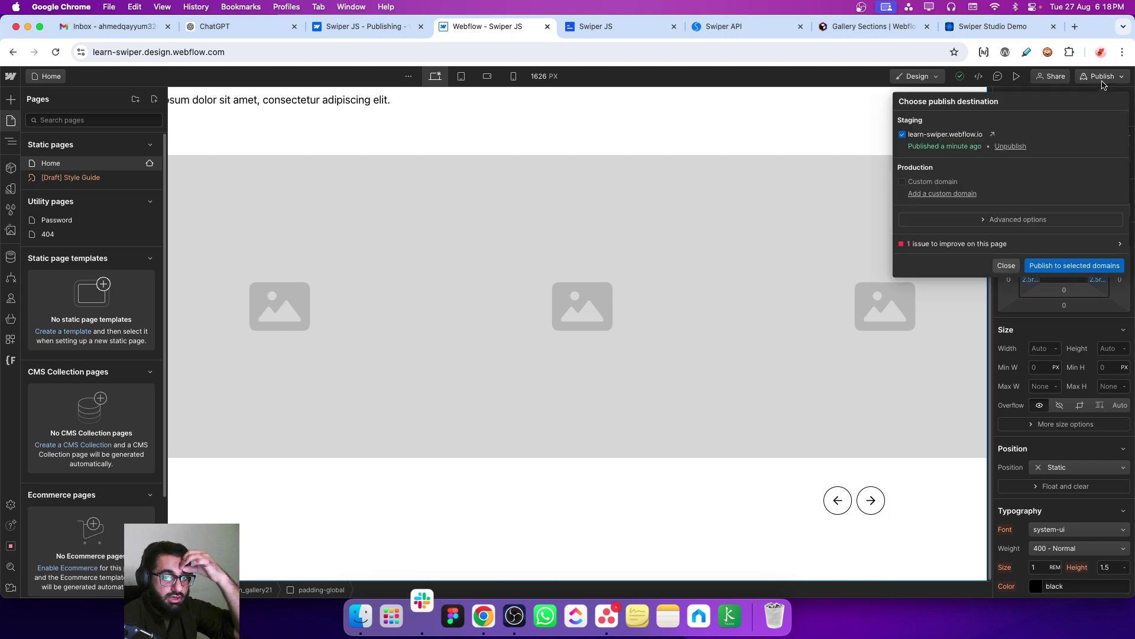
pyautogui.click(1075, 266)
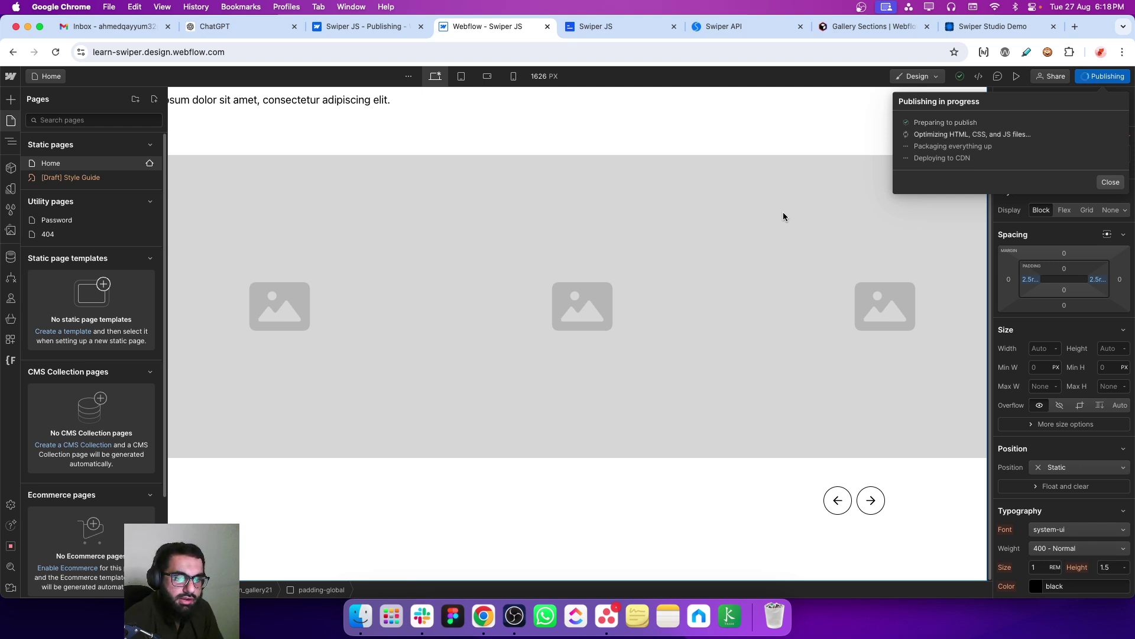
# Reload the live gallery and click the bullets to jump to the second, third and last slides
pyautogui.click(626, 29)
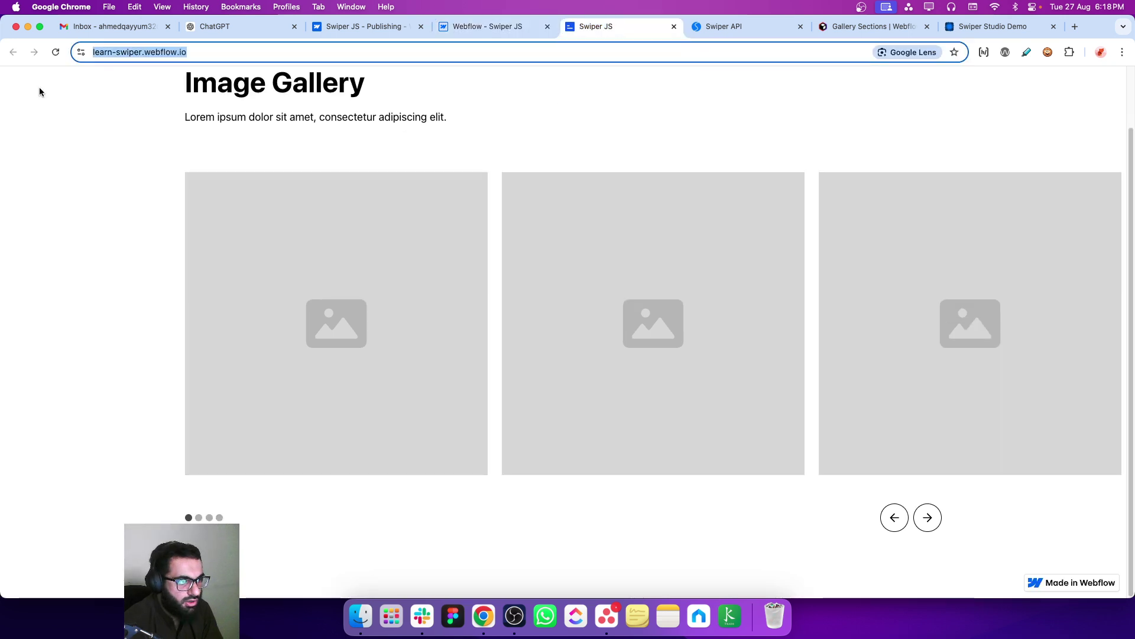
pyautogui.click(55, 52)
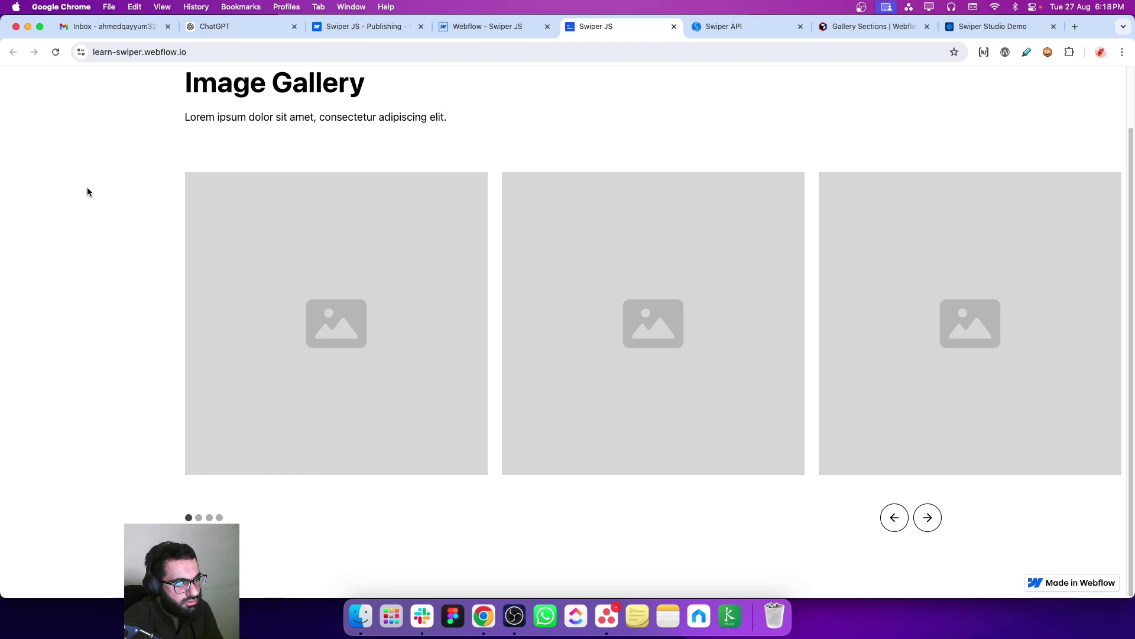
pyautogui.click(201, 518)
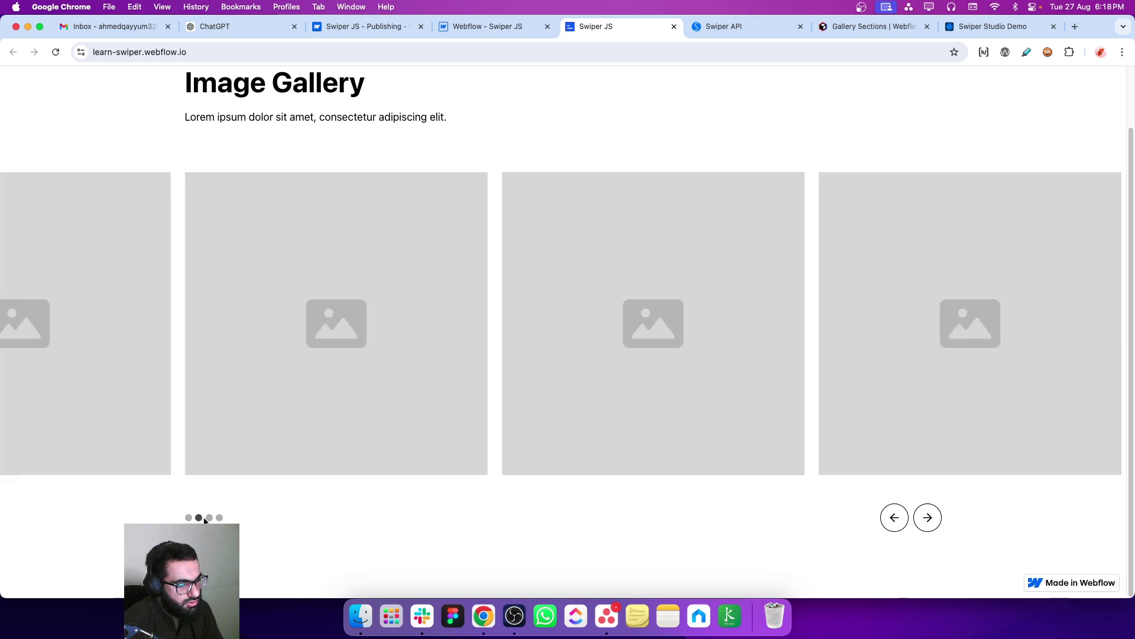
pyautogui.click(208, 518)
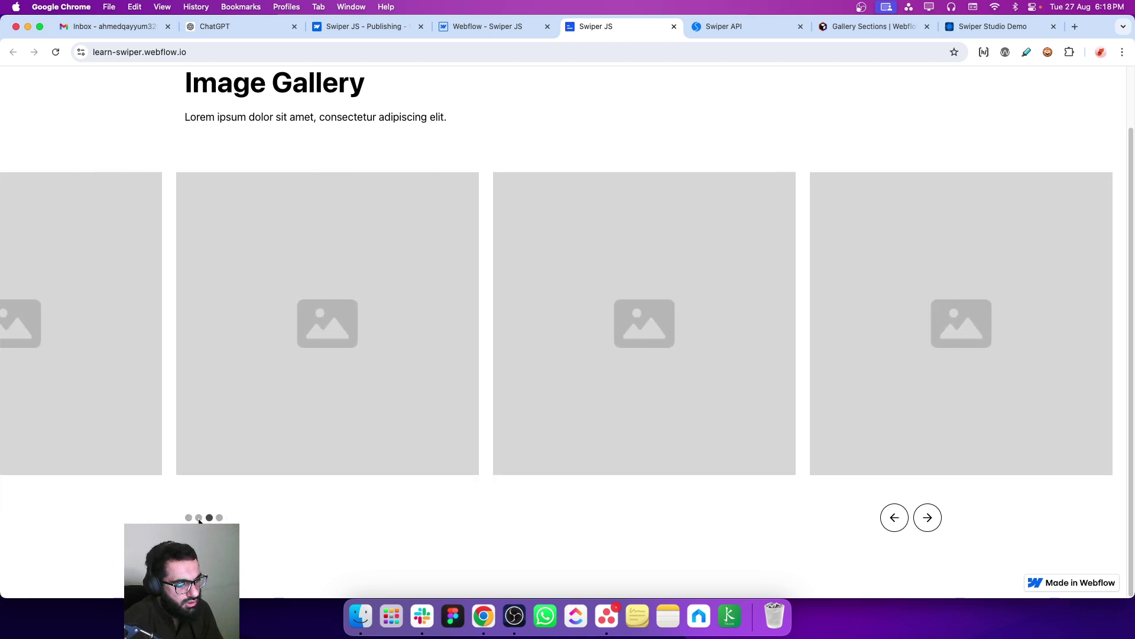
pyautogui.click(211, 518)
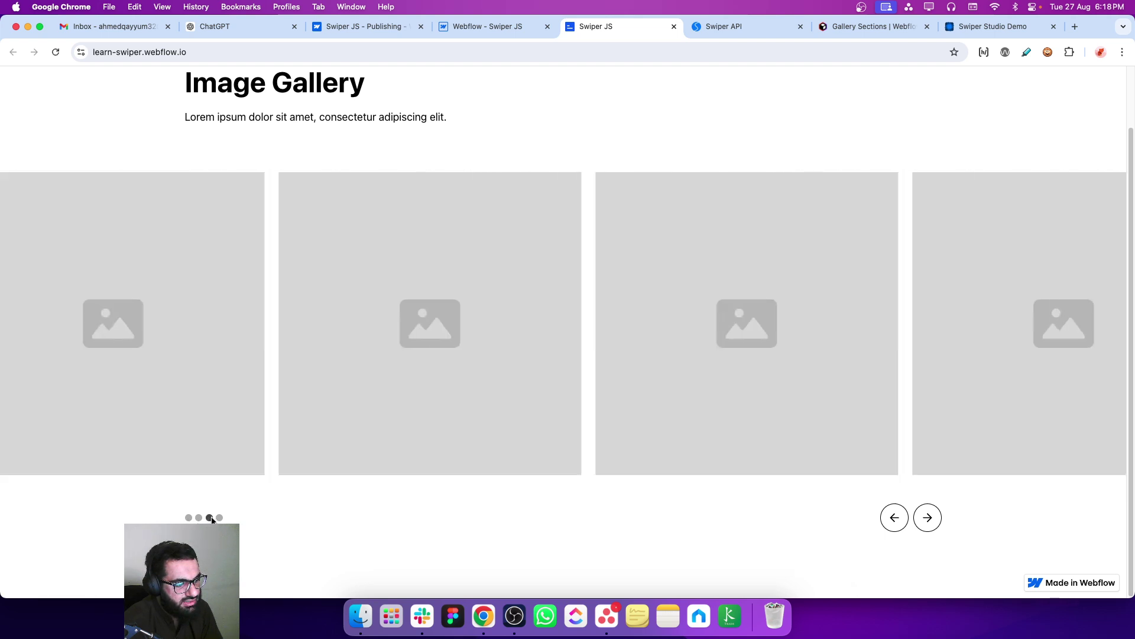
pyautogui.click(219, 518)
pyautogui.click(709, 28)
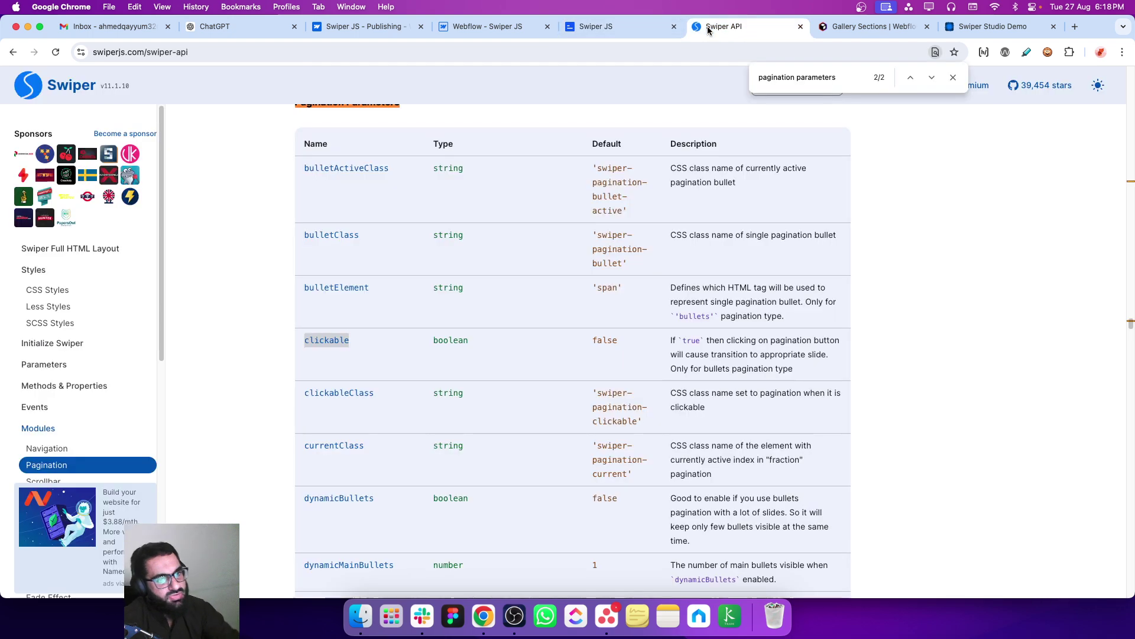
pyautogui.click(952, 77)
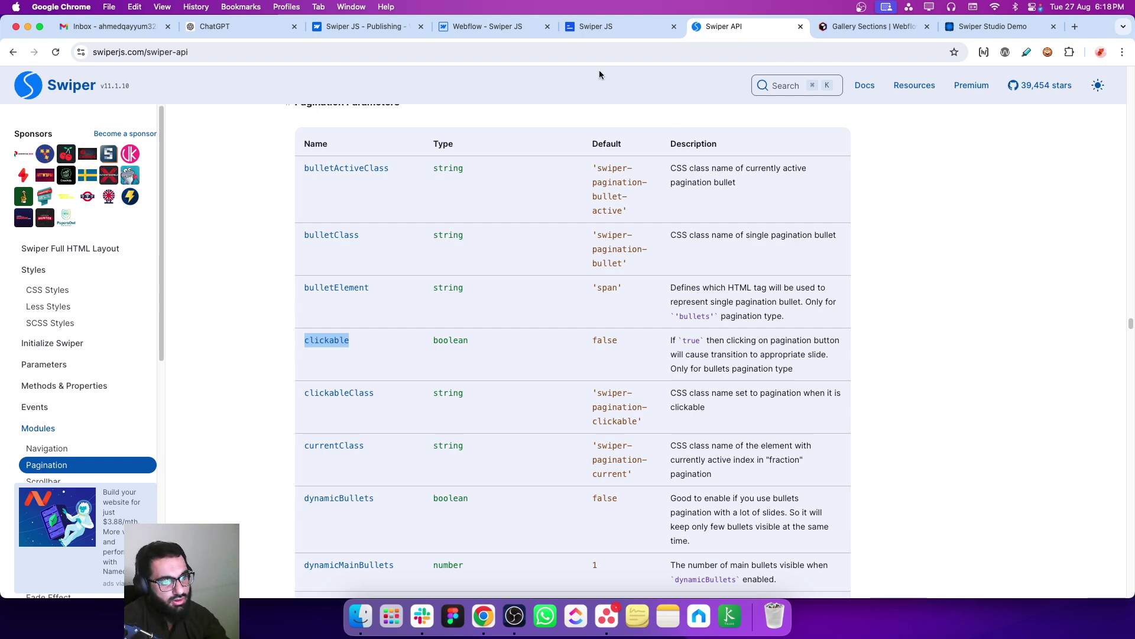
pyautogui.click(488, 26)
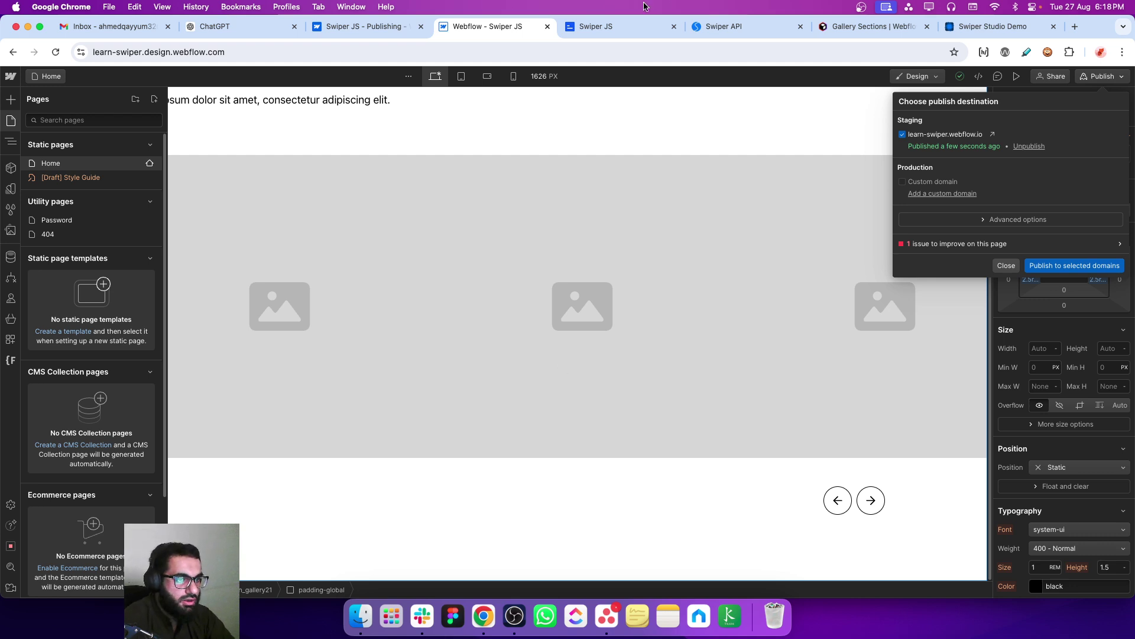
# Show the live Image Gallery page and drag the slides right toward the first slide
pyautogui.click(627, 20)
pyautogui.moveTo(426, 416); pyautogui.dragTo(543, 375)
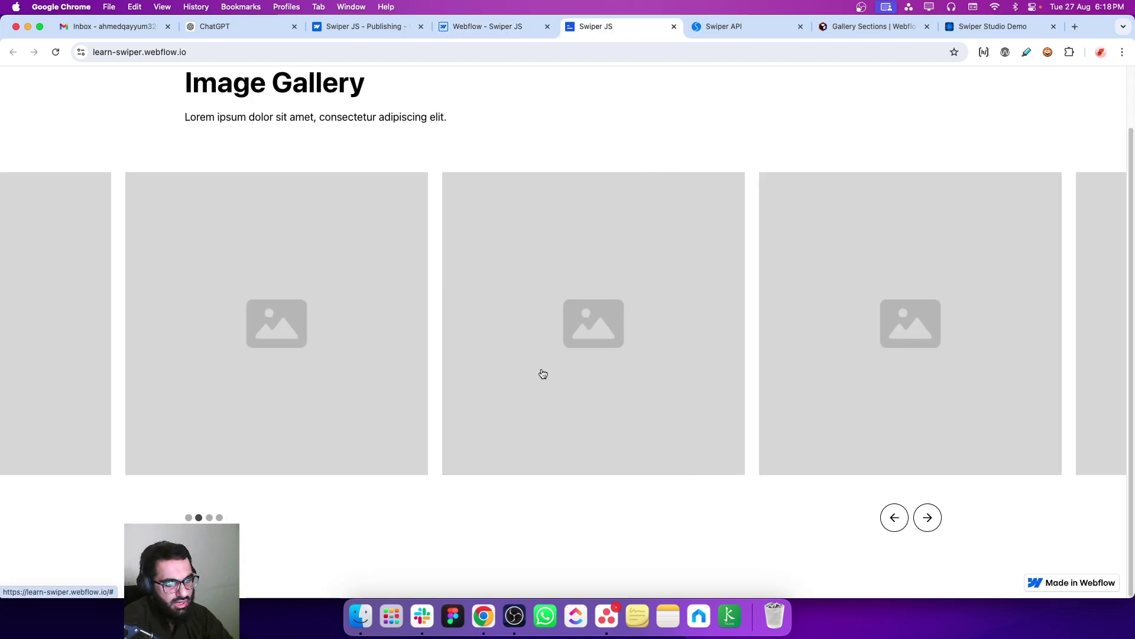